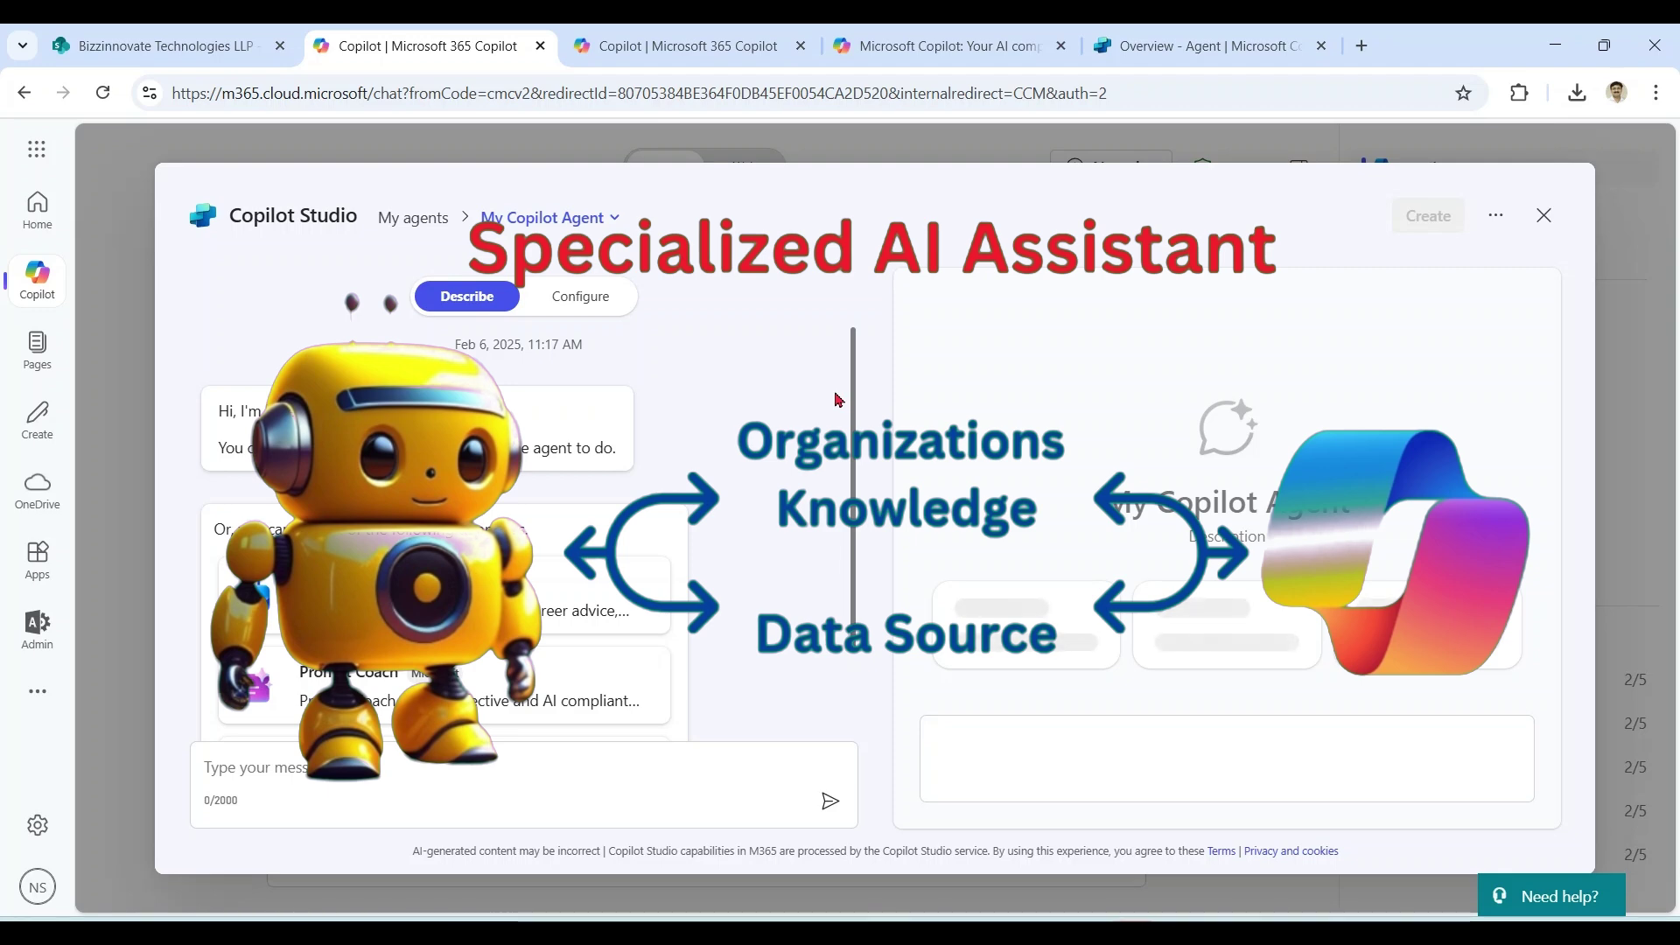
Switch to the Microsoft 365 Copilot tab showing the Work chat home page
click(678, 45)
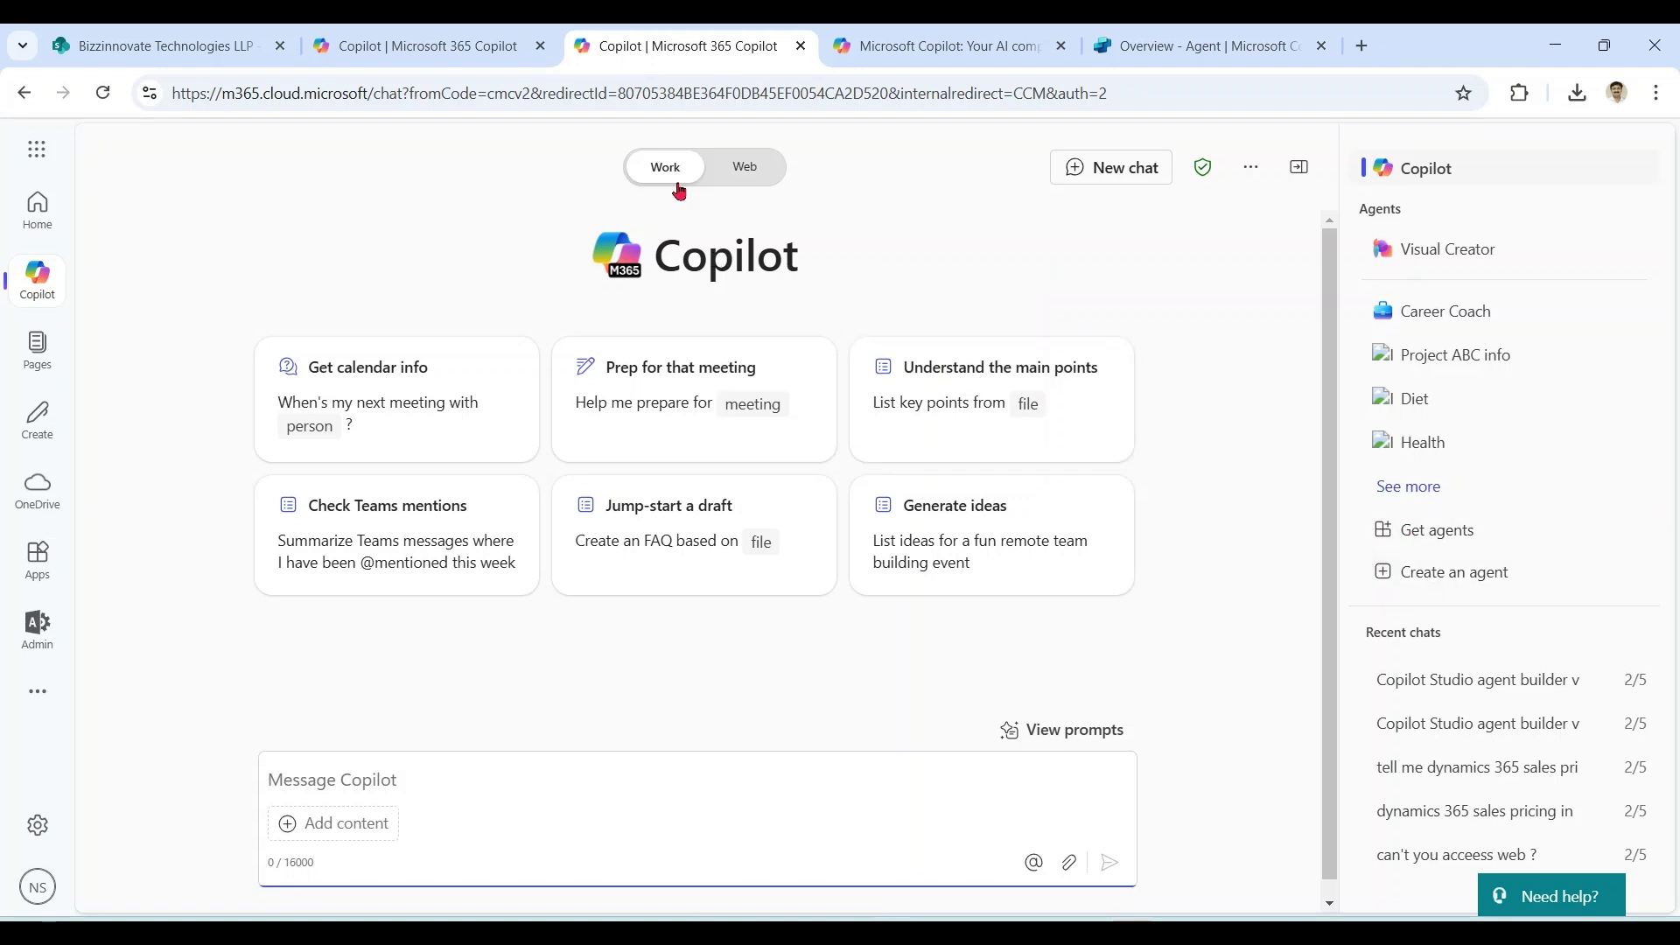
click(758, 171)
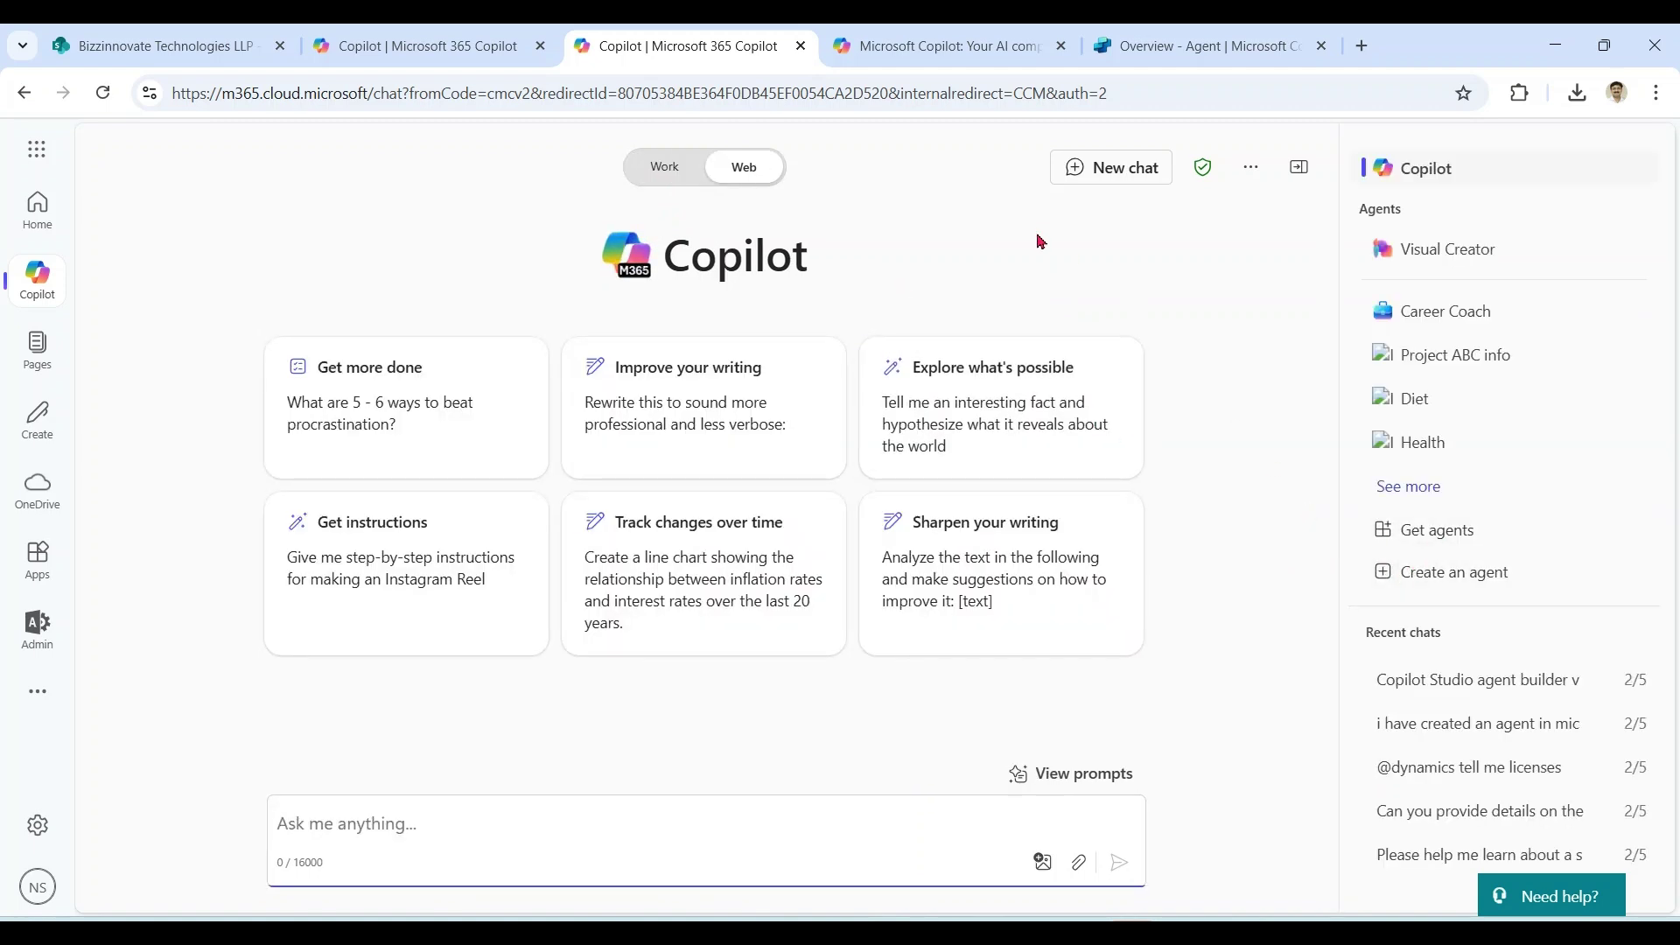
click(911, 48)
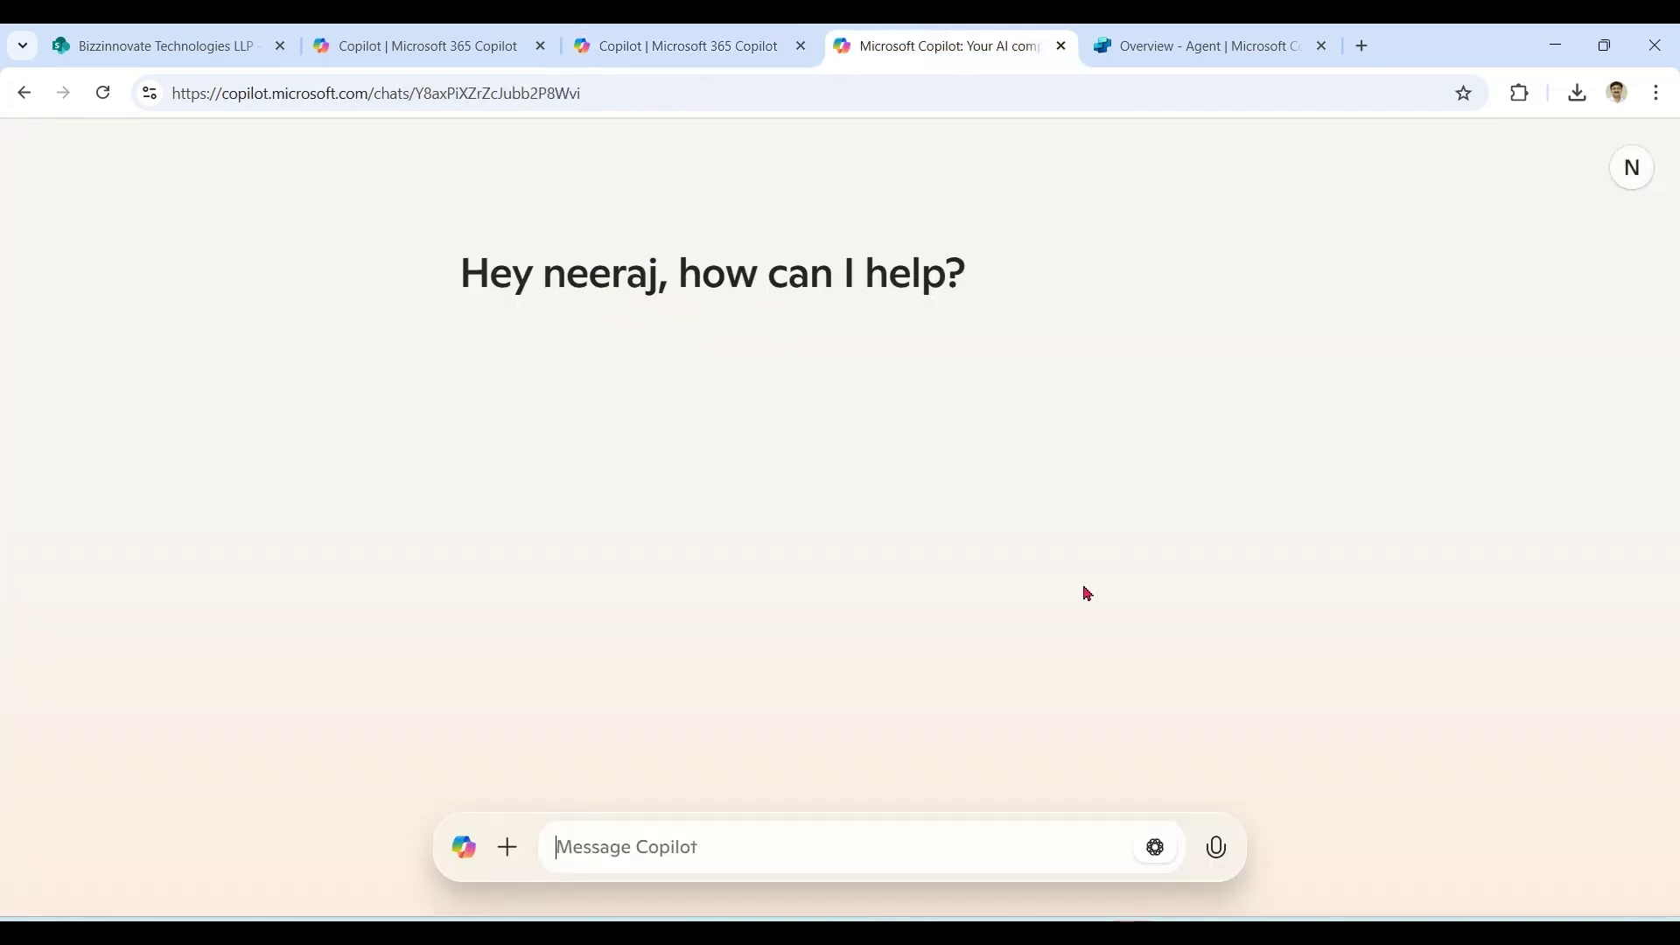
click(1633, 181)
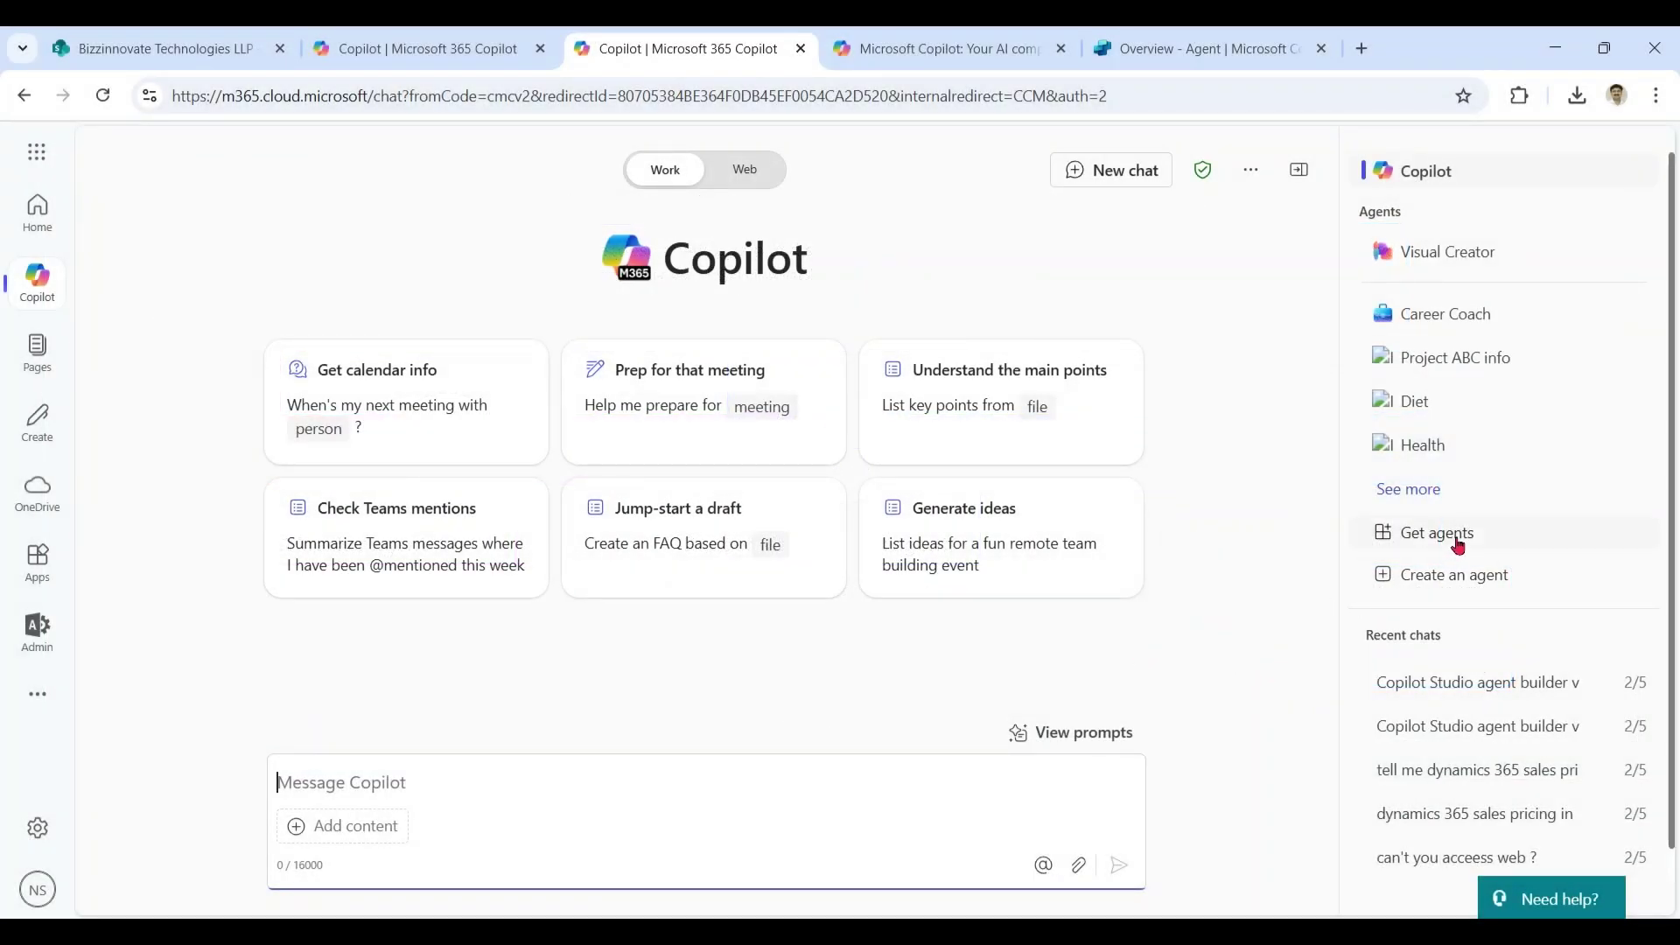
Browse the agents catalogue filtered to Microsoft 365 certified agents only
click(1458, 544)
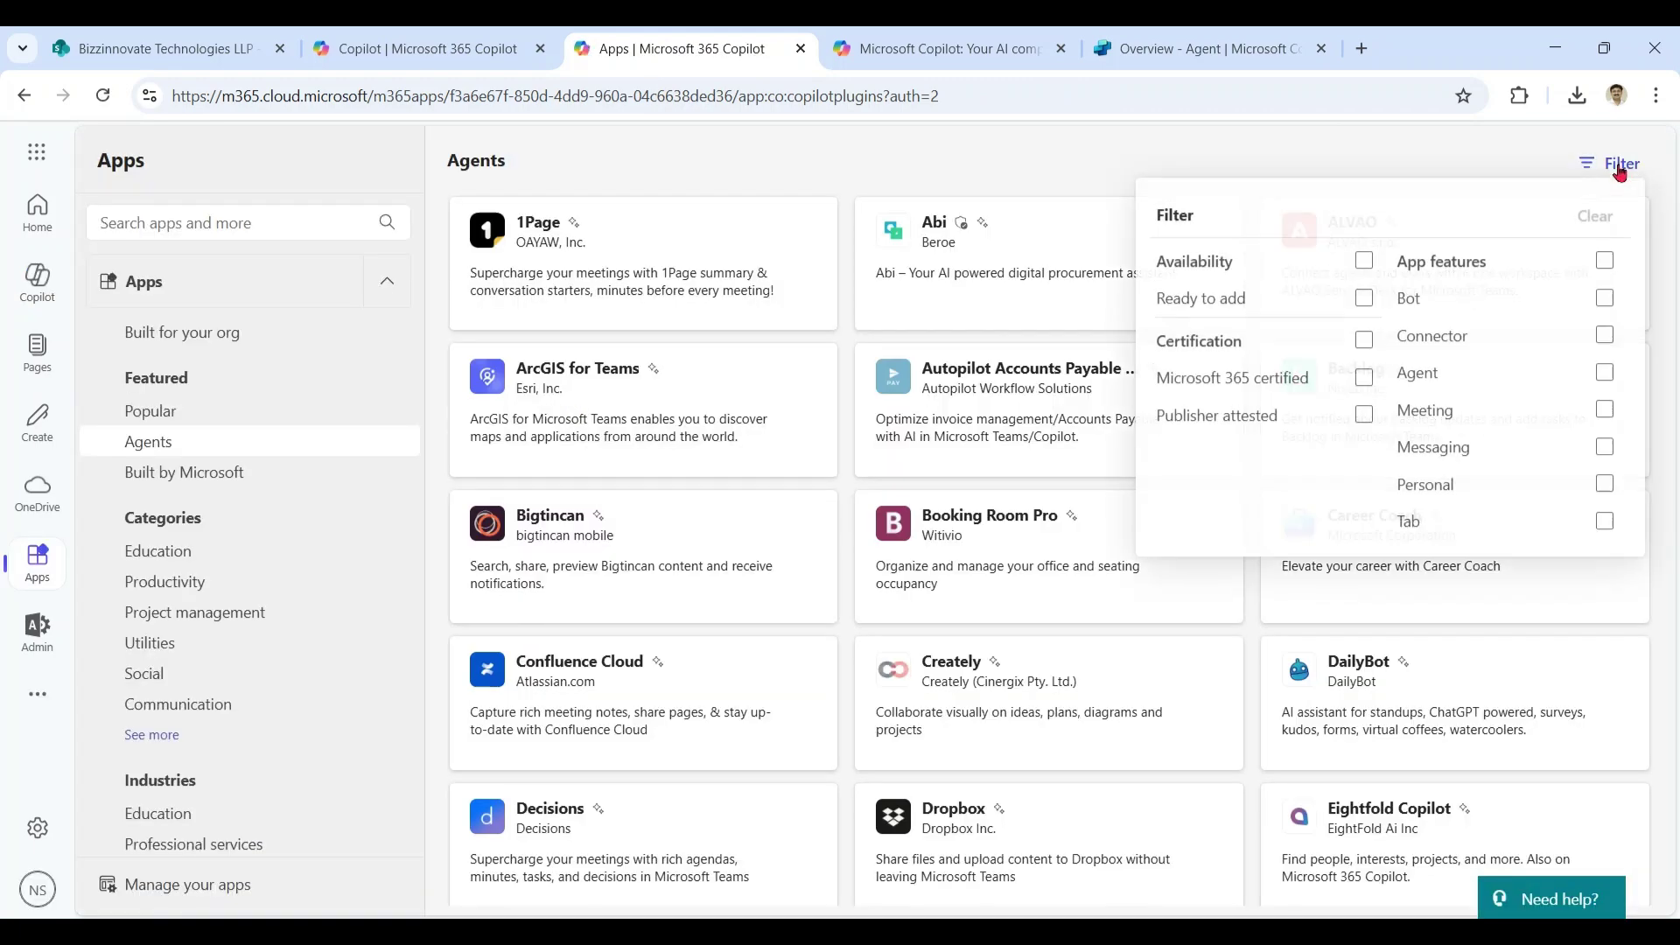
click(1365, 379)
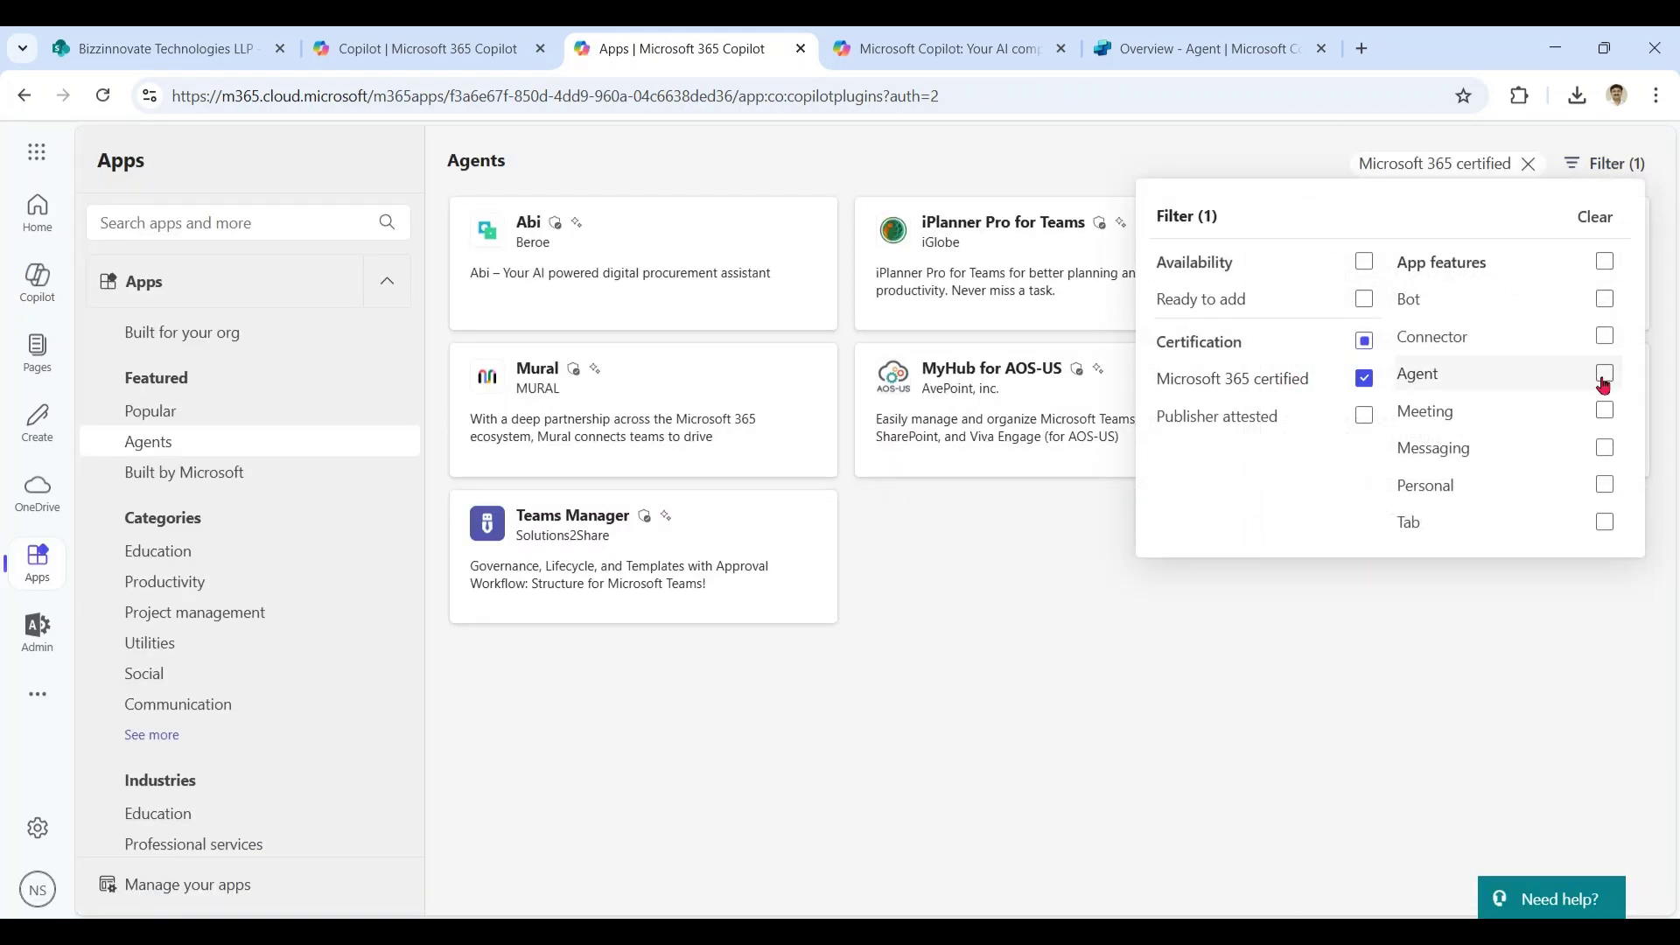
click(1606, 373)
key(Escape)
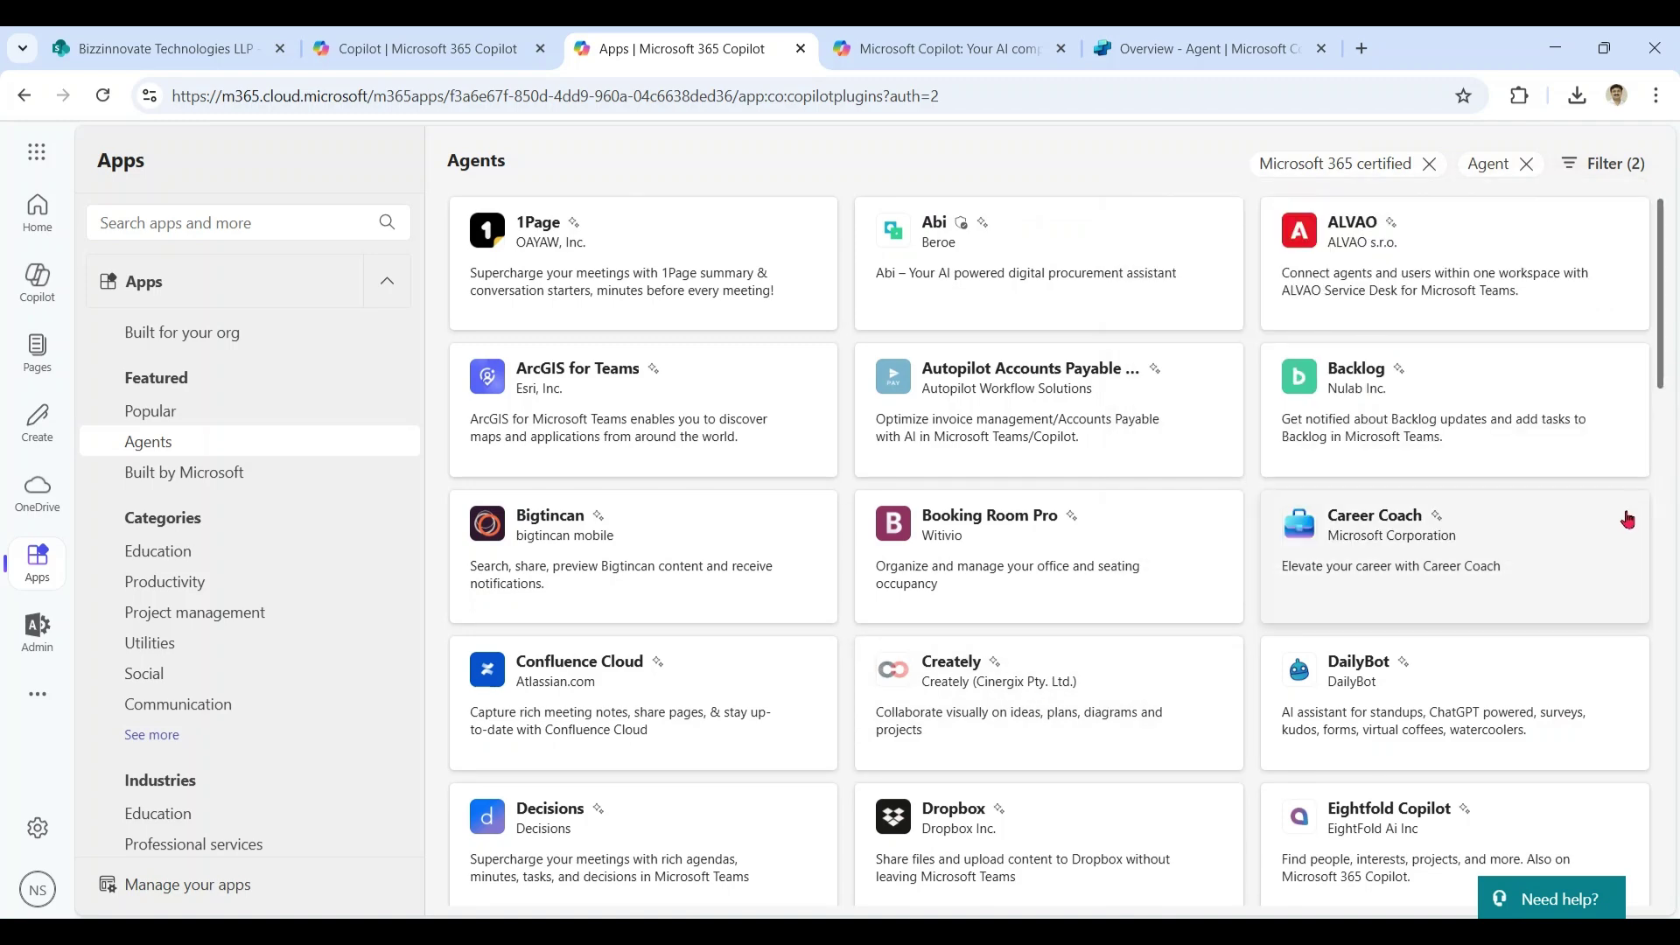
Preview the Career Coach agent, then open Idea Coach and add it
click(1395, 526)
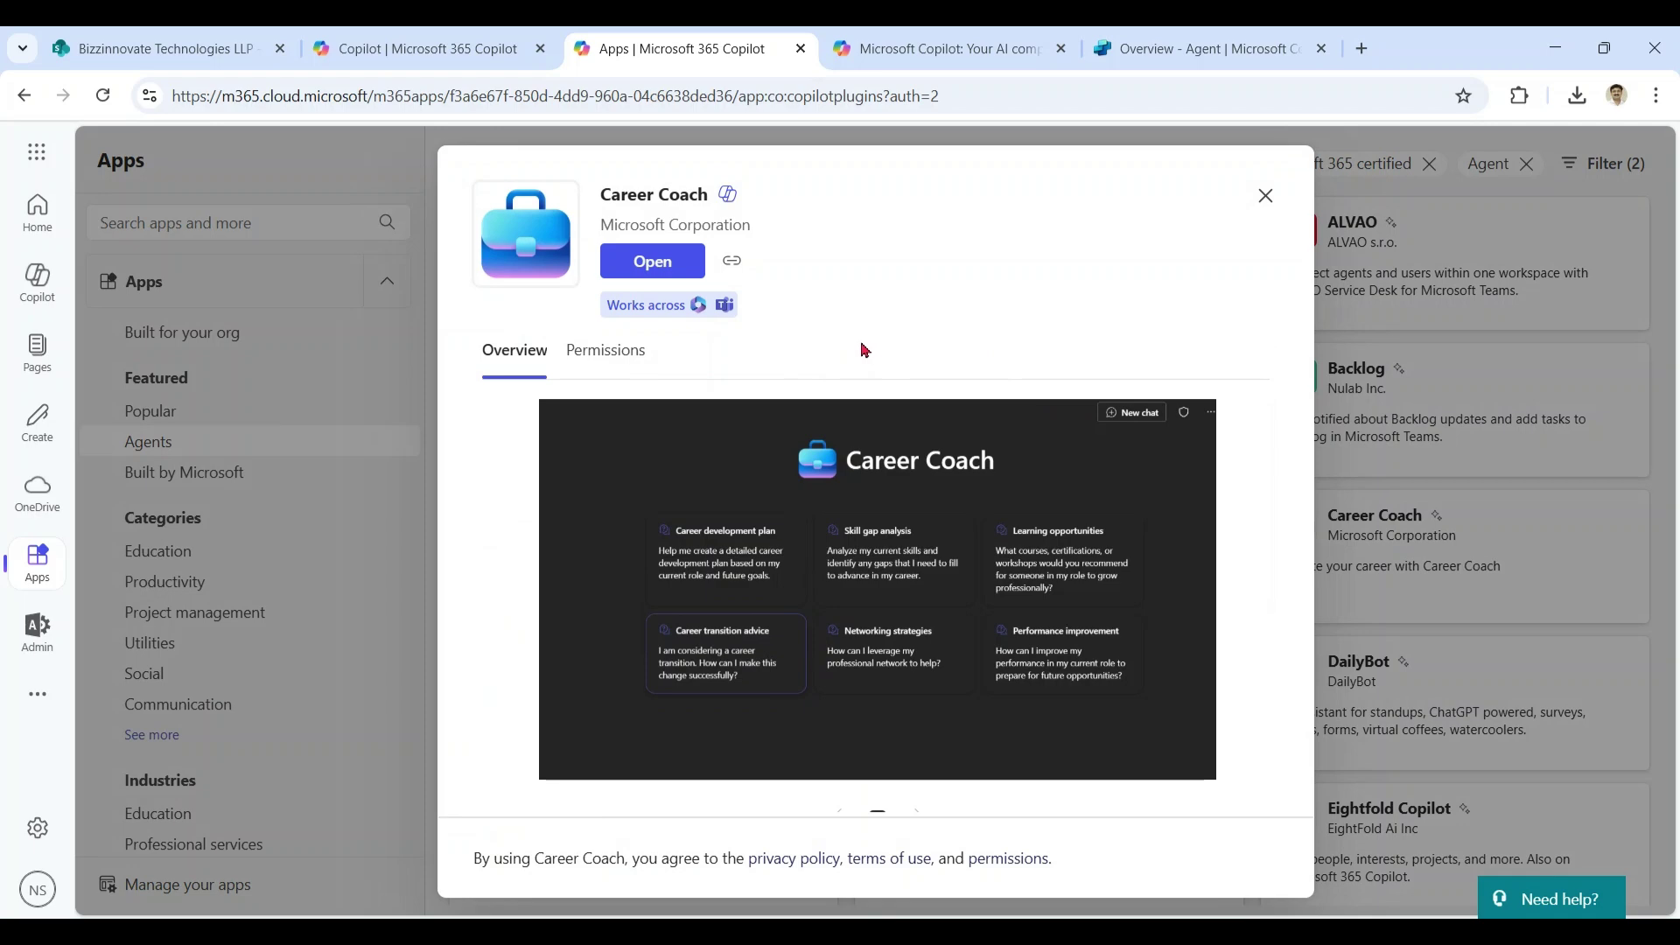
click(646, 267)
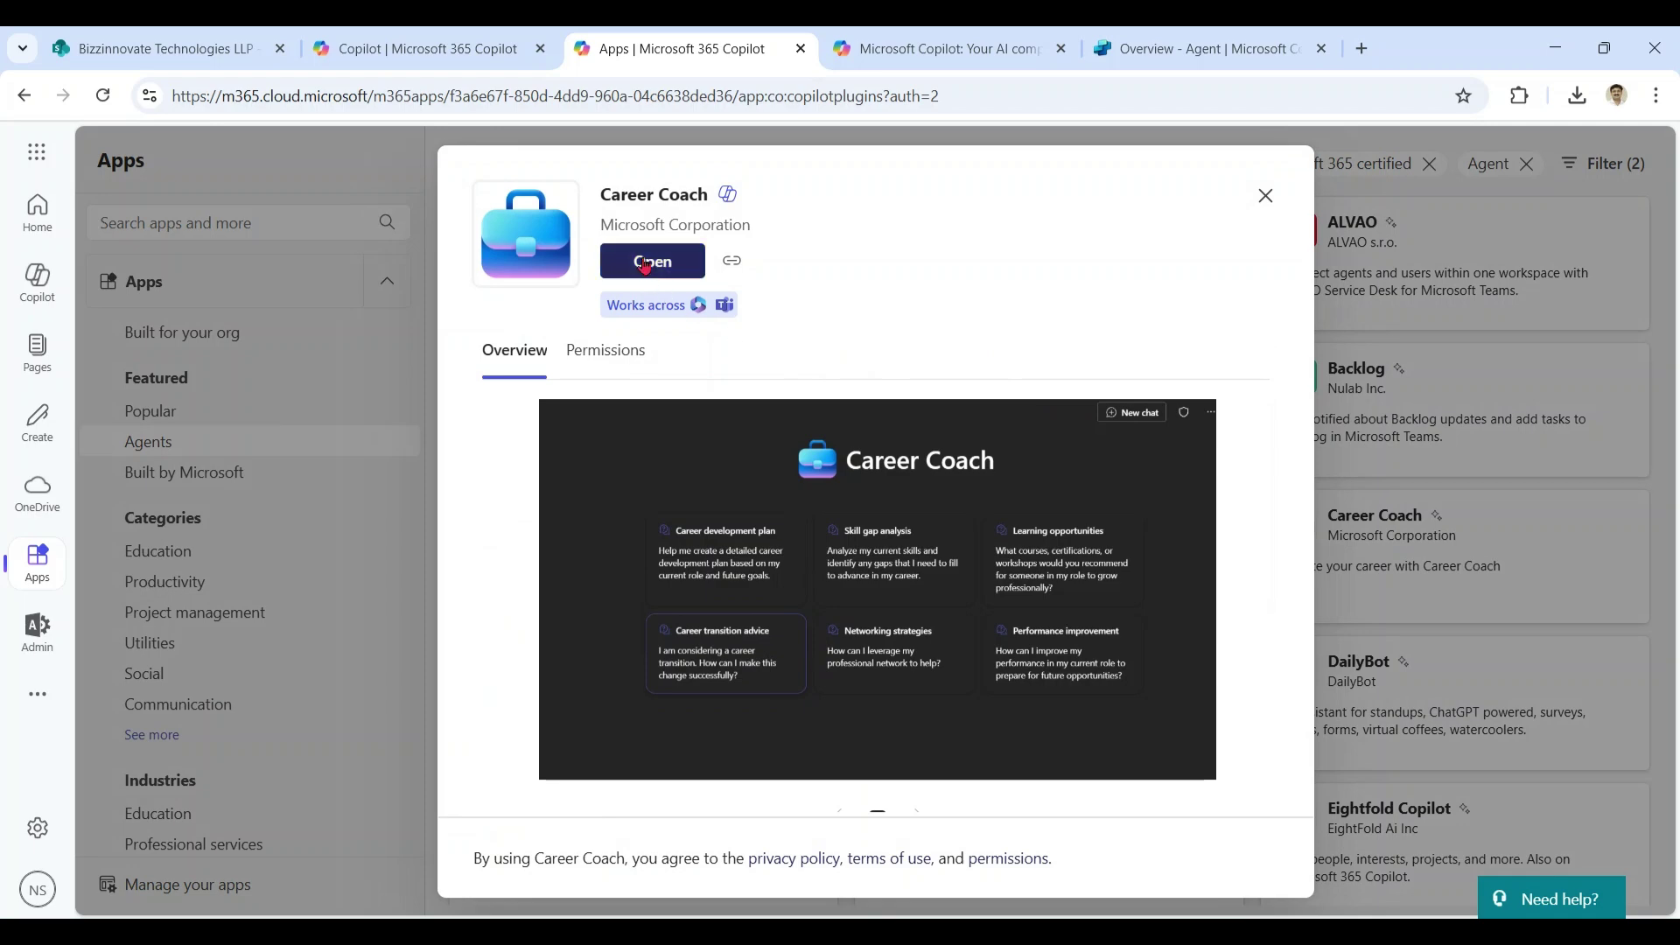
click(1265, 196)
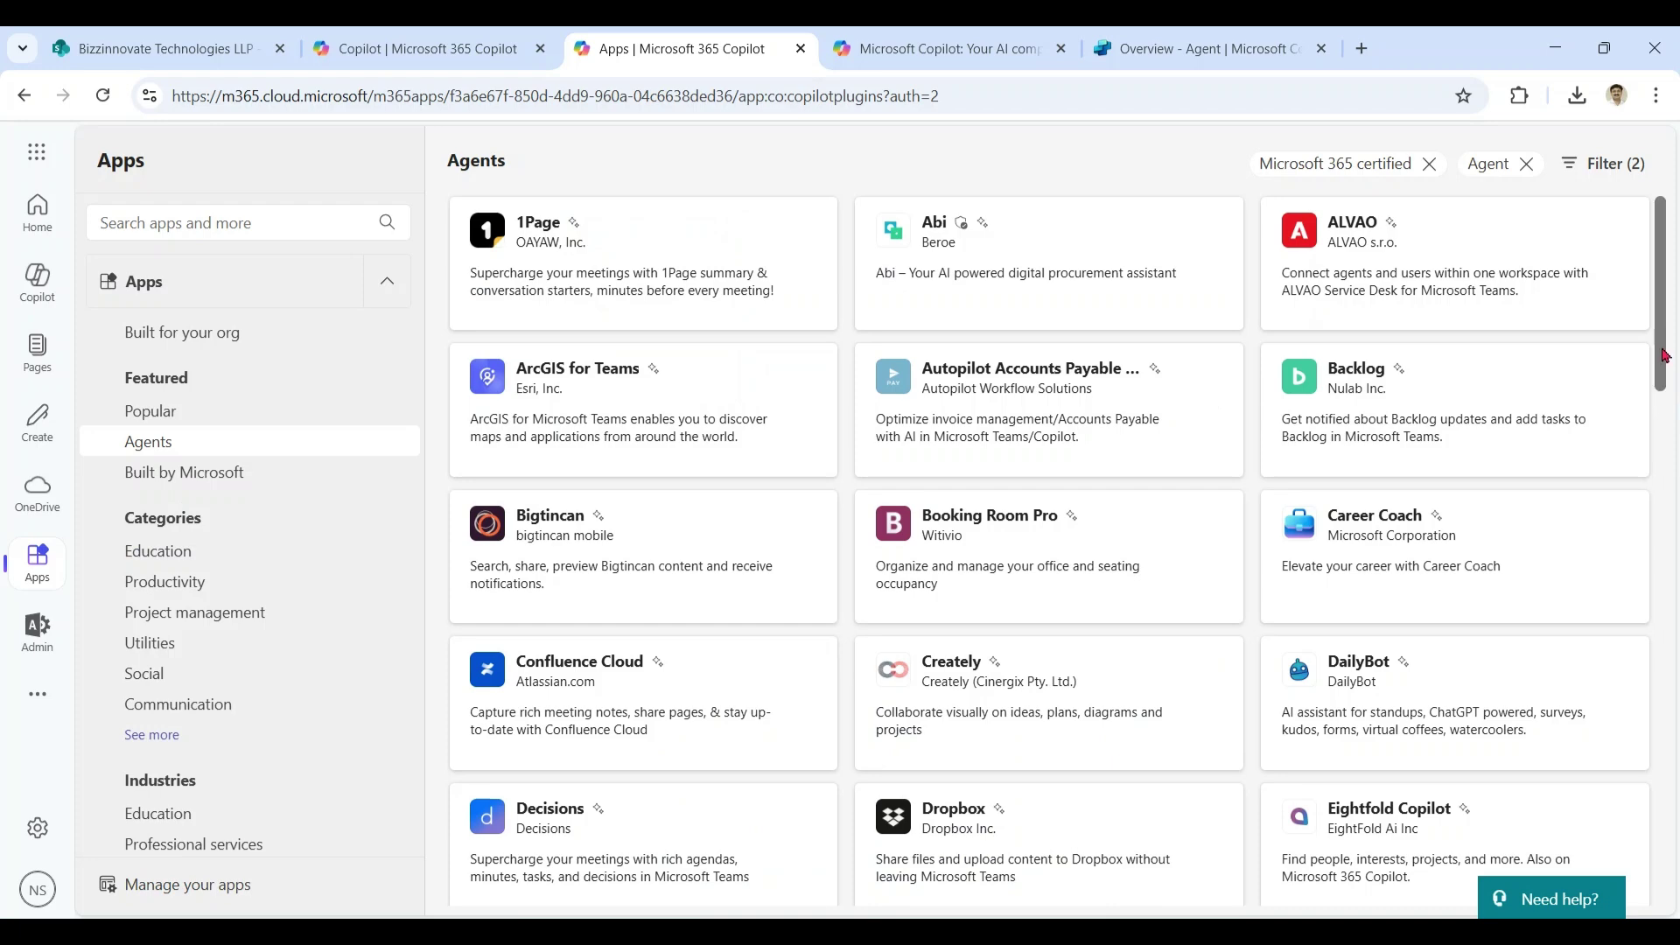
scroll(1665, 355, down, 5)
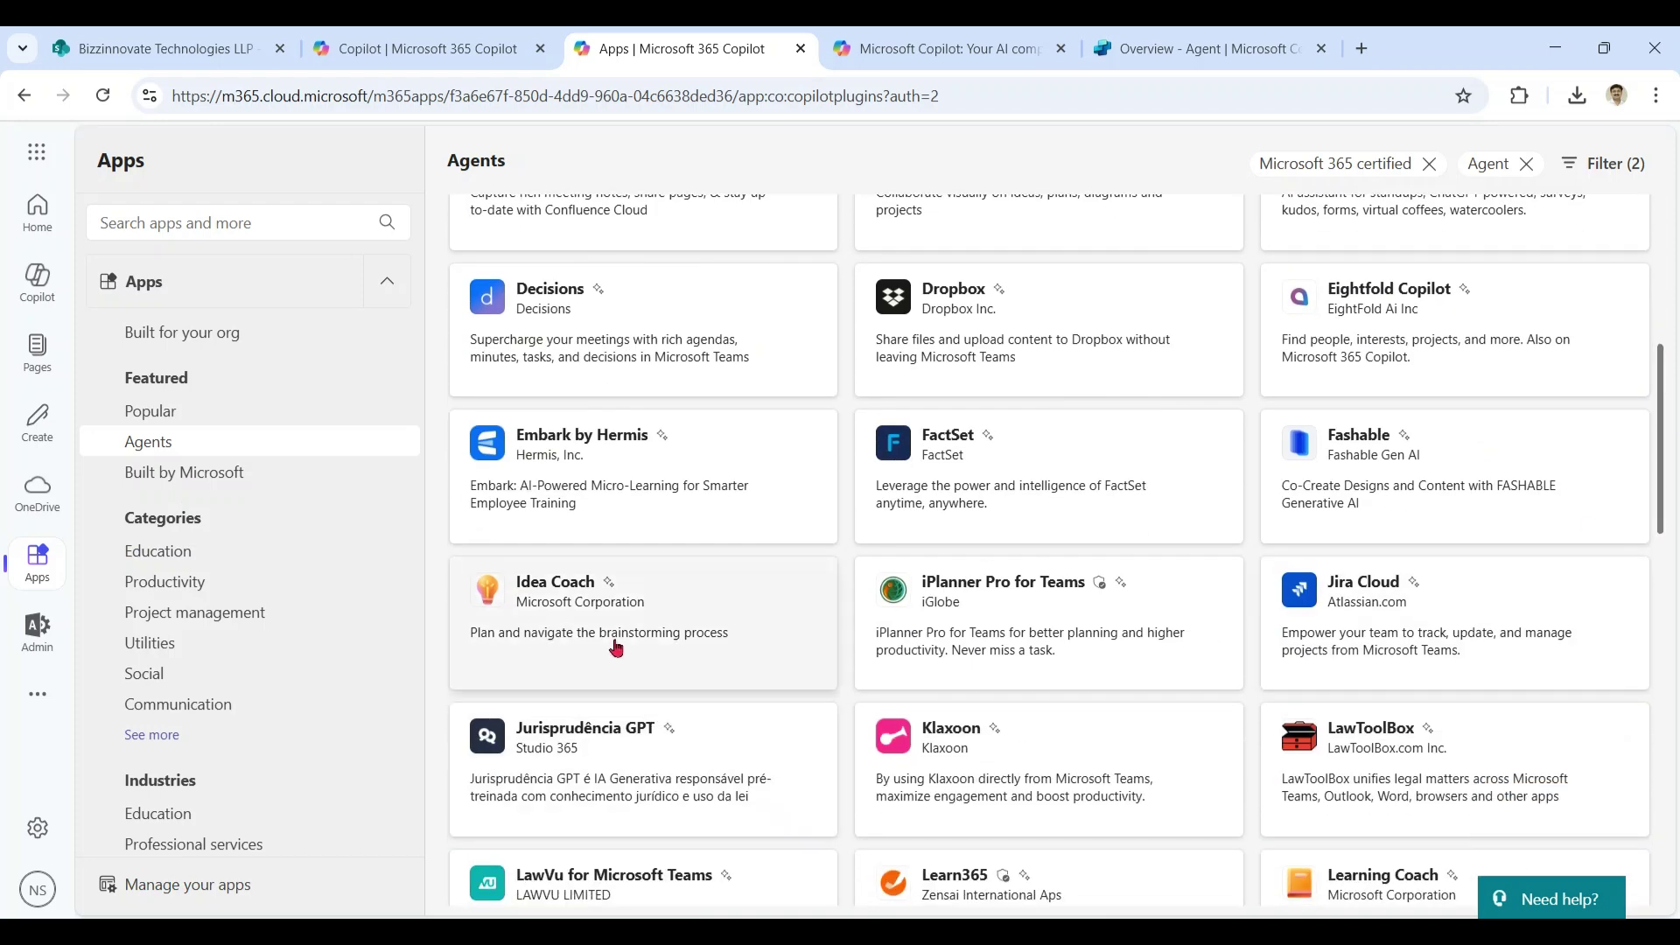
click(578, 597)
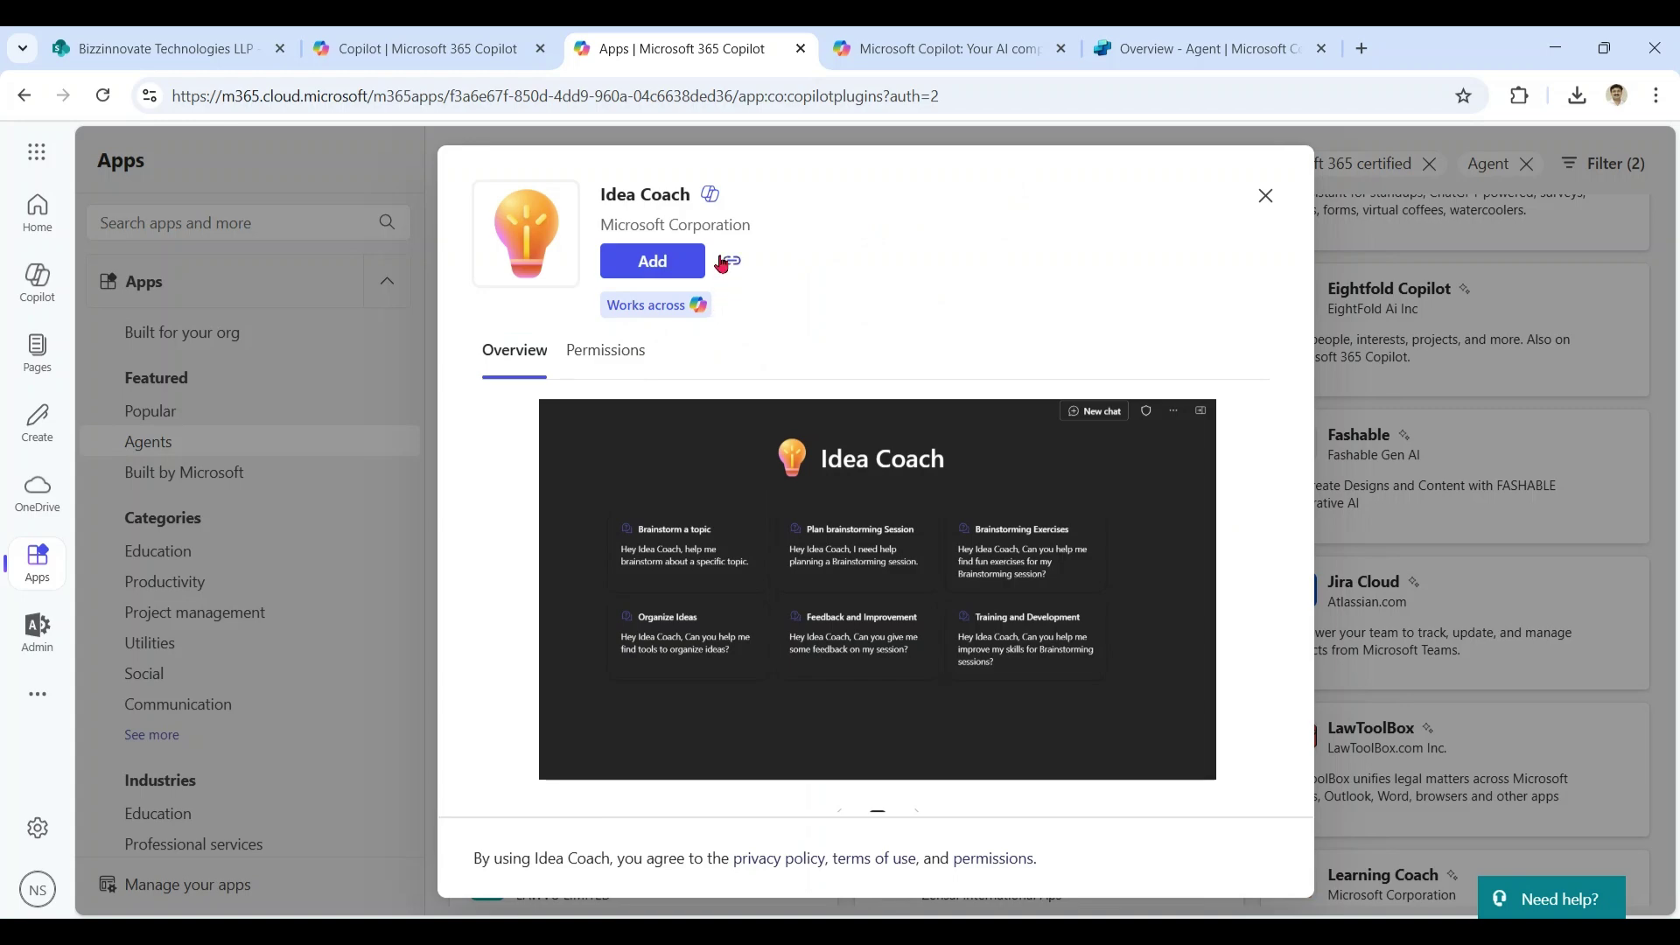
click(670, 275)
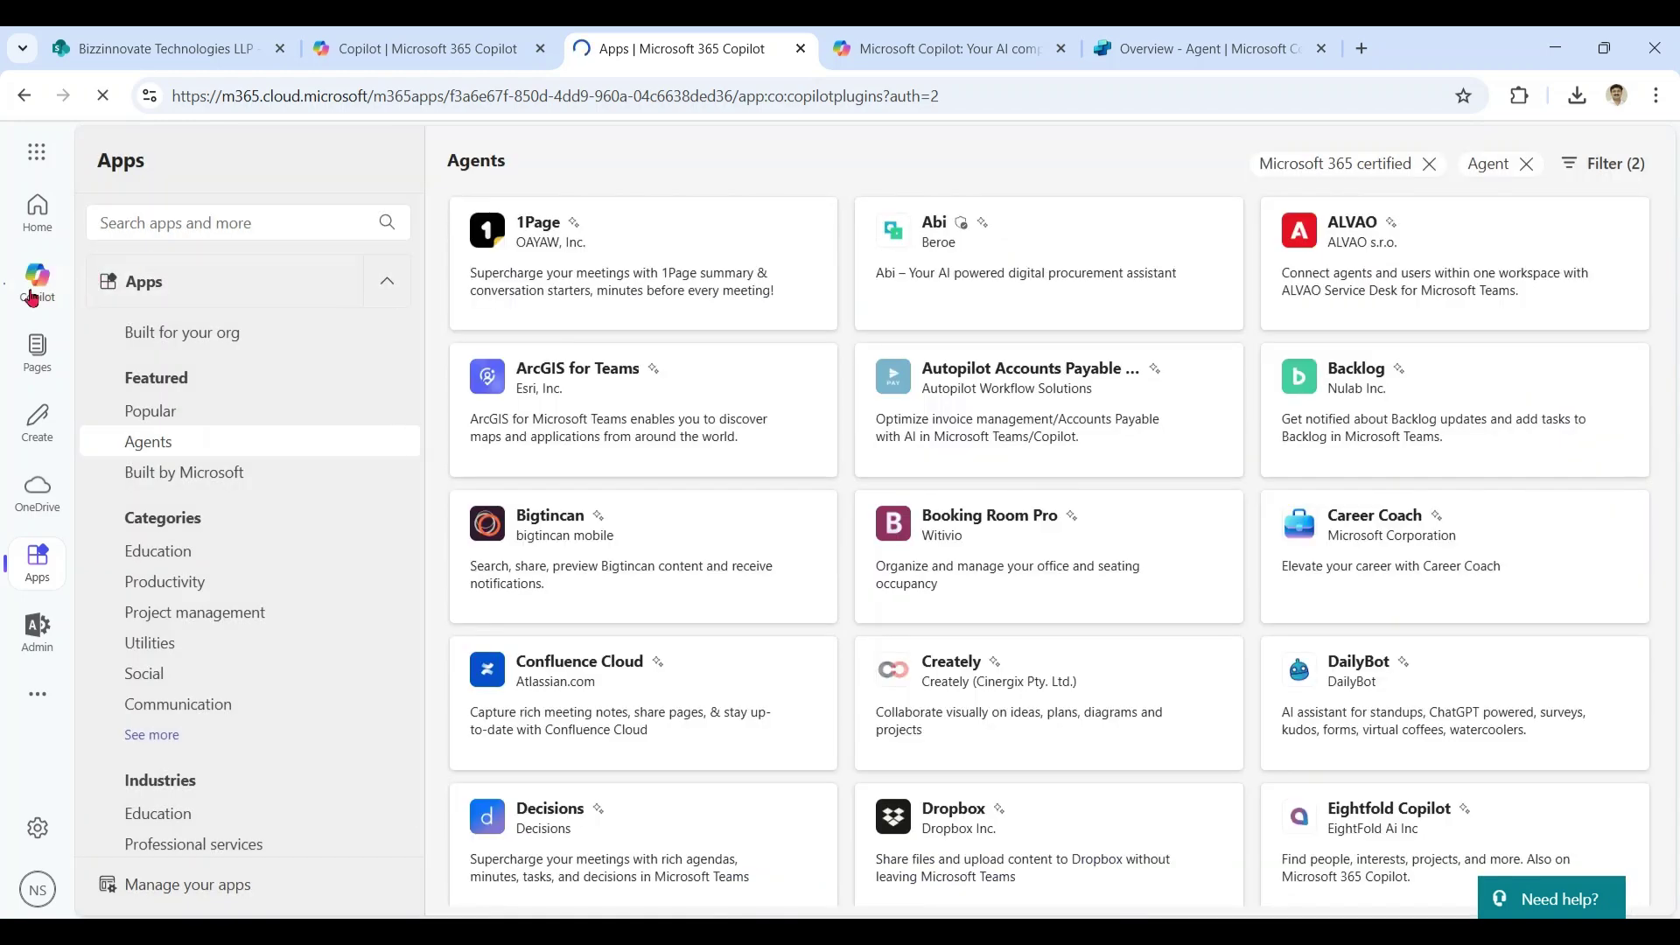
Send Idea Coach the brainstorm-a-topic prompt ending 'how to make an AI agent ?'
click(27, 298)
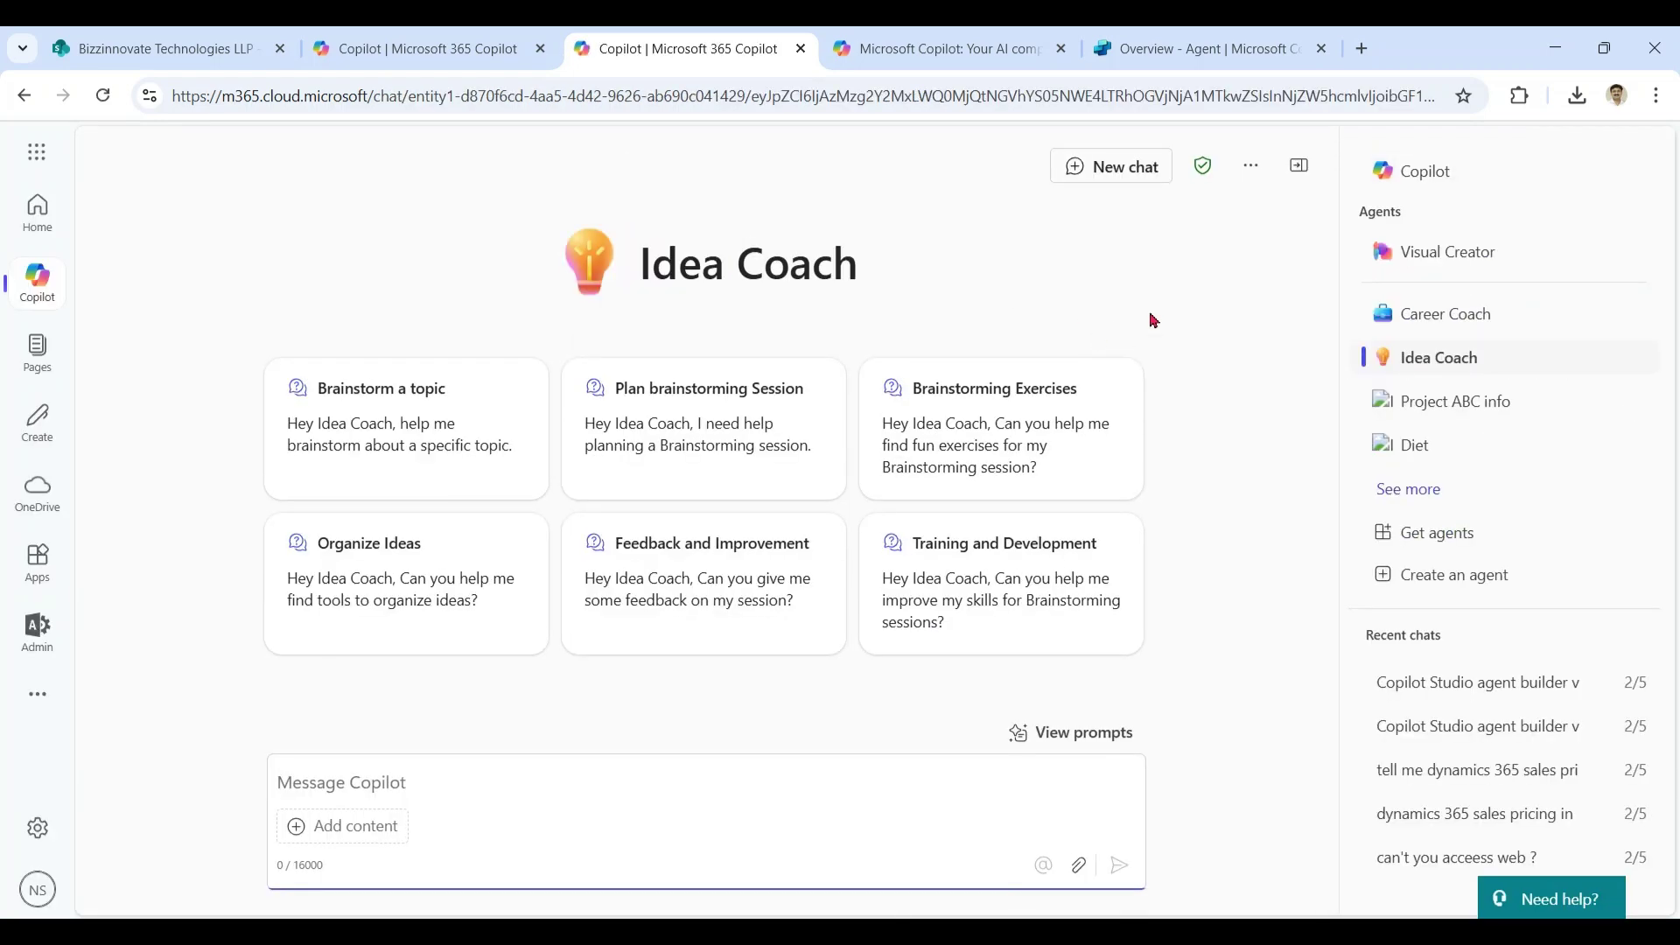
click(1419, 364)
click(394, 390)
key(BackSpace)
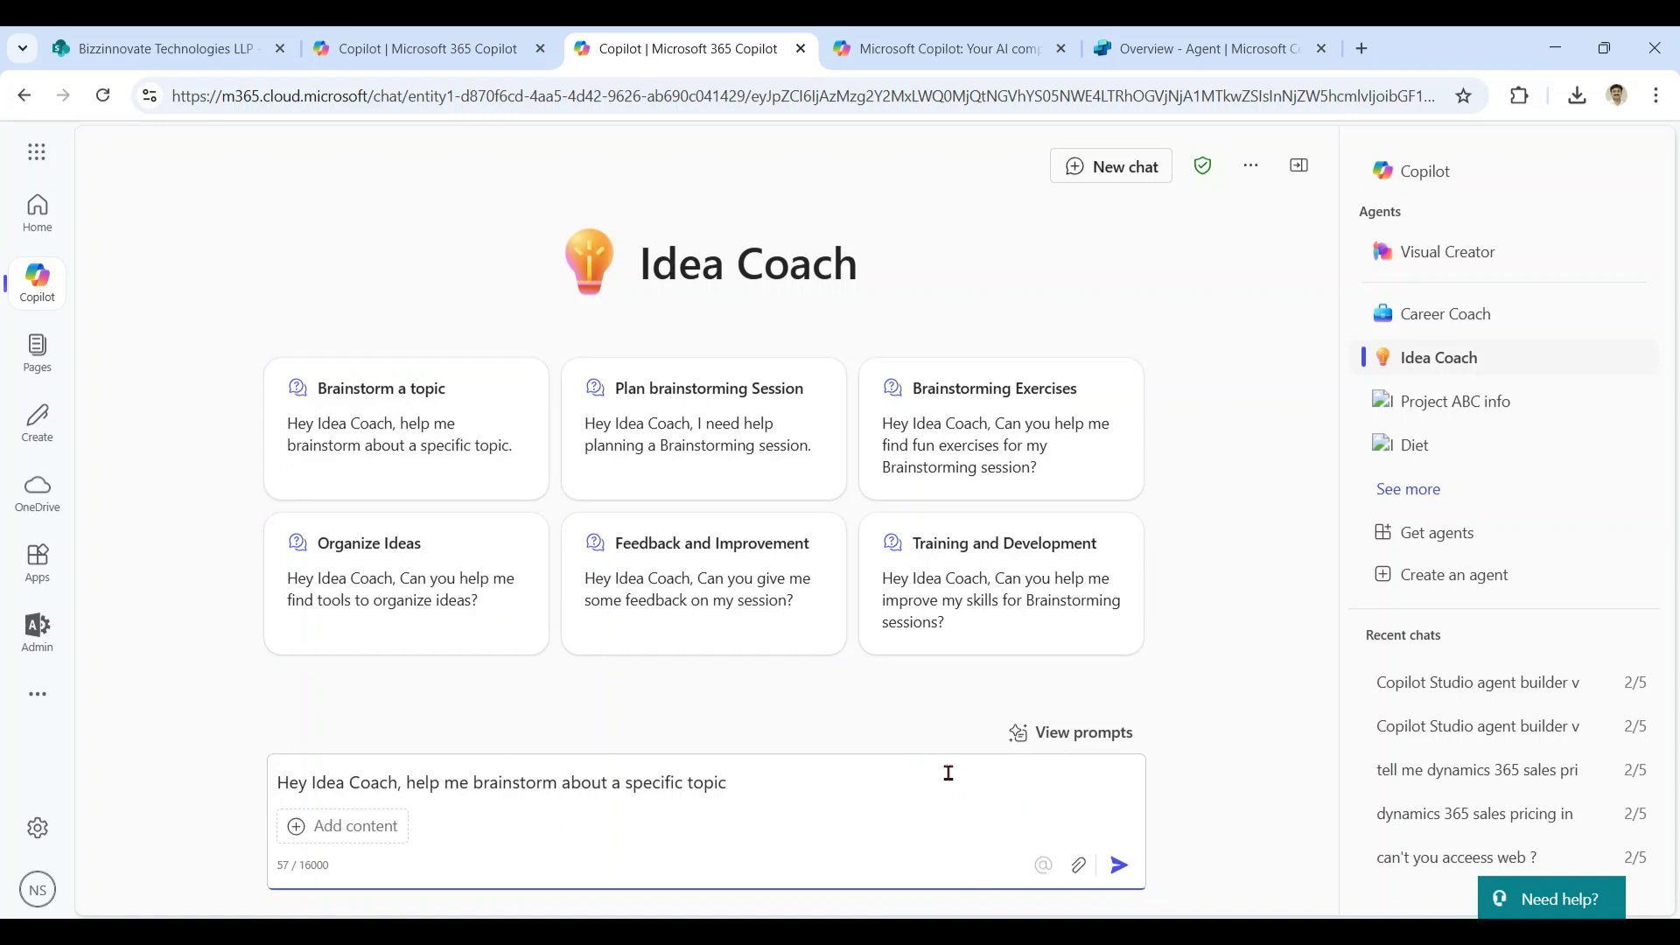
text( how to make)
text( an AI agen)
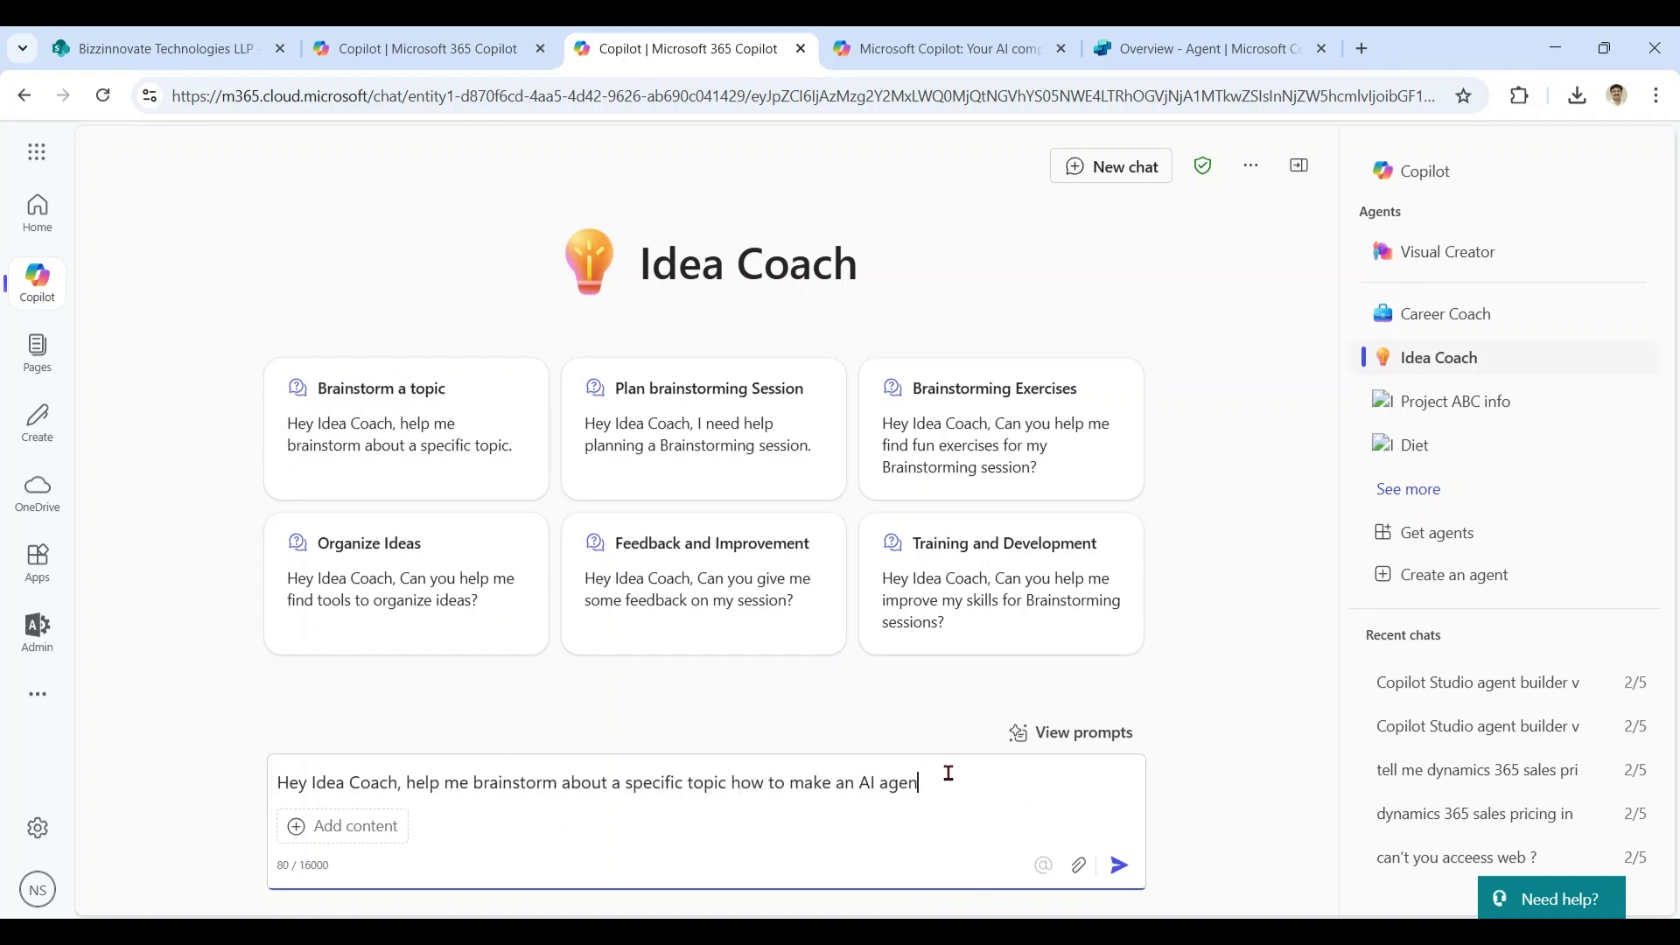
text(t ?)
key(Return)
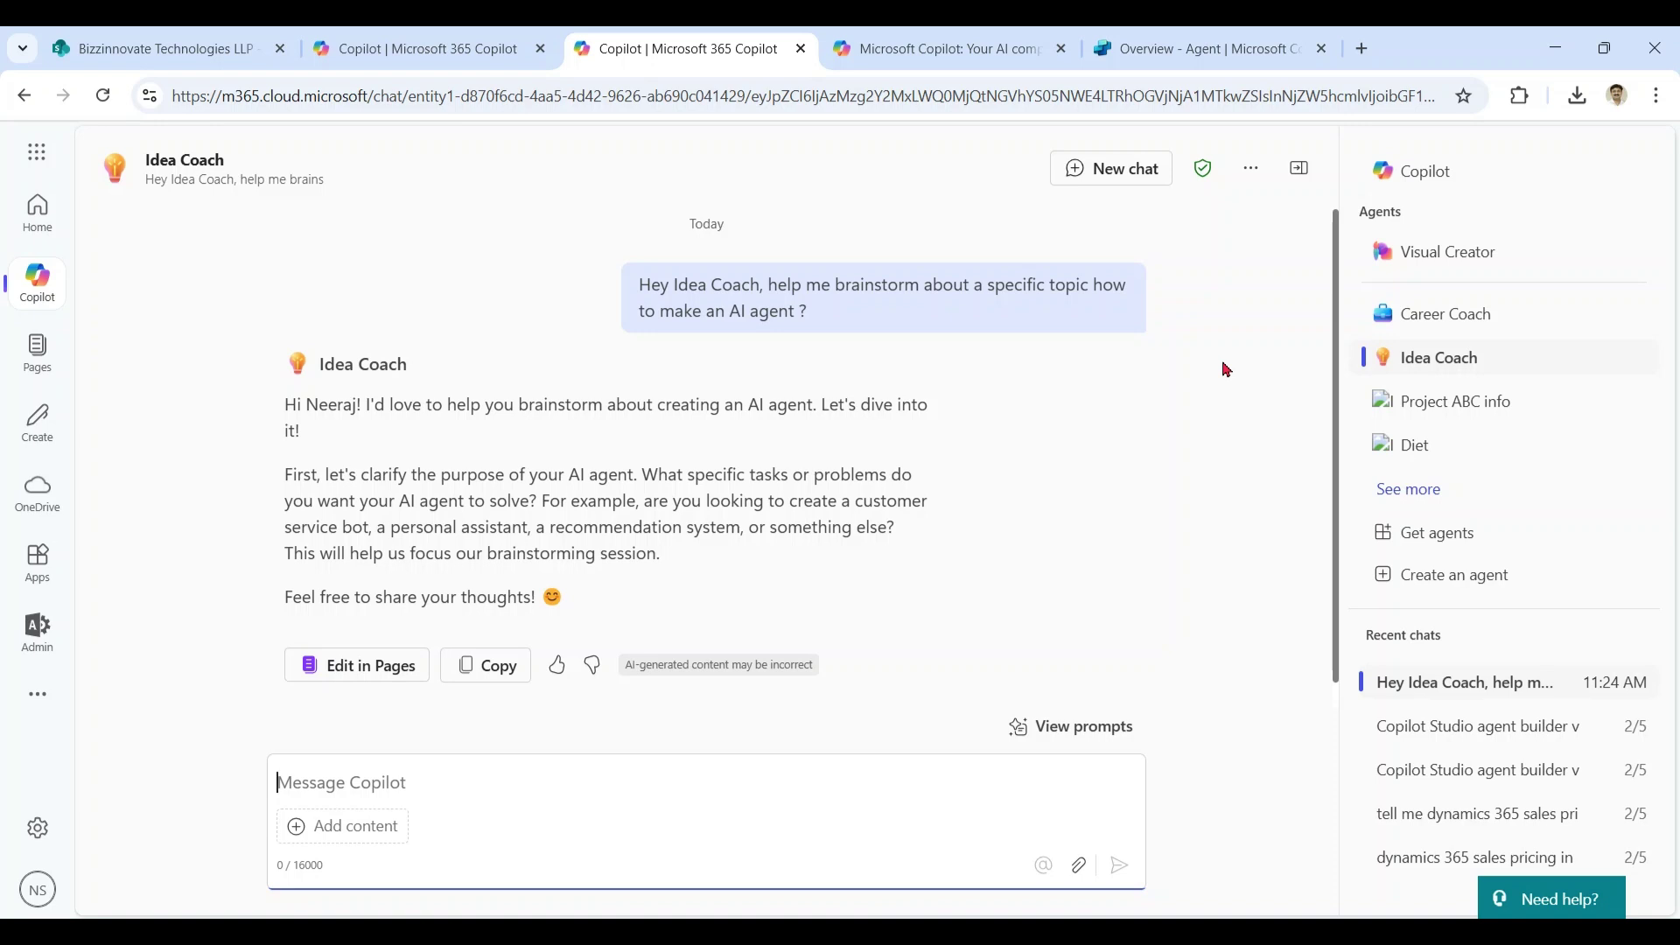
Start a new agent, glance at the Configure form, and return to Describe
click(1443, 584)
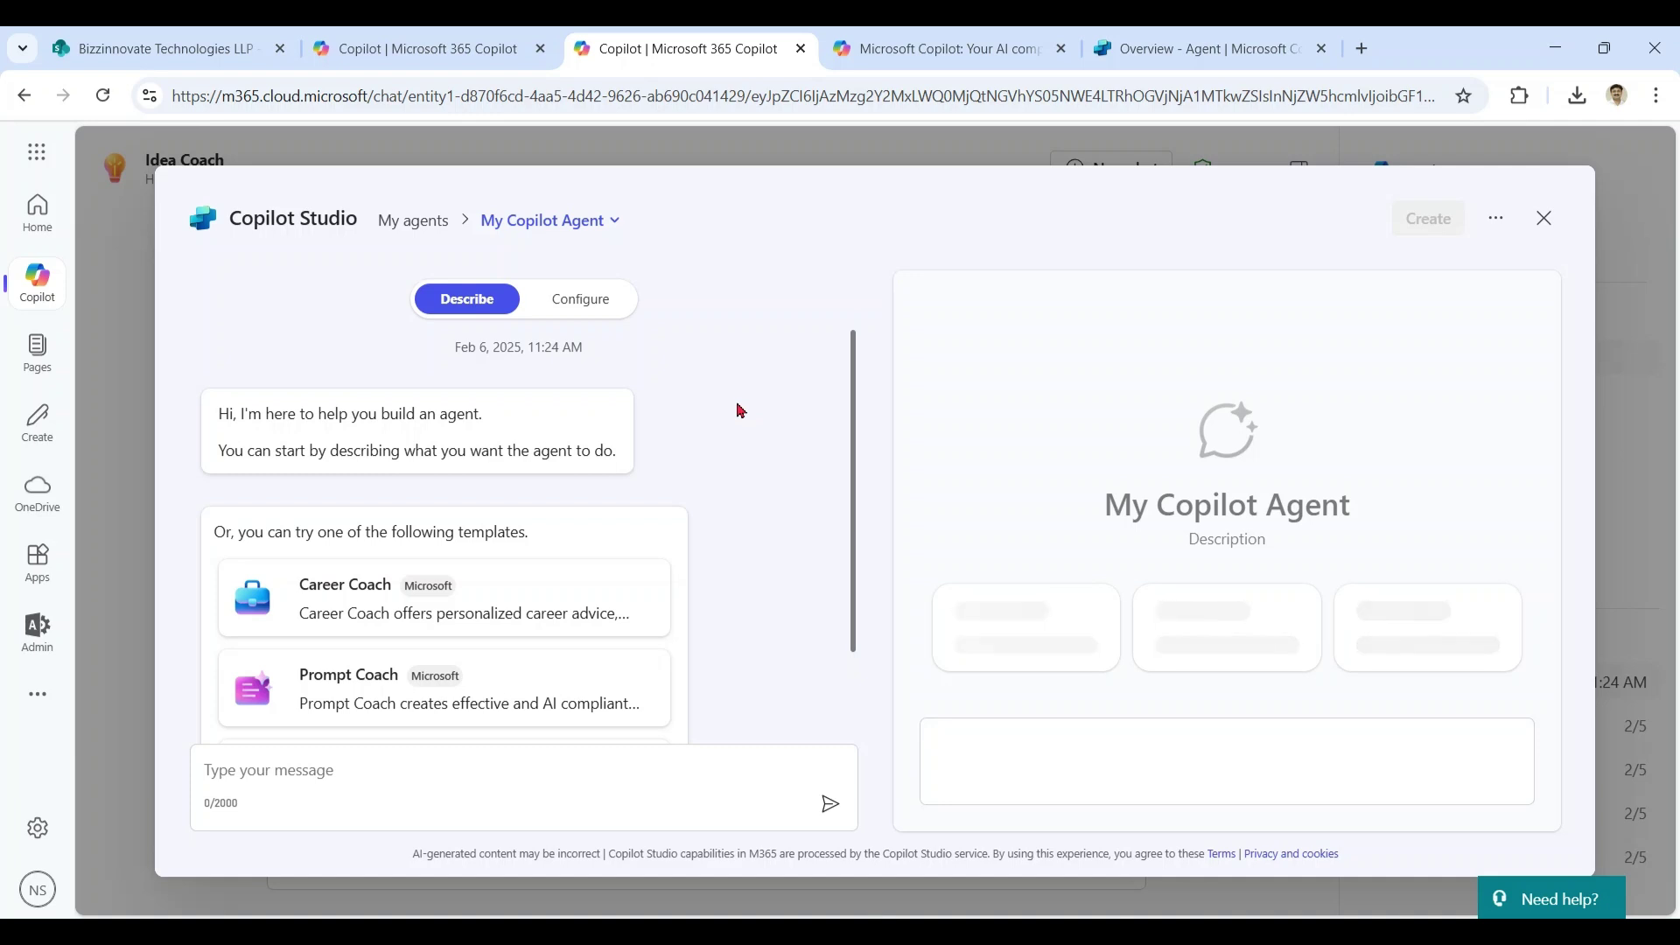
click(591, 307)
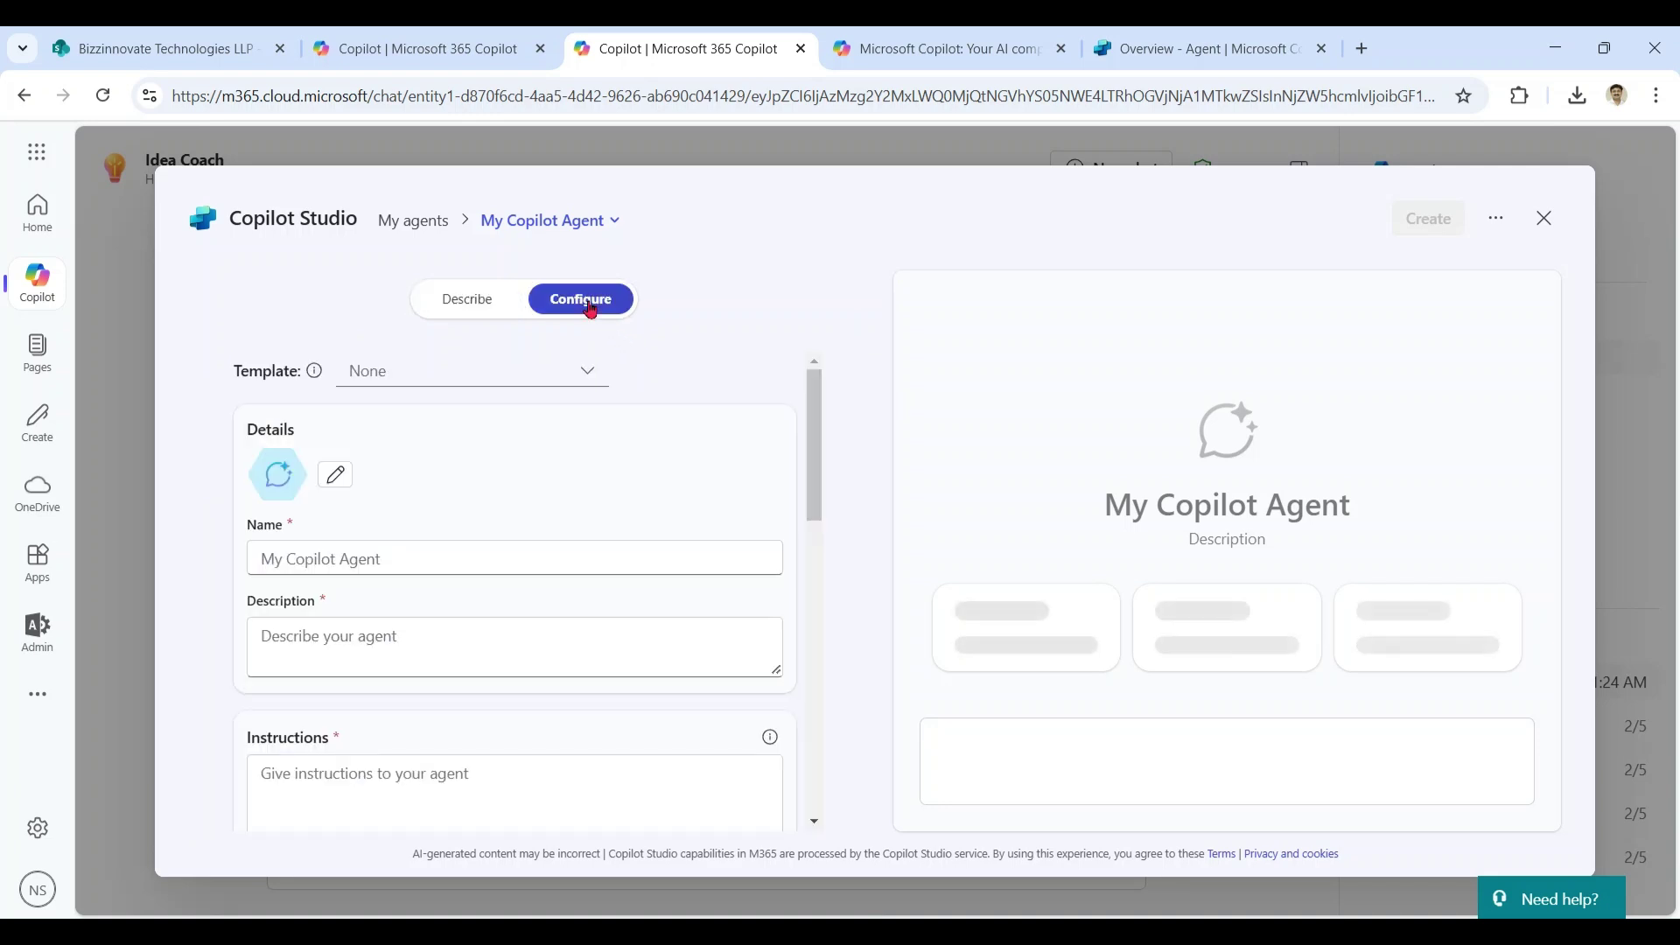
click(466, 302)
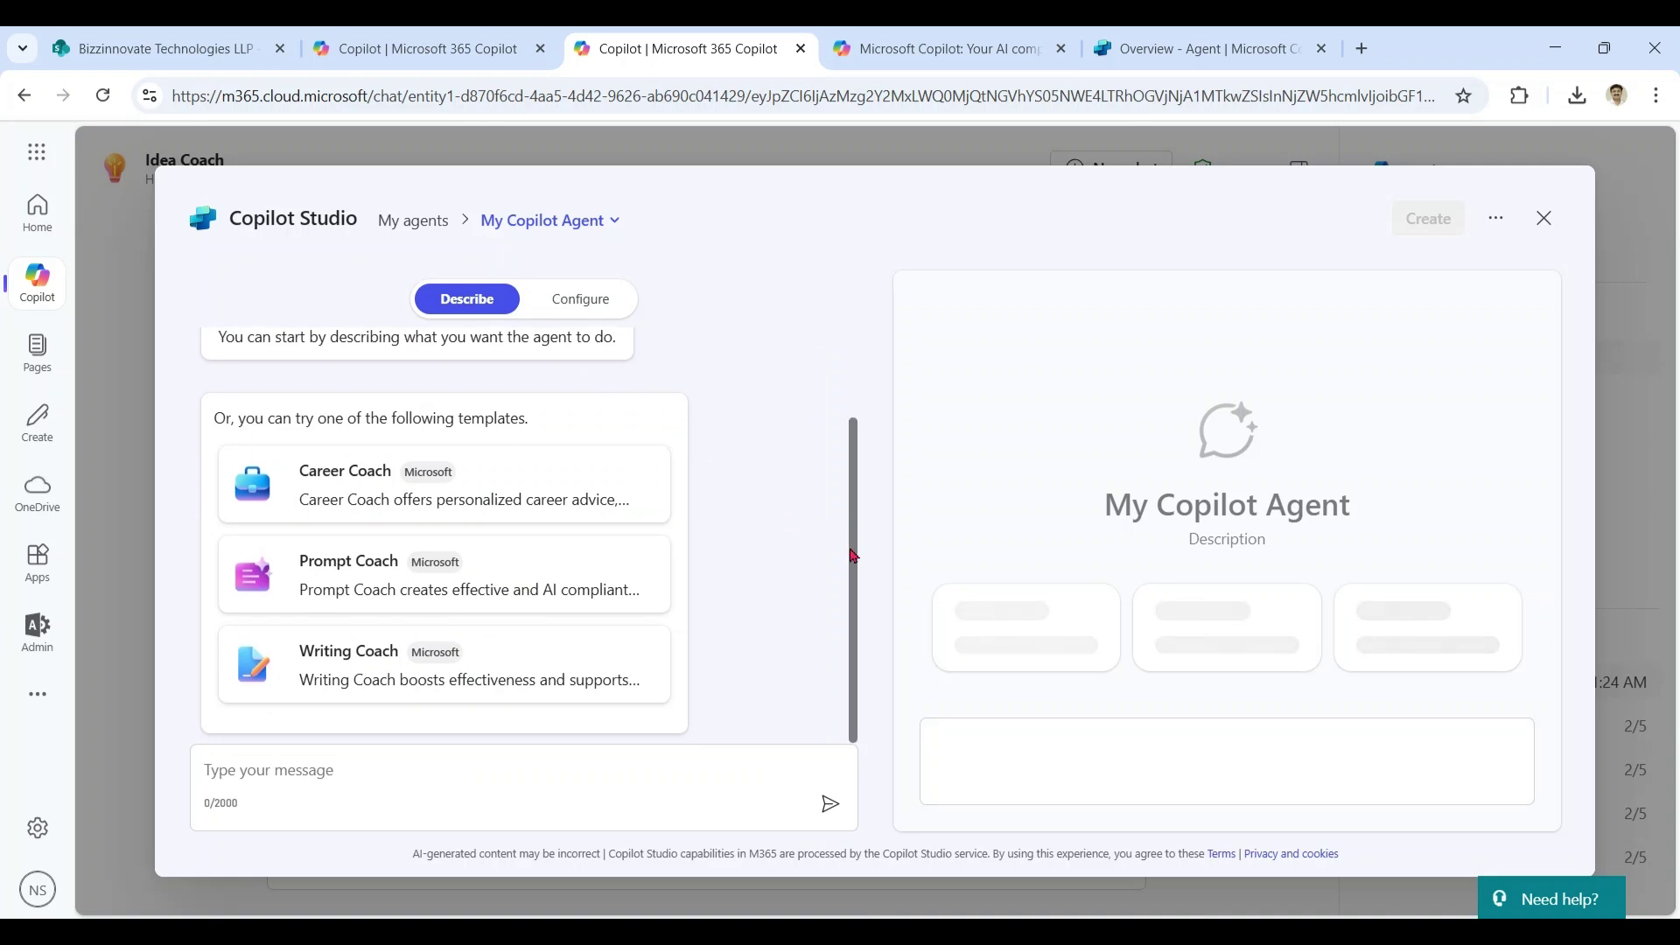
Describe the agent as a professional assistant for Dynamics 365 license inquiries
click(486, 775)
text(you are agent for )
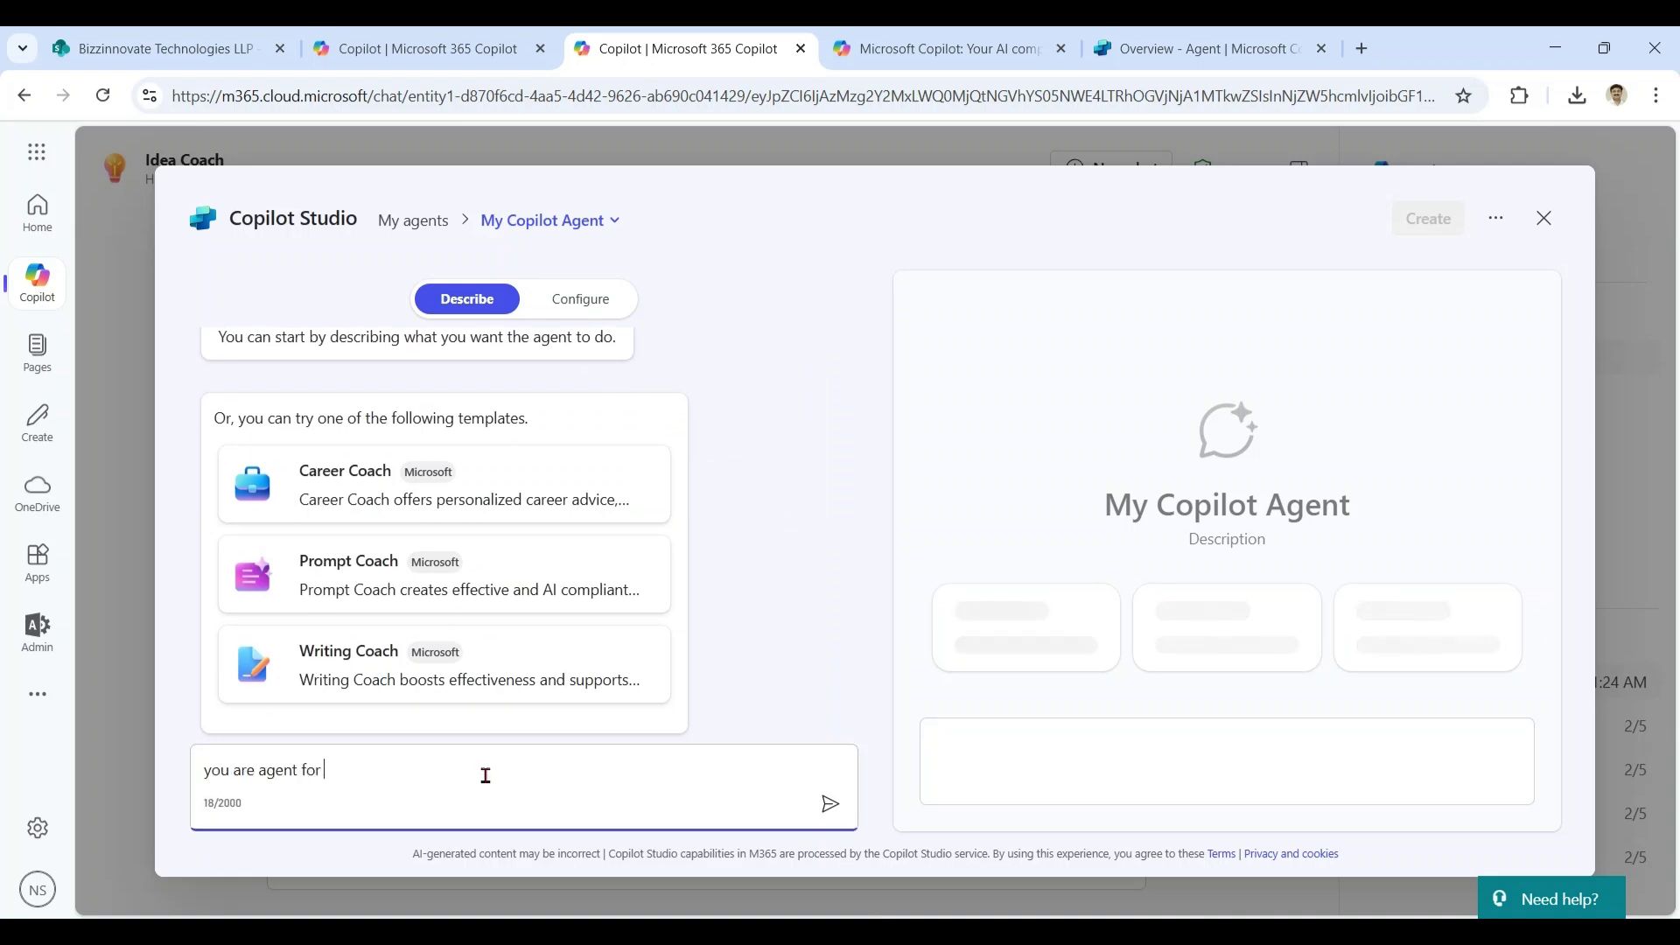
text(License information)
text( to assist users who wan)
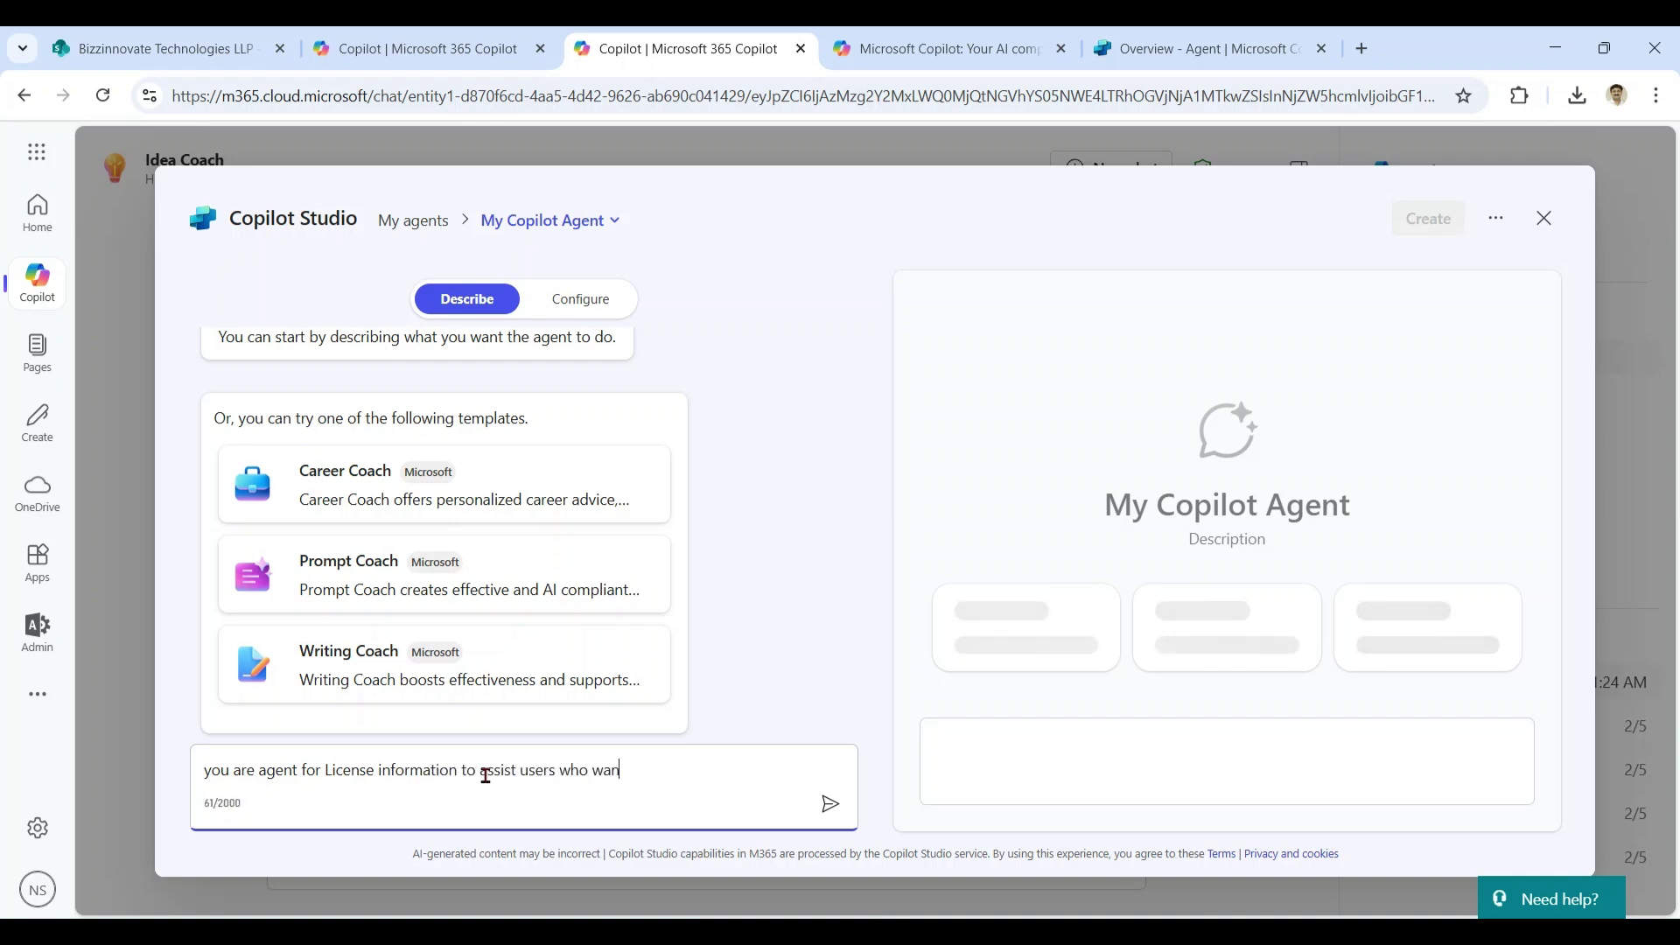
text(t to enquire all kind of information ab)
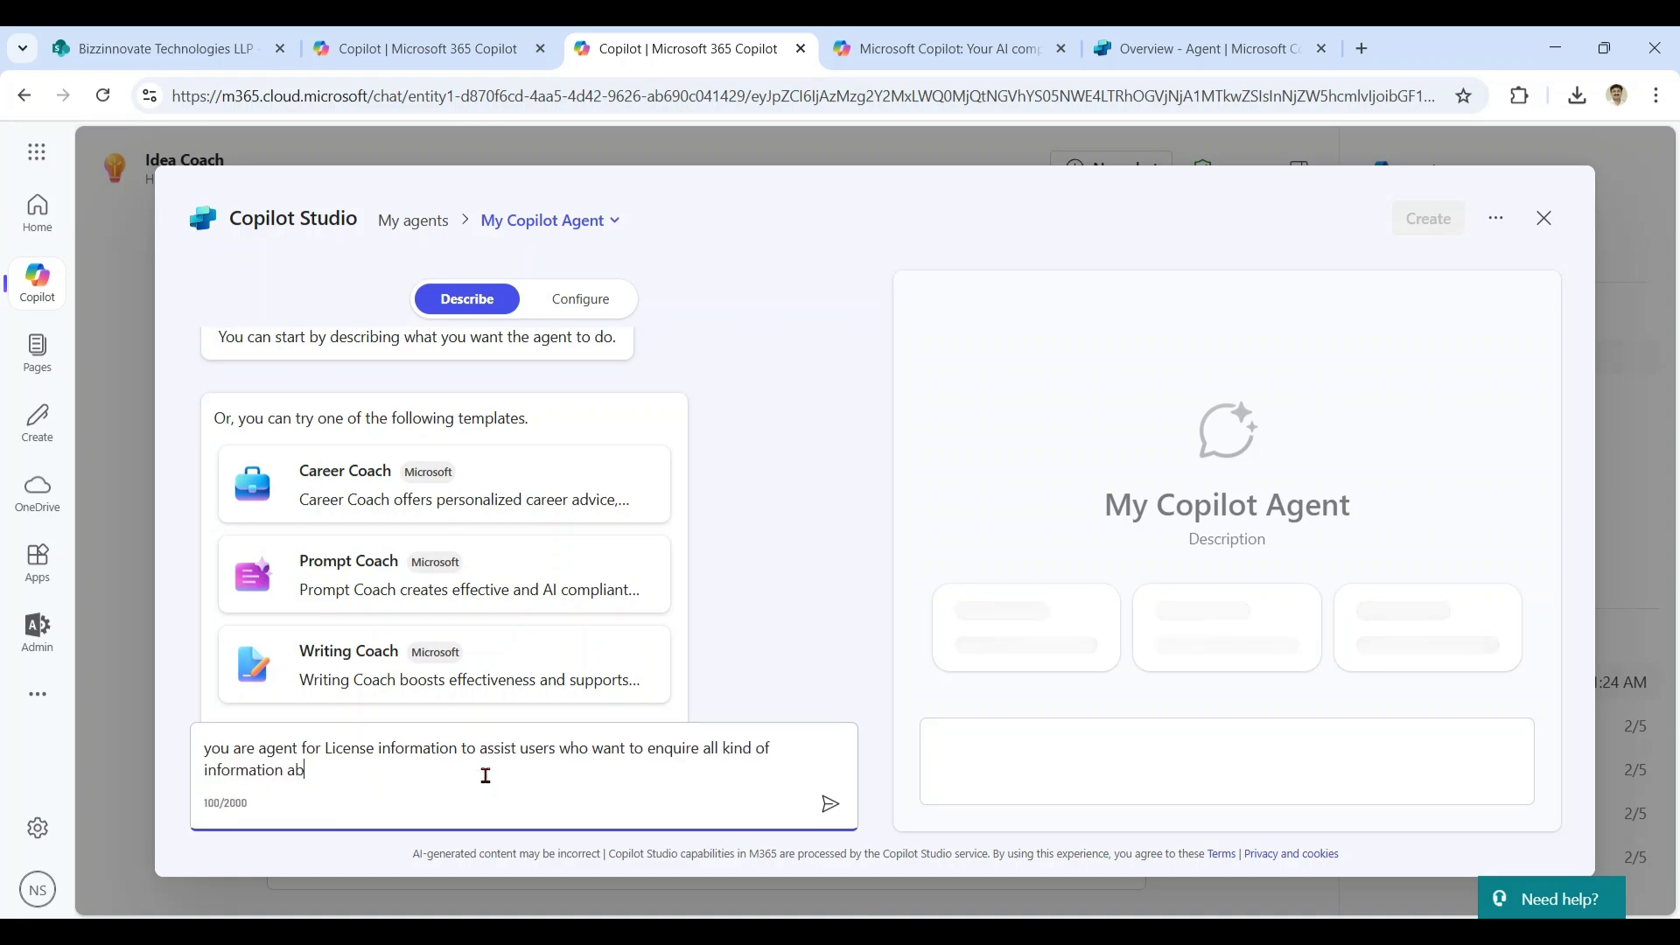
text(out dynamics 365 . Please revert i)
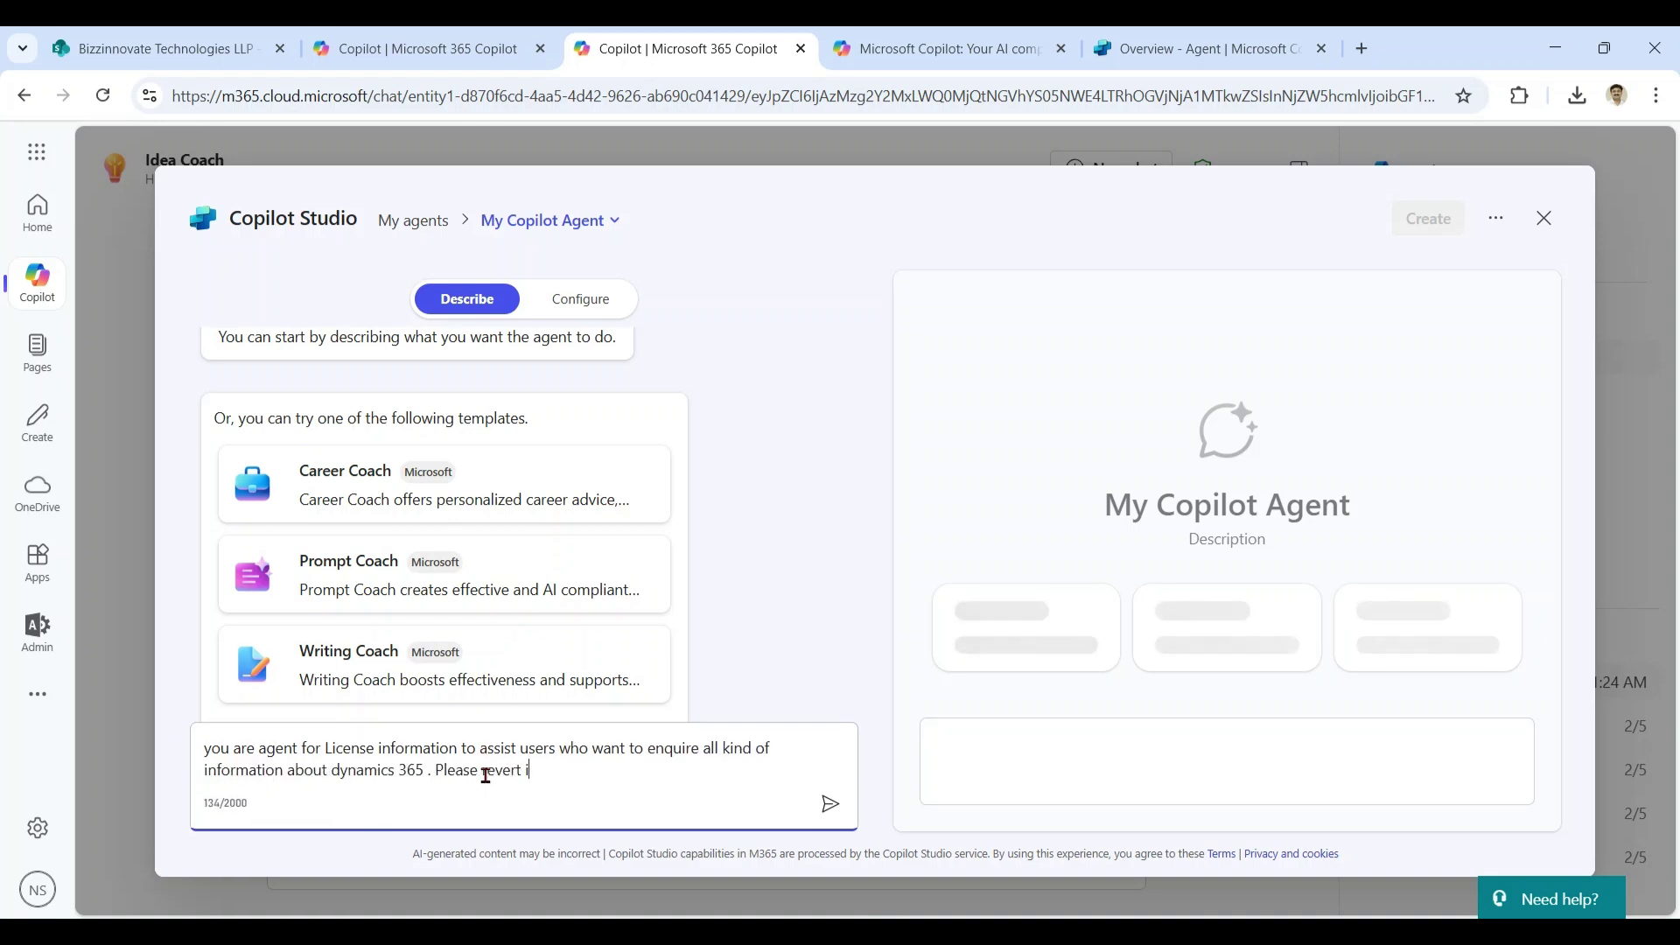
text(n professional manner)
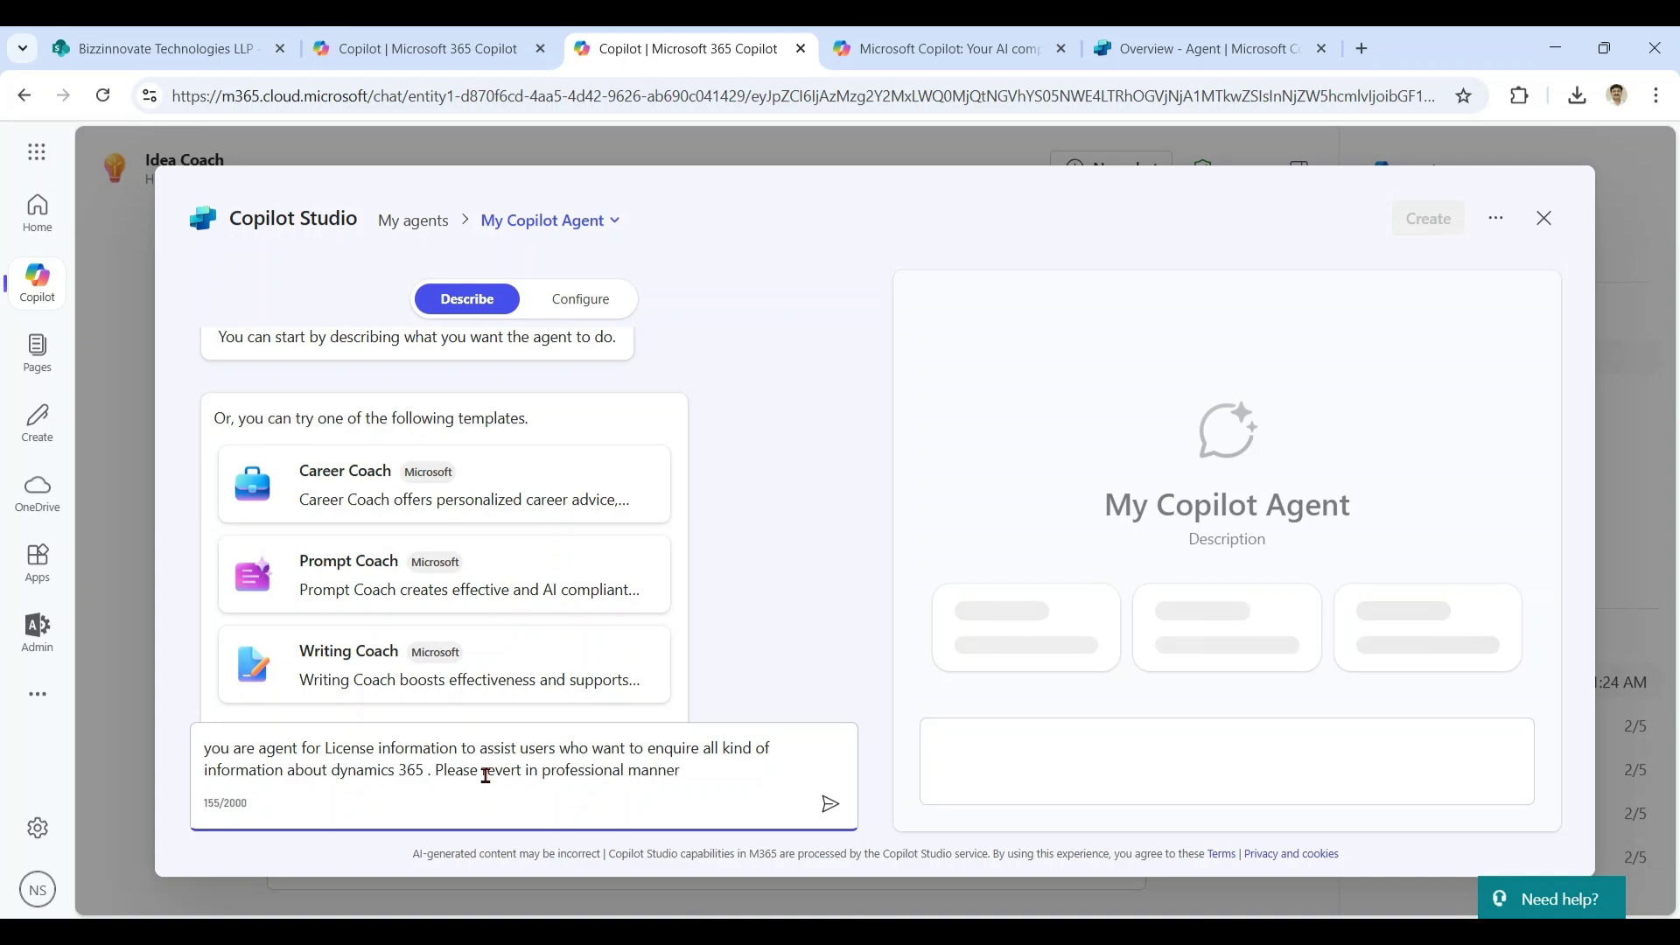
click(831, 805)
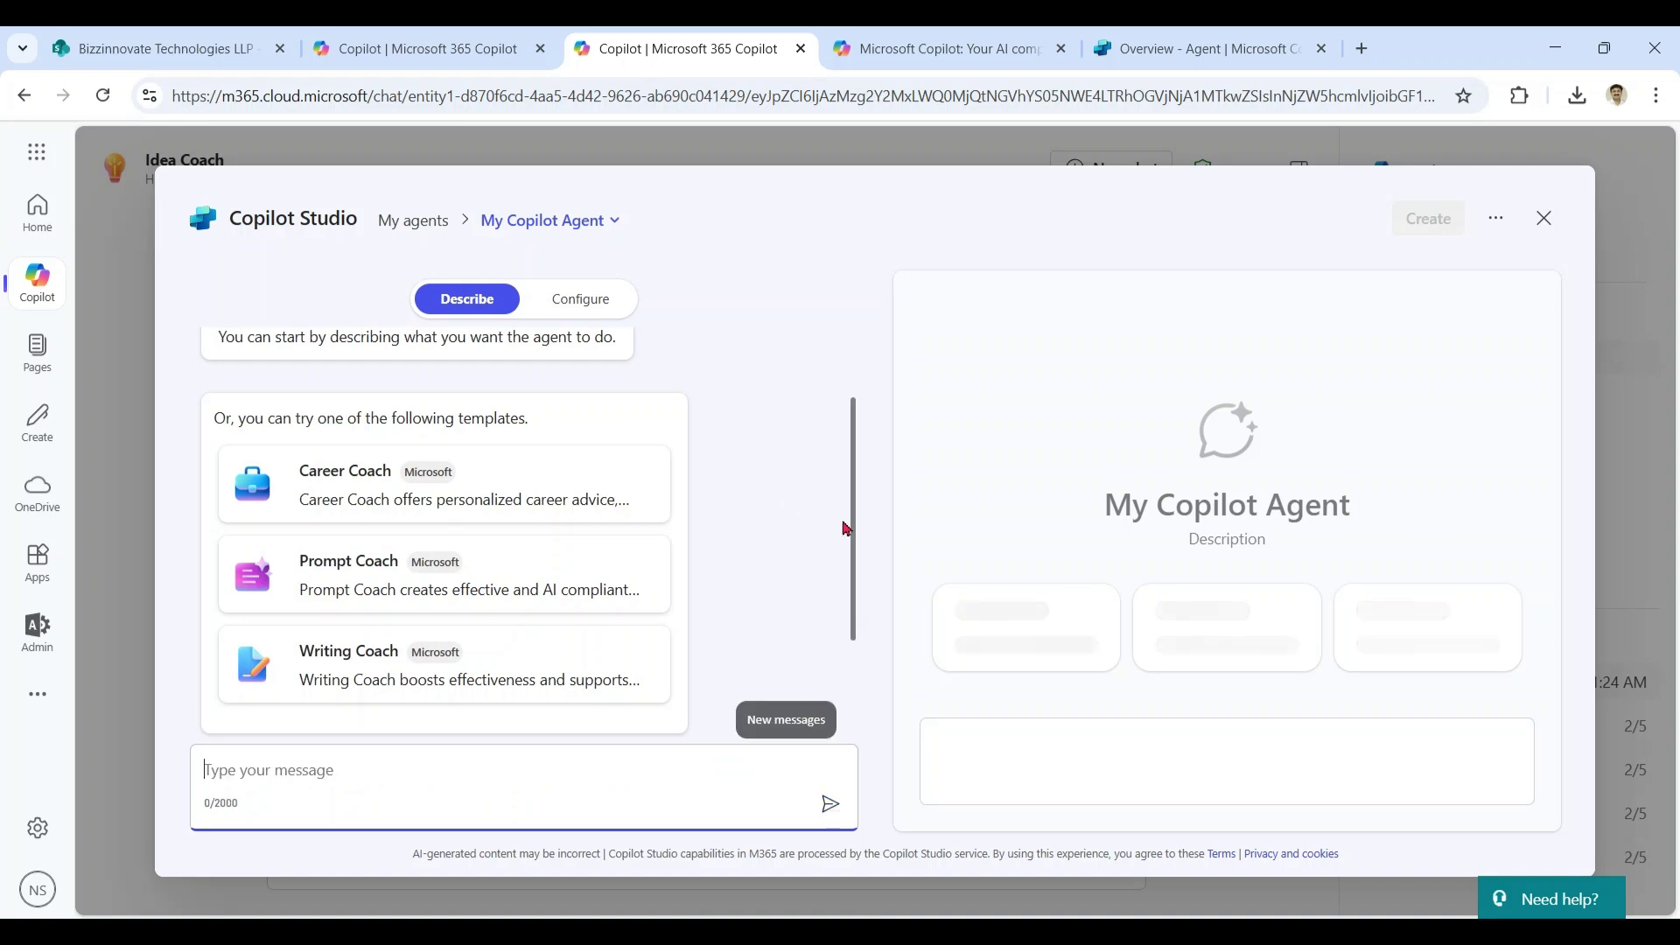
drag(855, 530, 860, 654)
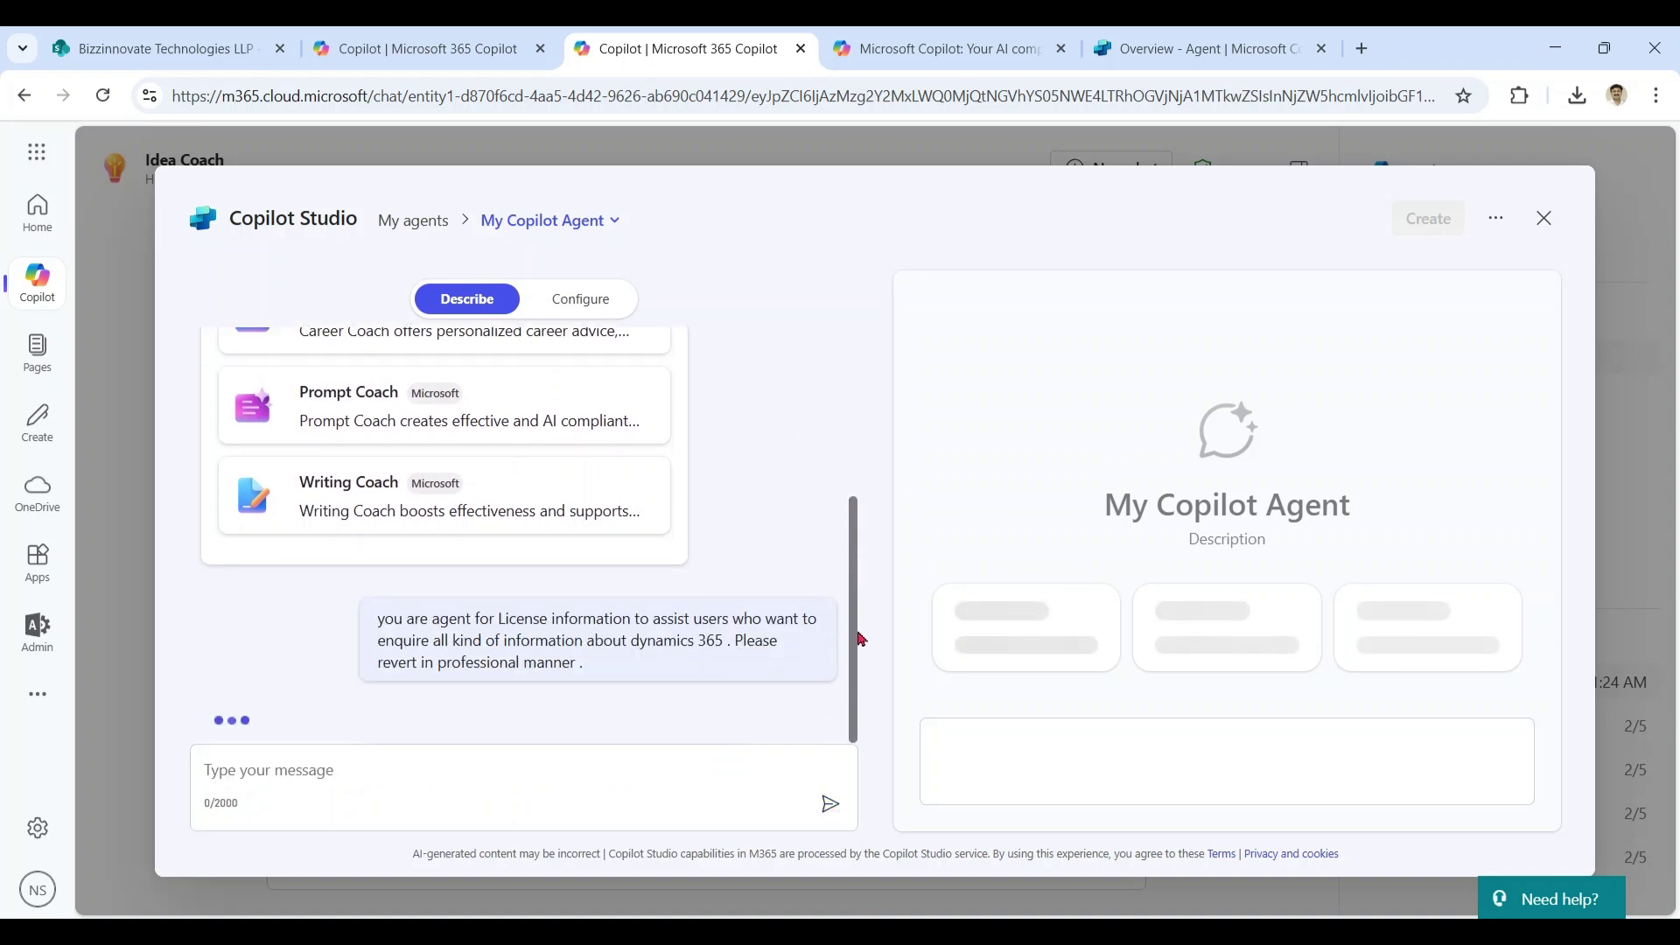
click(470, 775)
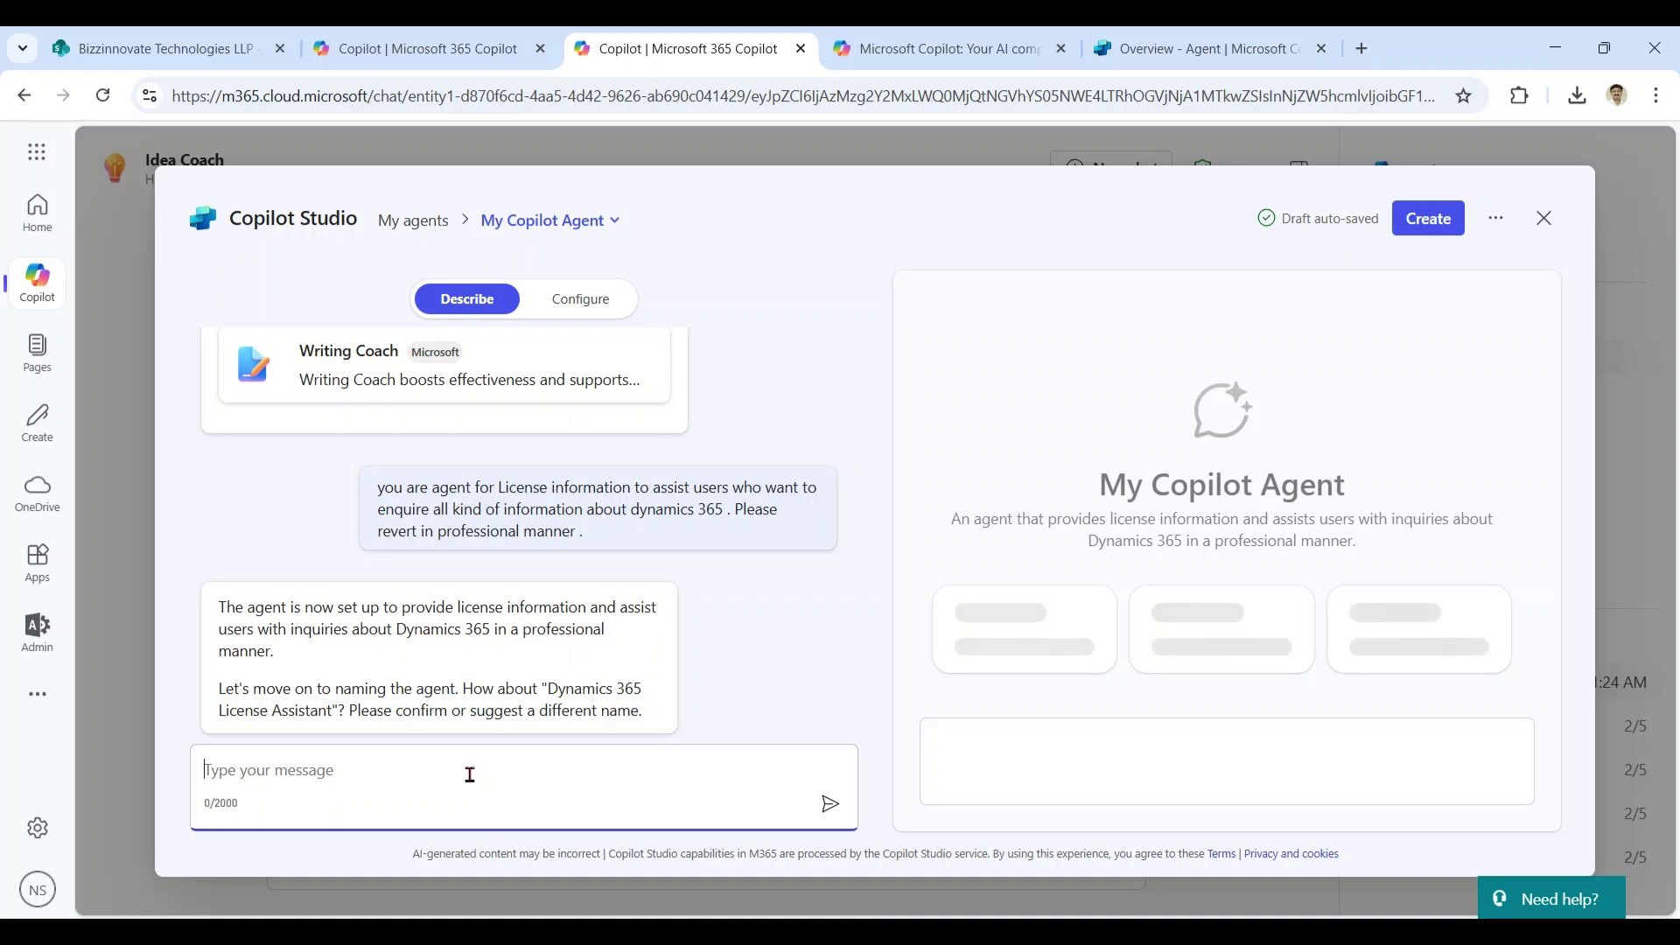
Reply 'Ok' to accept the name Dynamics 365 License Assistant
text(Ok)
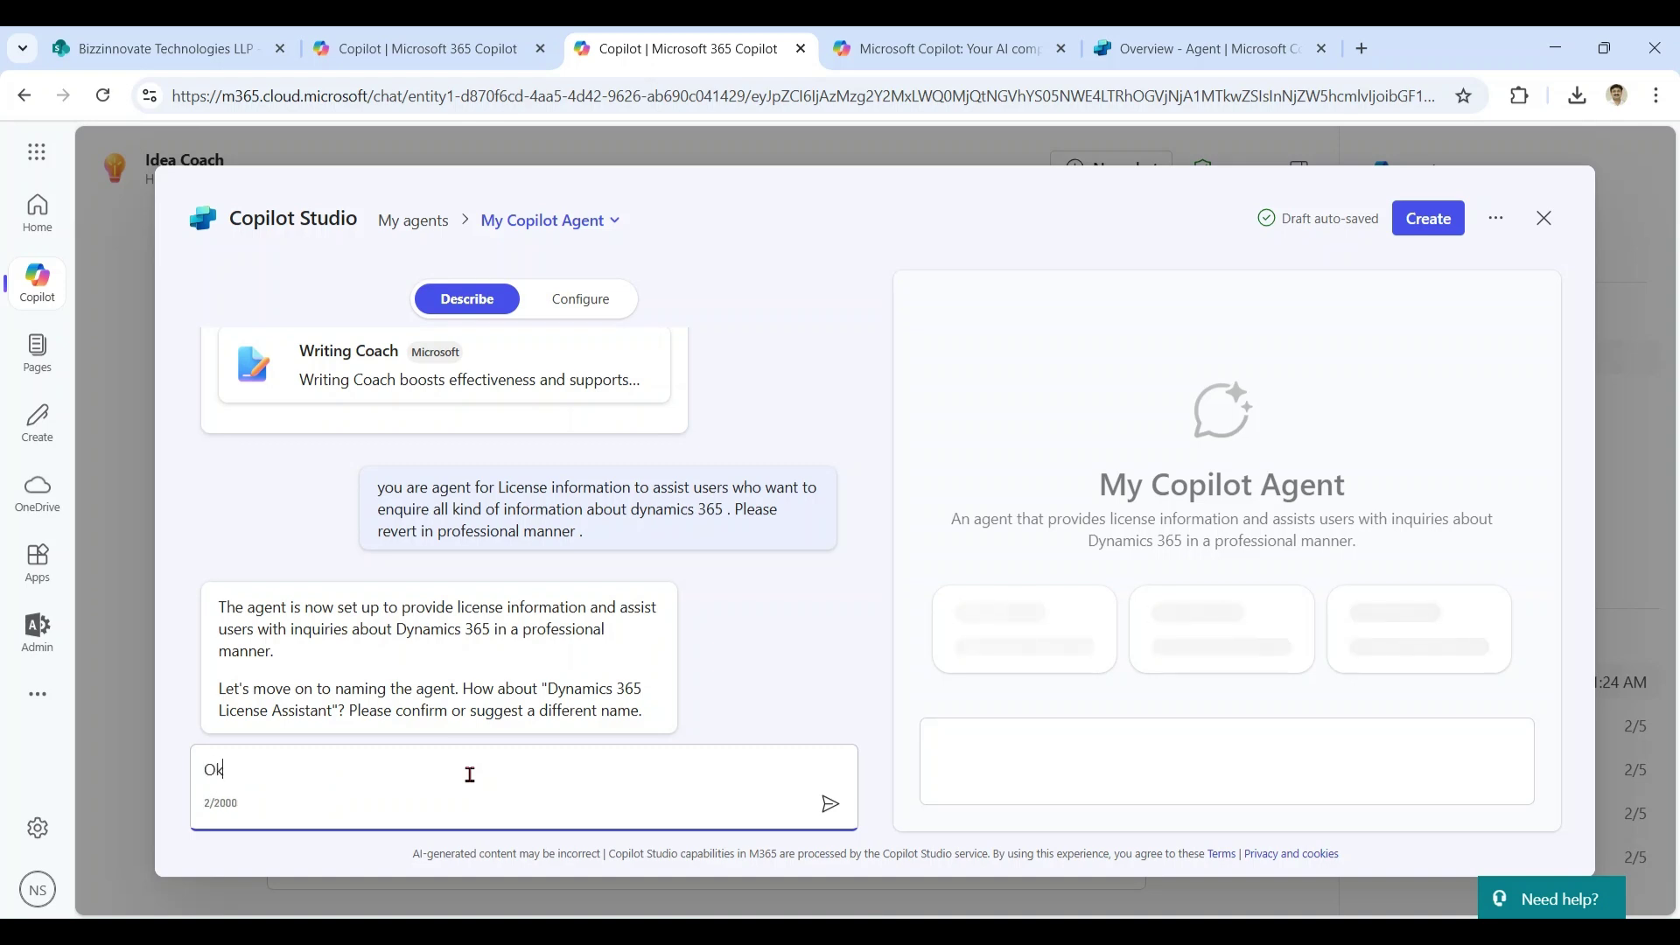
key(Return)
scroll(1523, 534, up, 3)
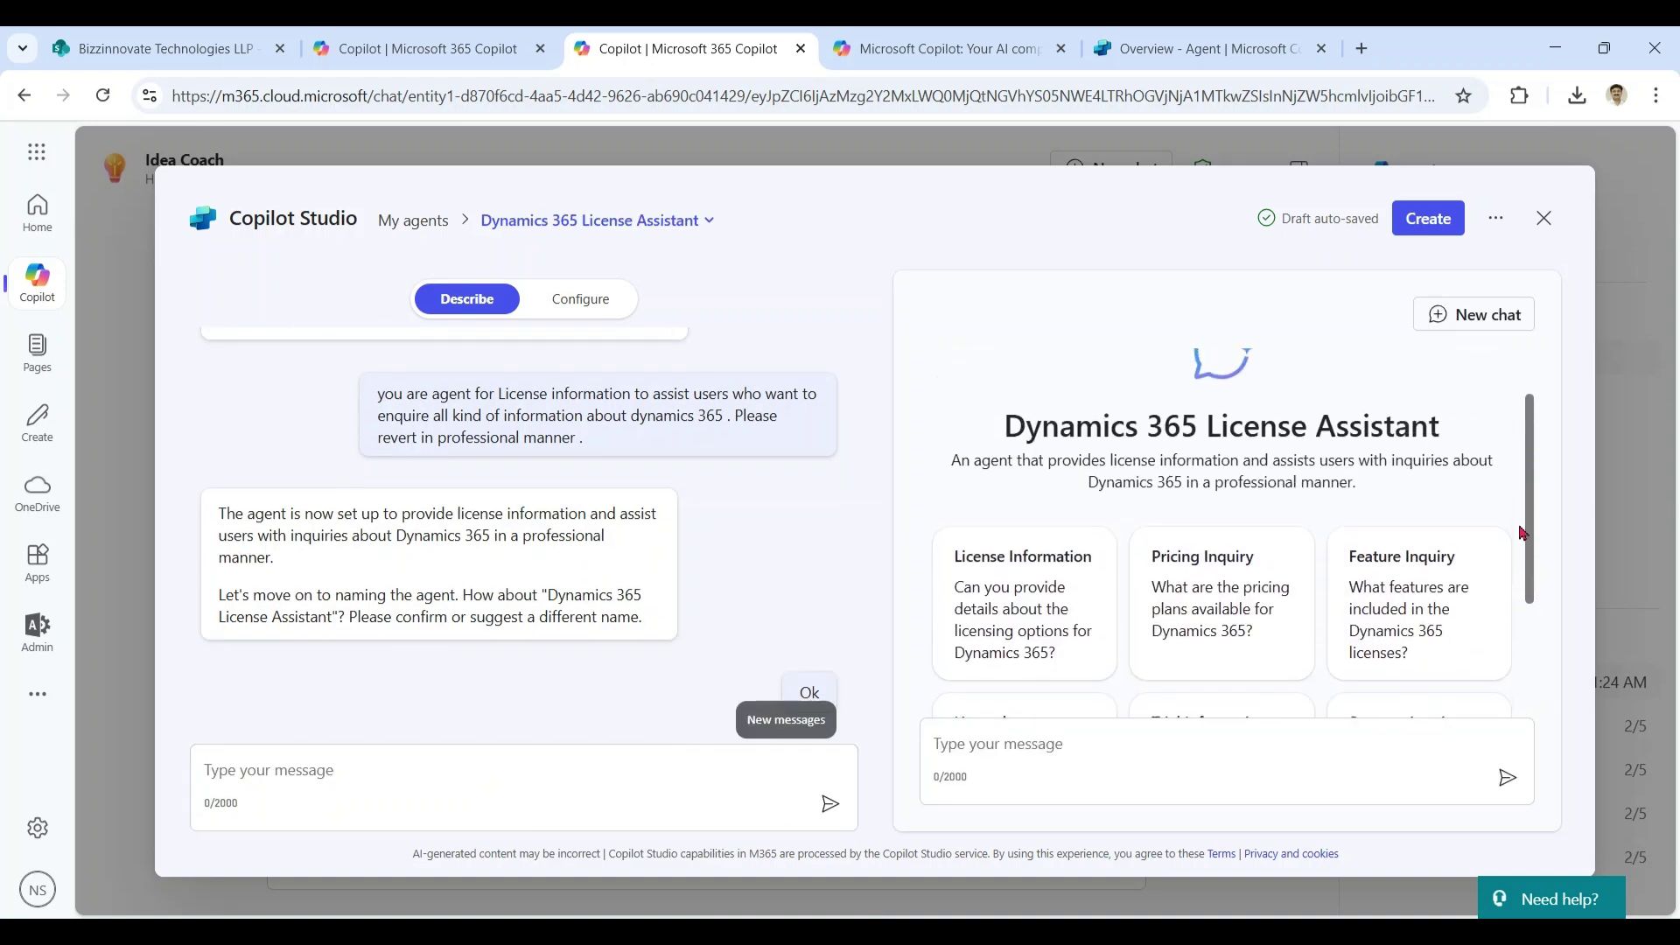
scroll(1523, 532, up, 1)
scroll(1523, 529, up, 1)
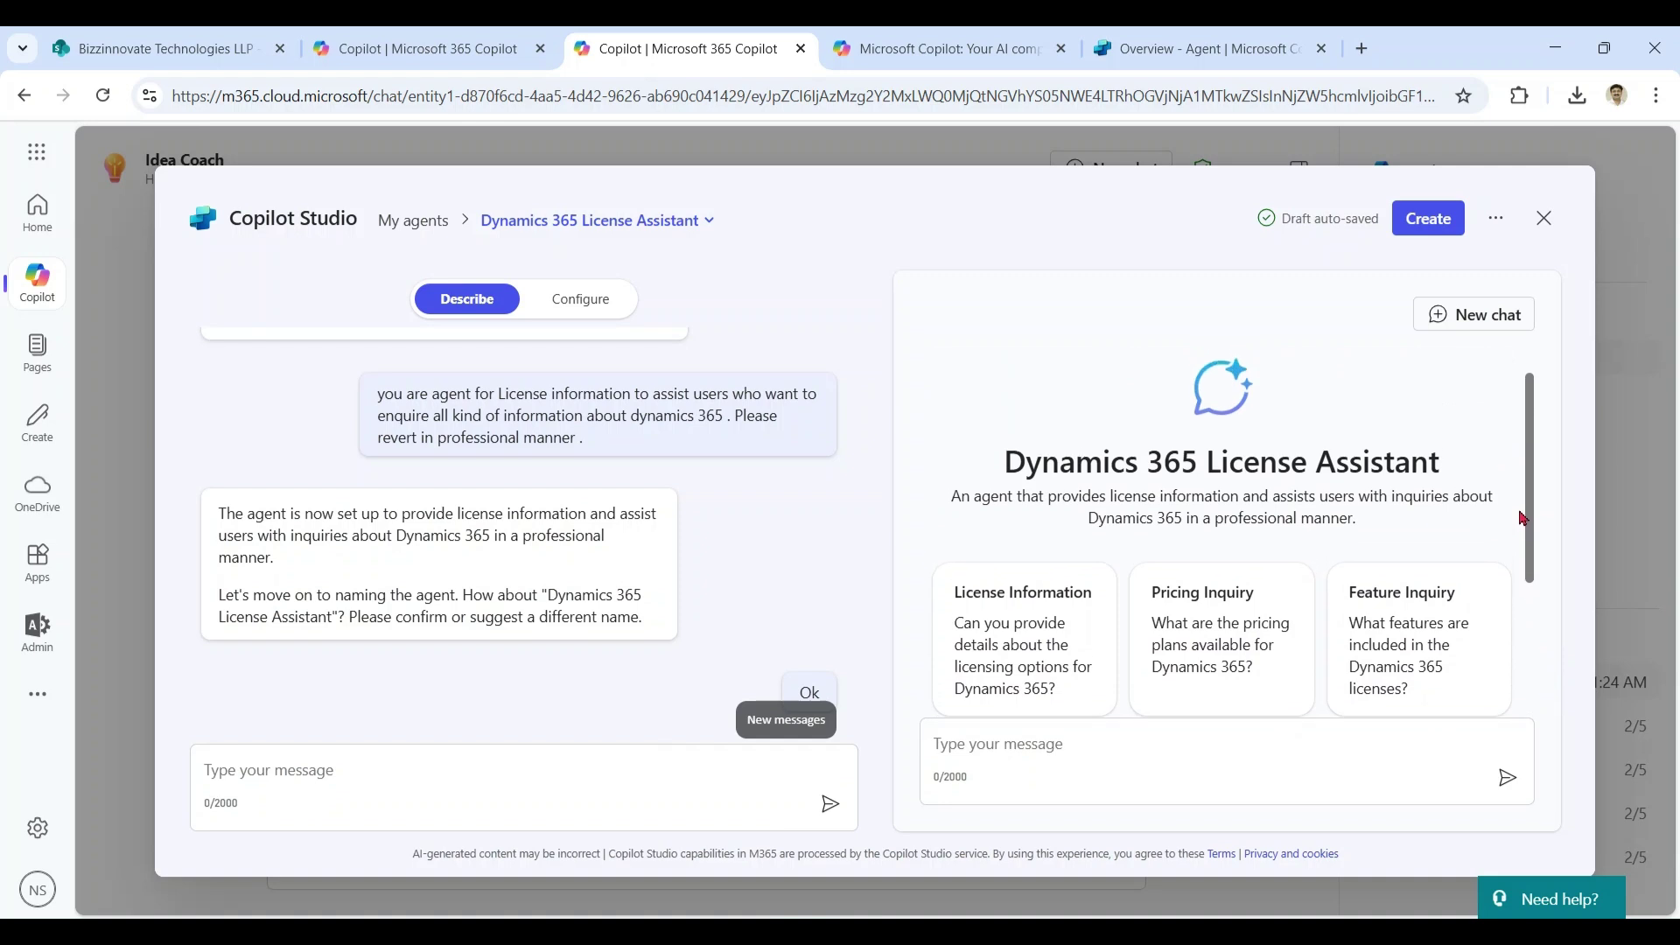
drag(1523, 518, 1522, 649)
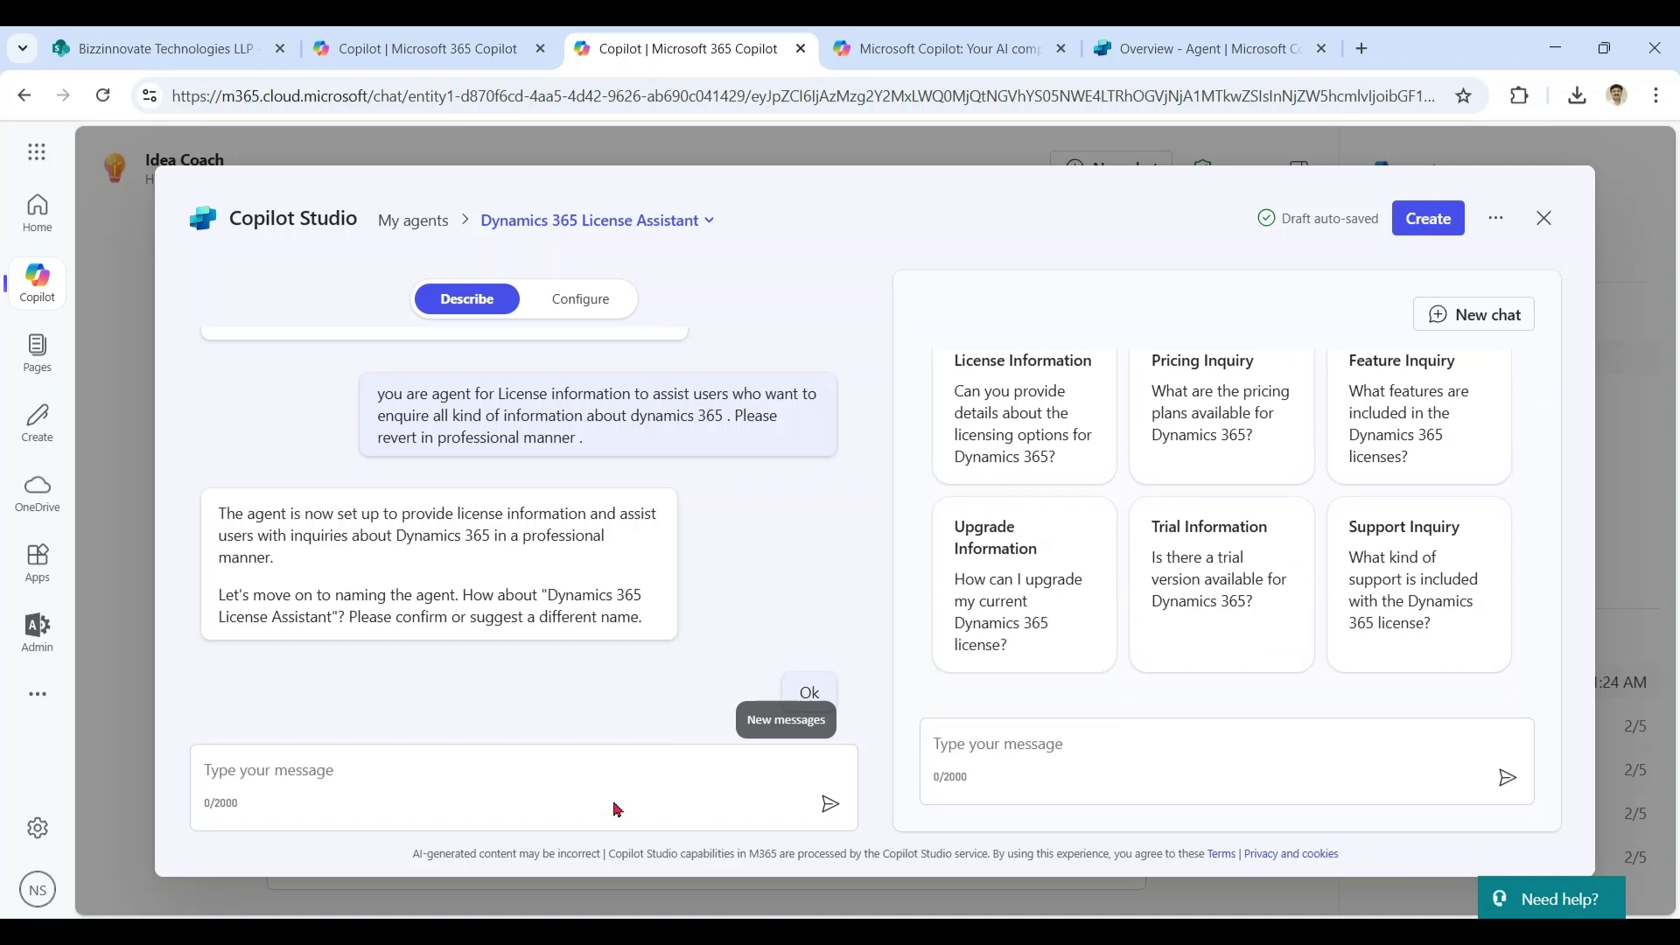
scroll(853, 705, down, 2)
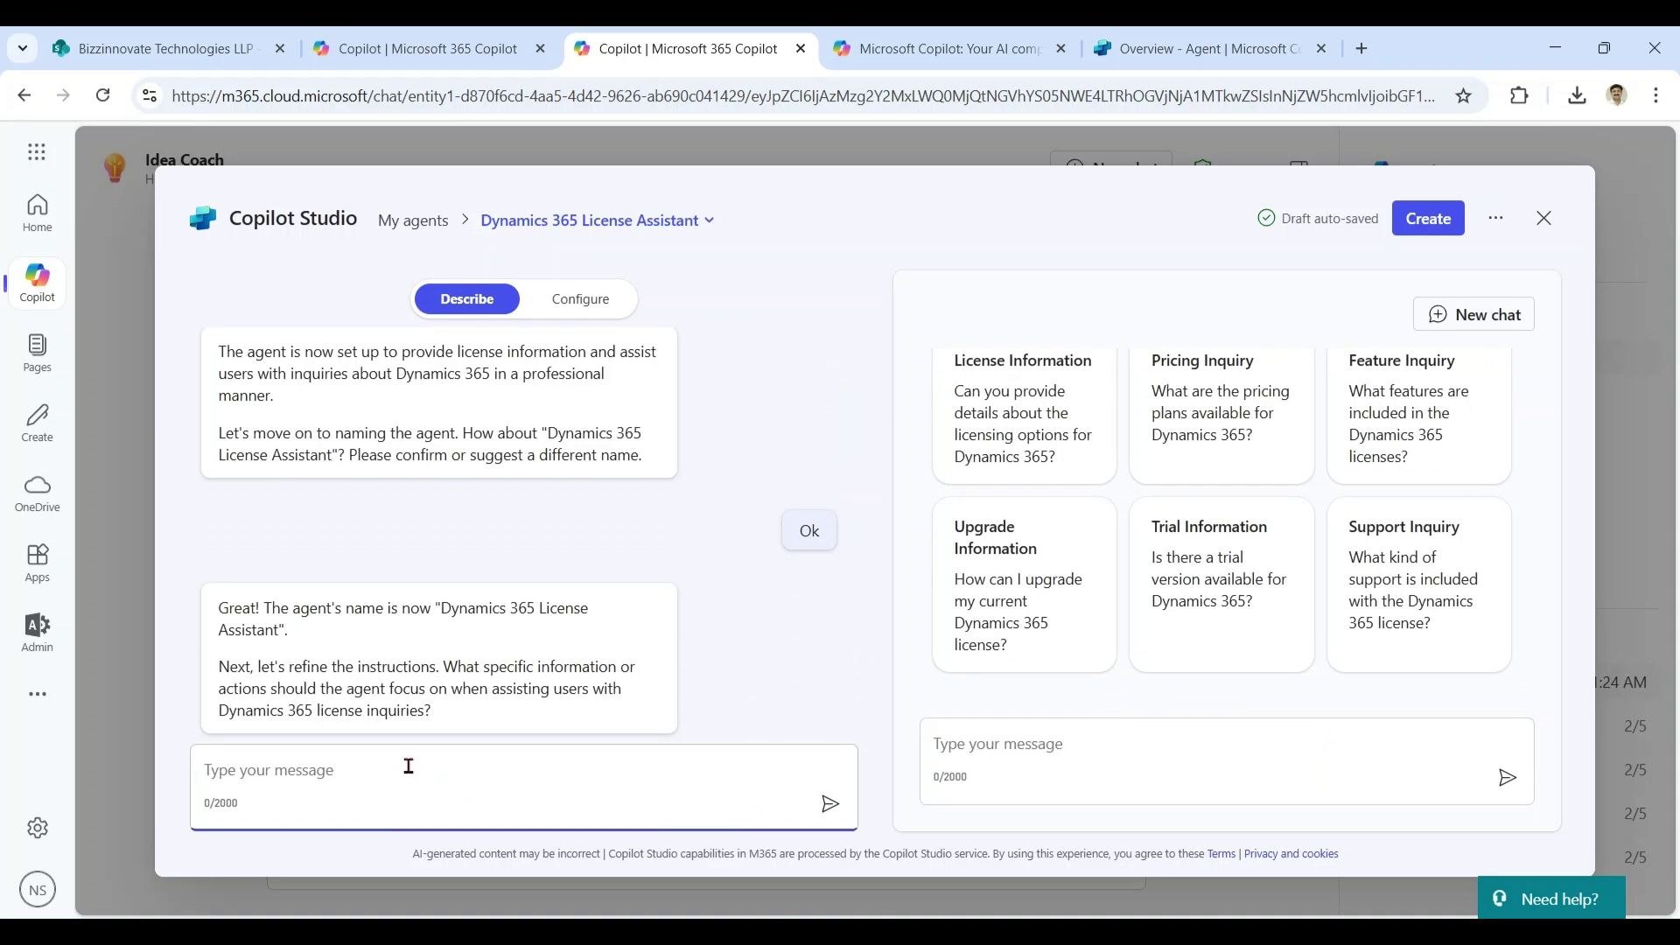
Instruct the agent to be polite, greet with hello, and avoid non-Microsoft vendors
text(Be Polite and greet pe)
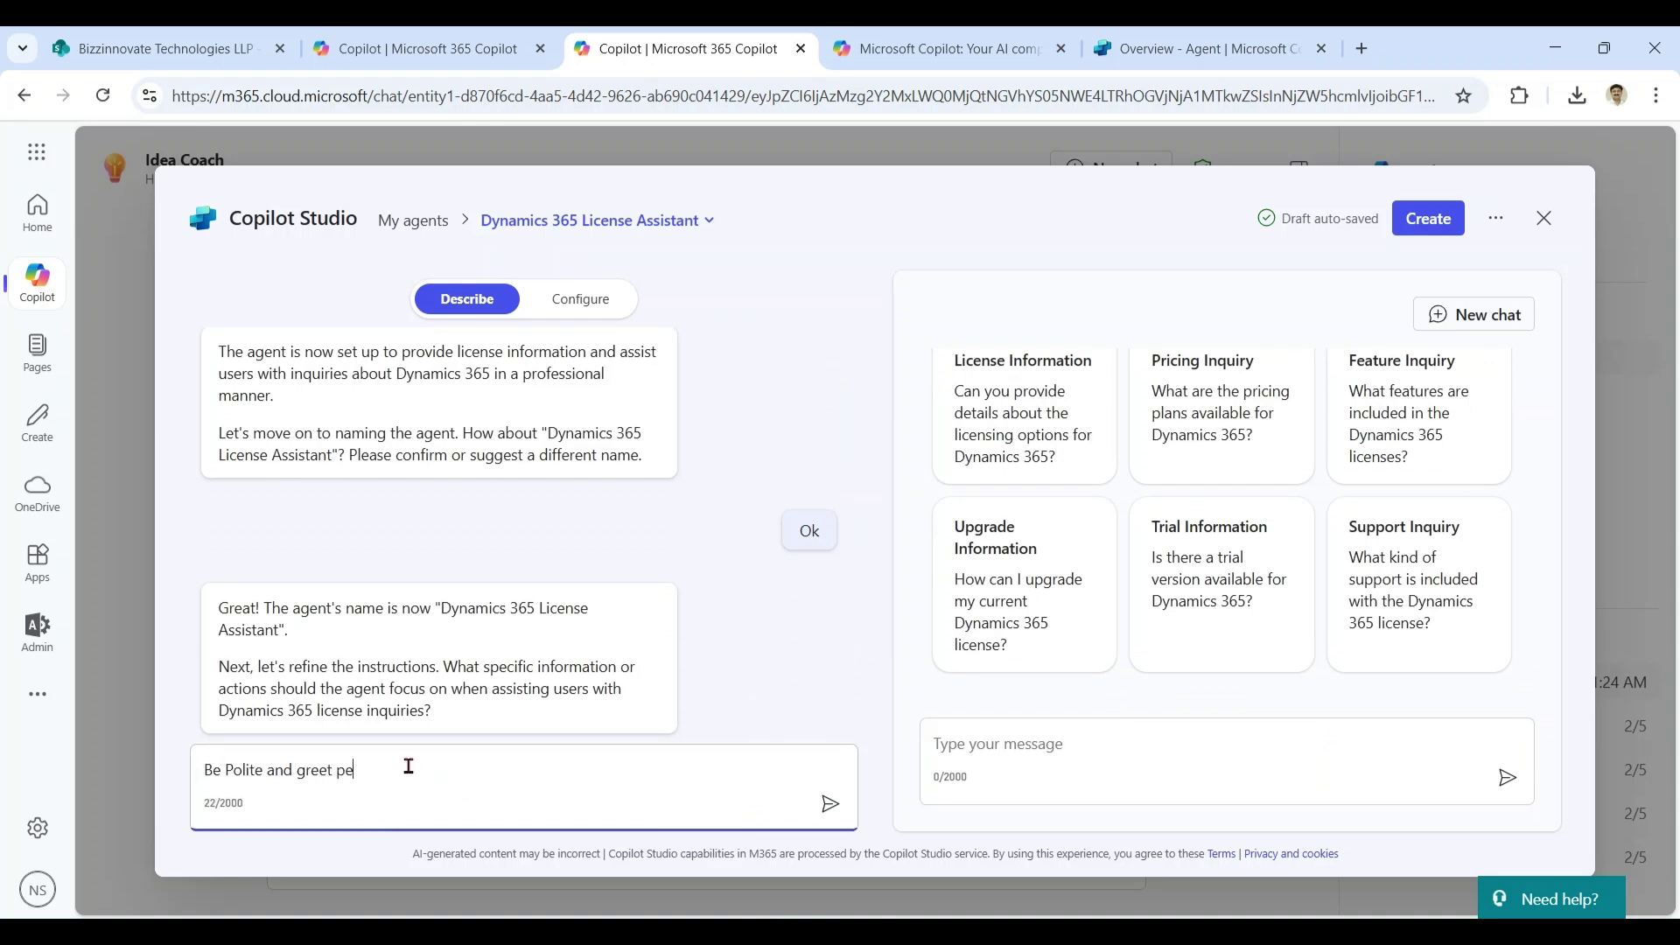
text(ople with hello)
key(Return)
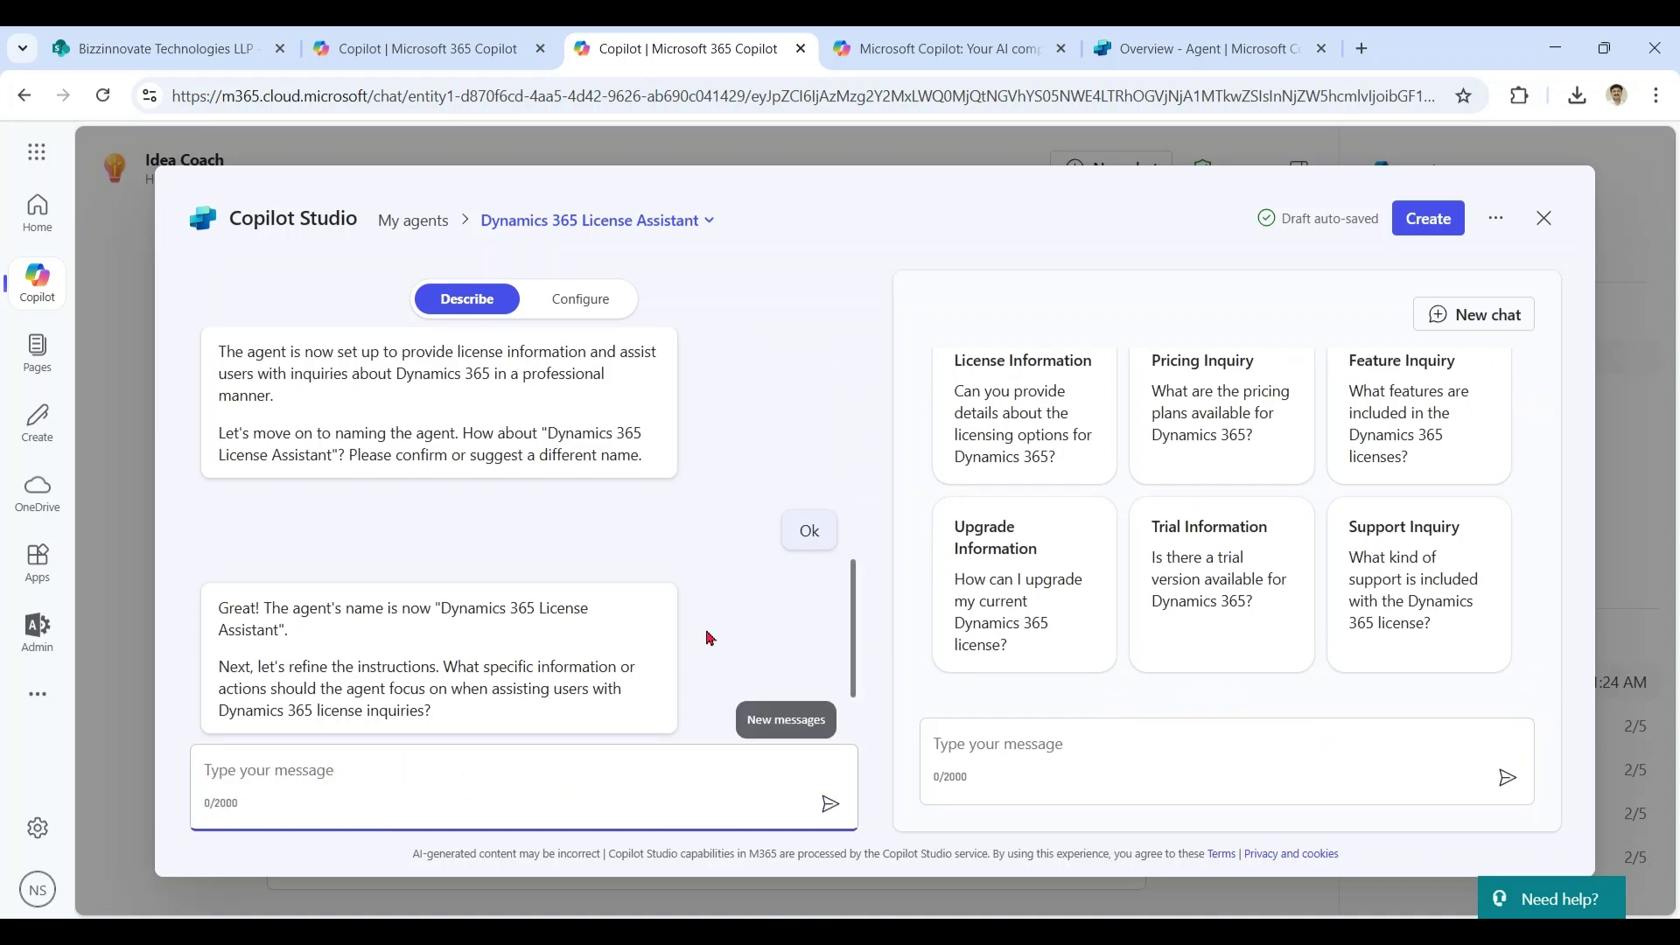
click(604, 771)
text(Avoid talk)
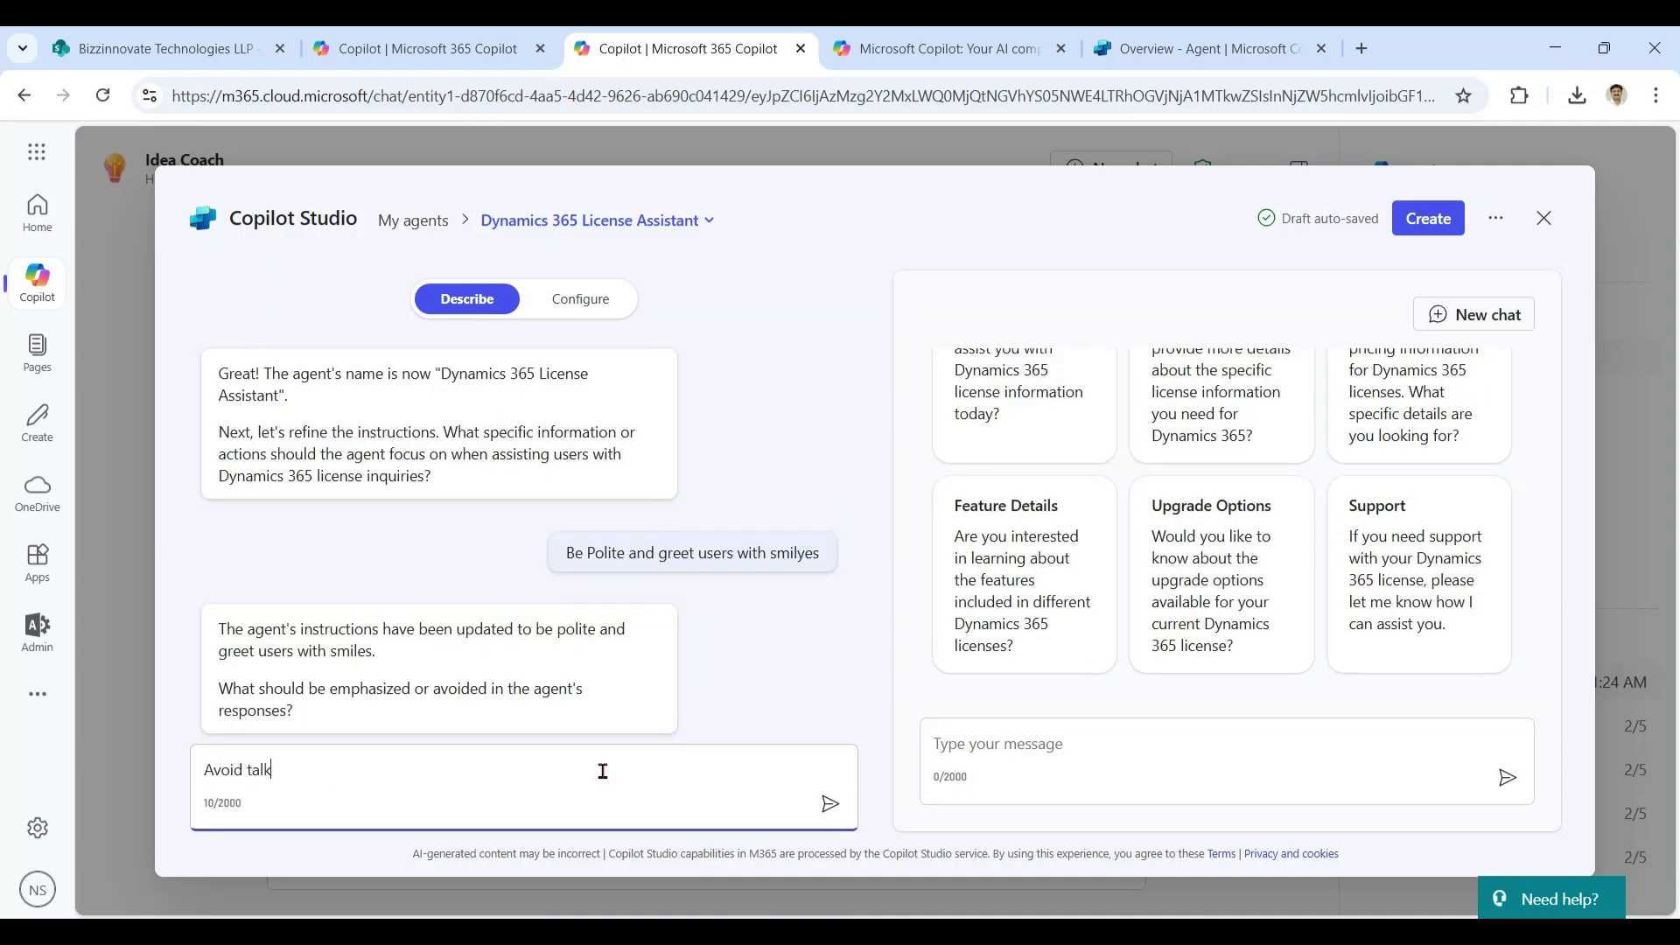
text(ing about Other Vendors apart f)
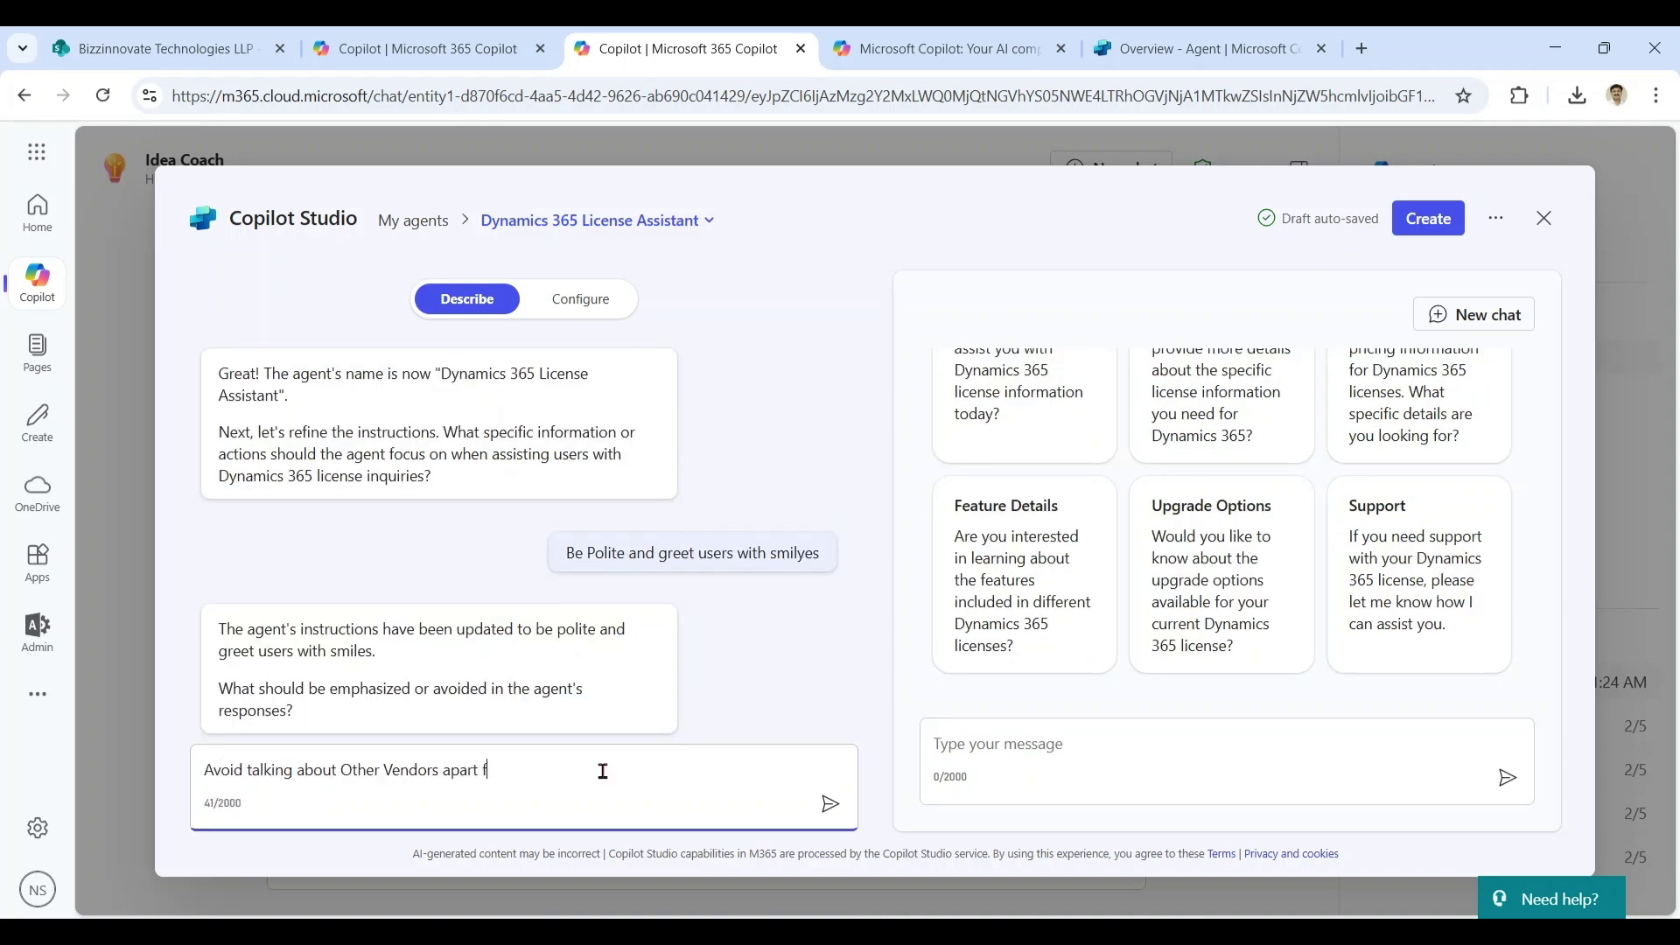
text(rom Microsoft)
click(818, 801)
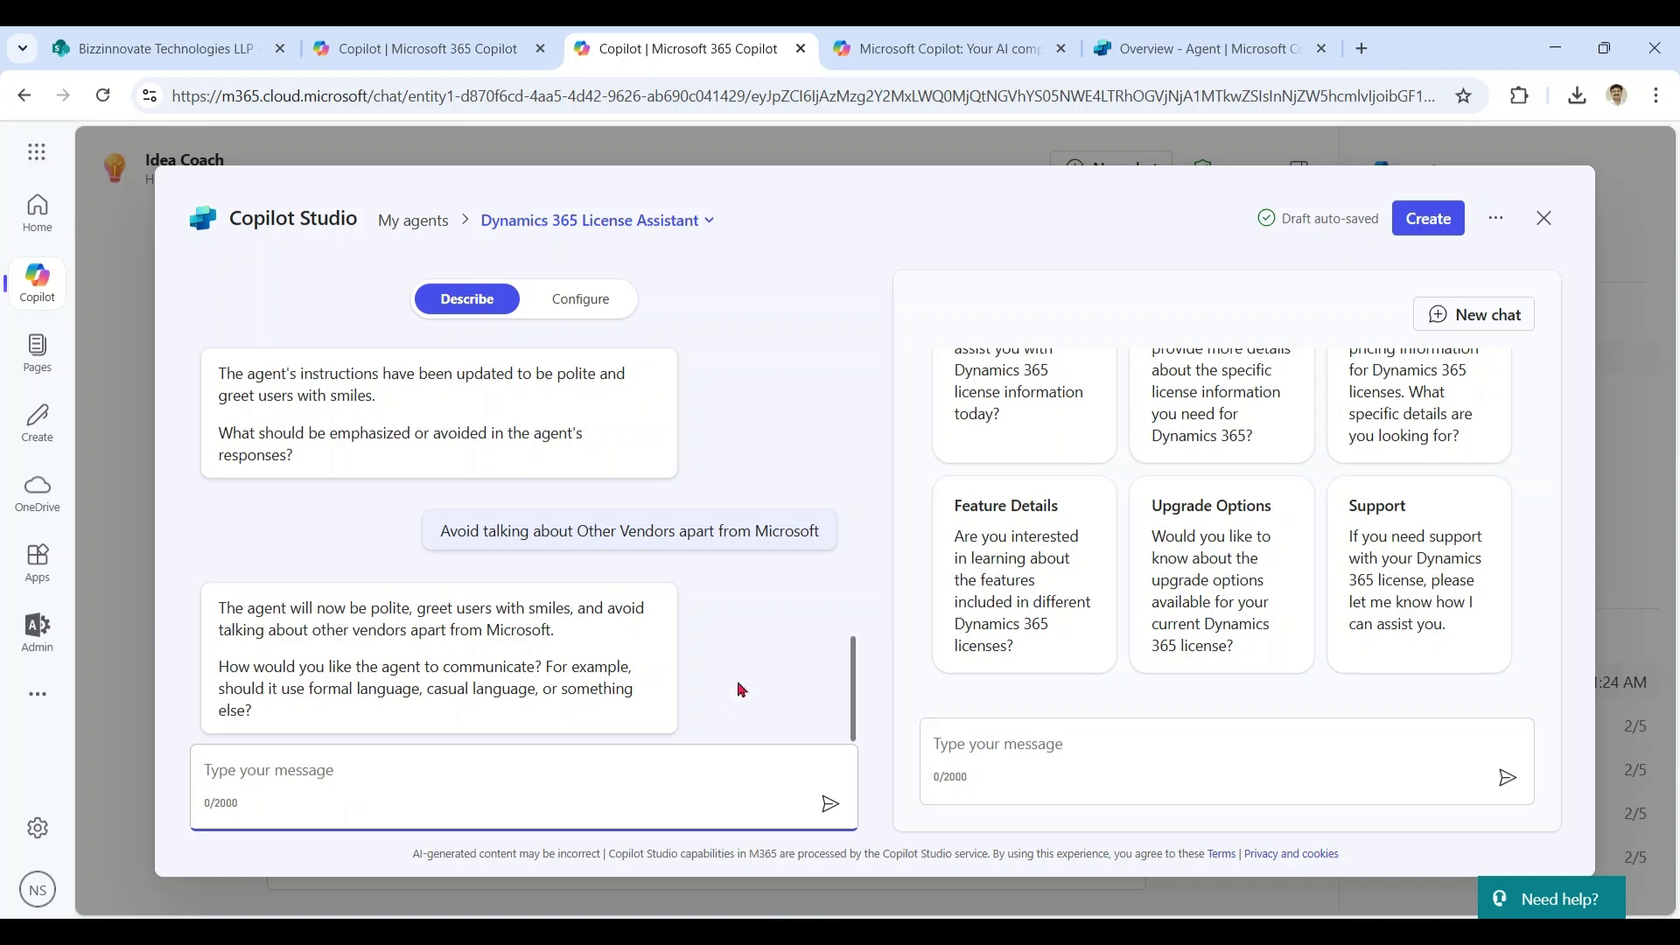
mouse_move(853, 683)
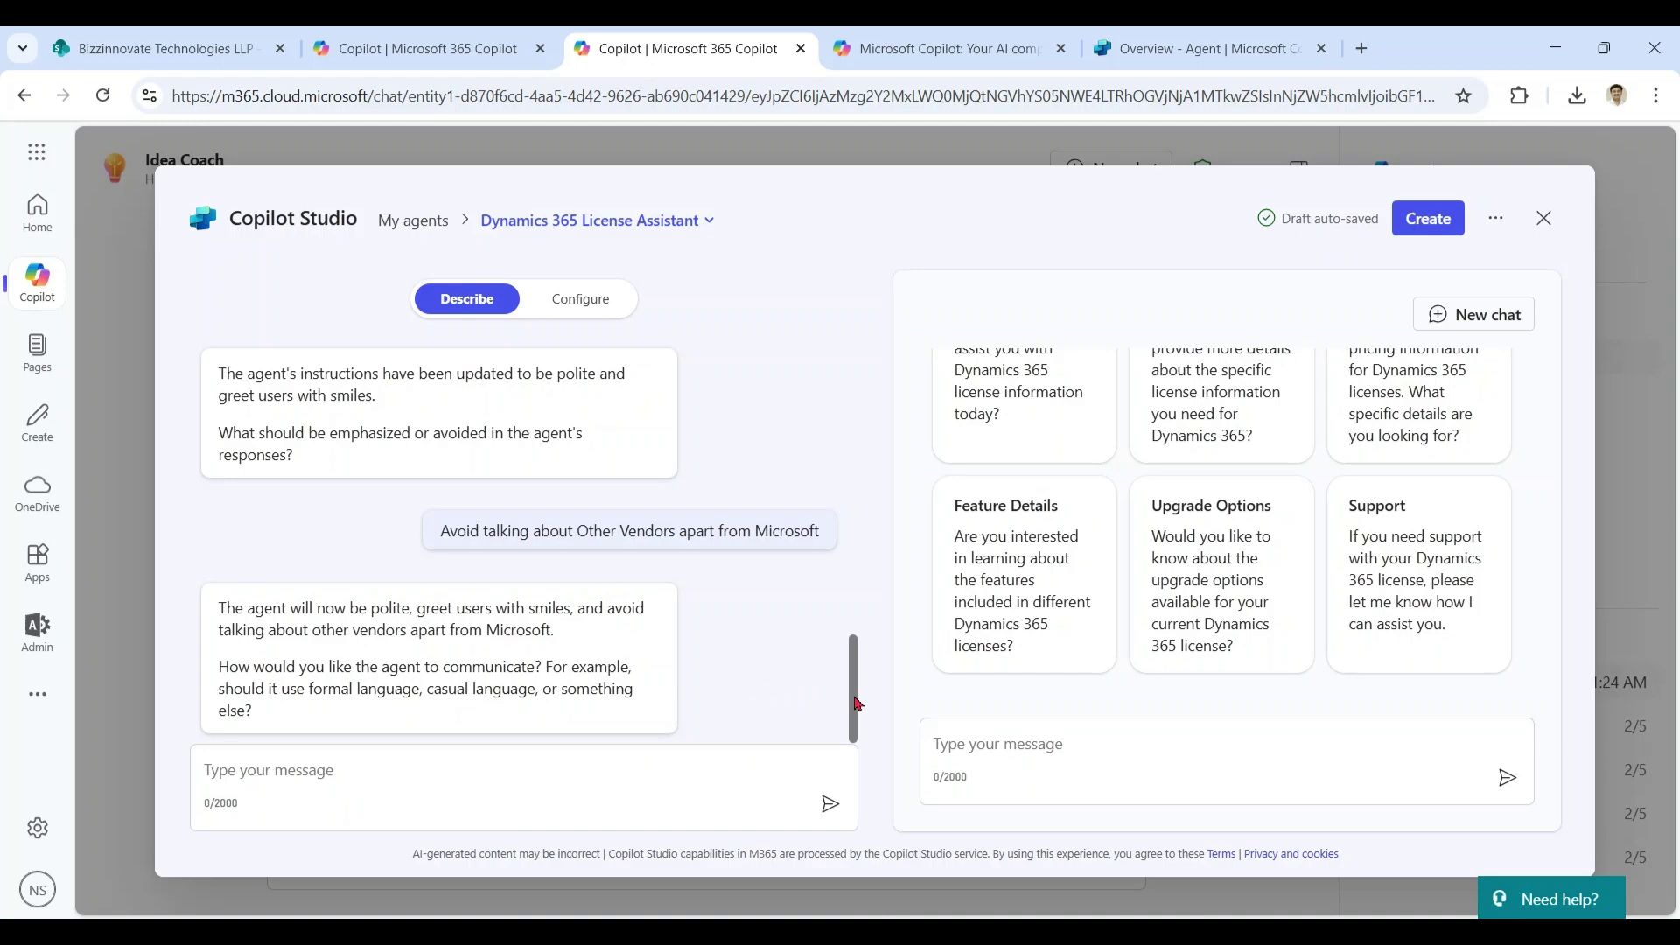
scroll(854, 704, up, 5)
scroll(850, 705, down, 2)
scroll(848, 707, down, 3)
Bring up the Configure form and skim the agent's details
click(581, 306)
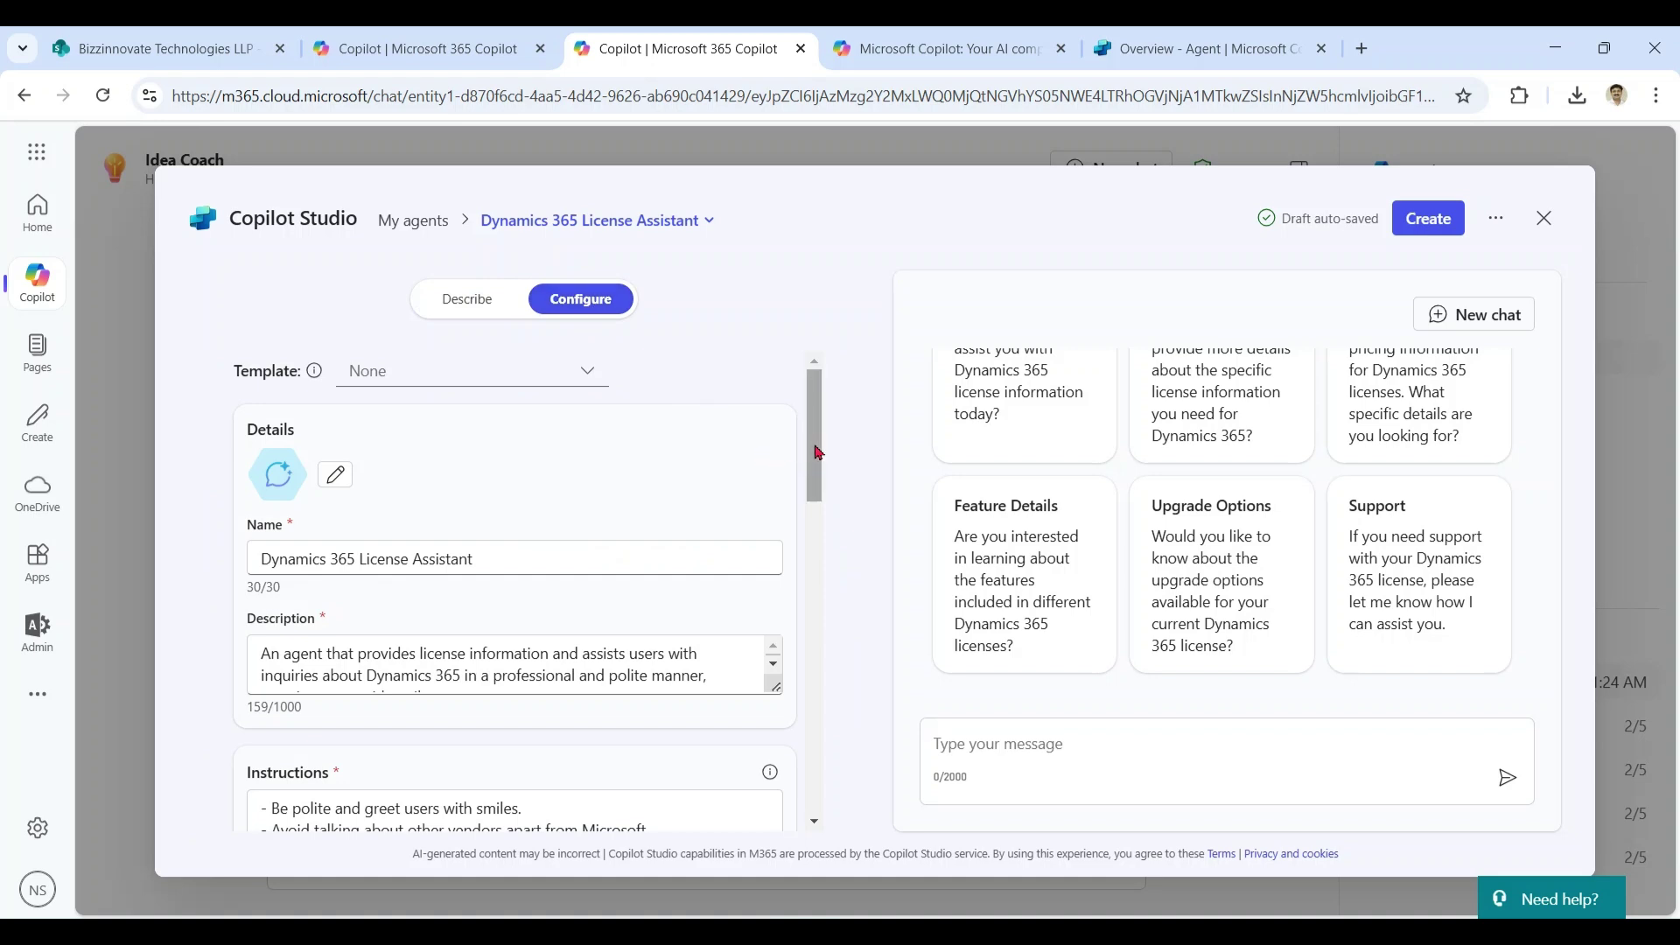
scroll(814, 481, down, 2)
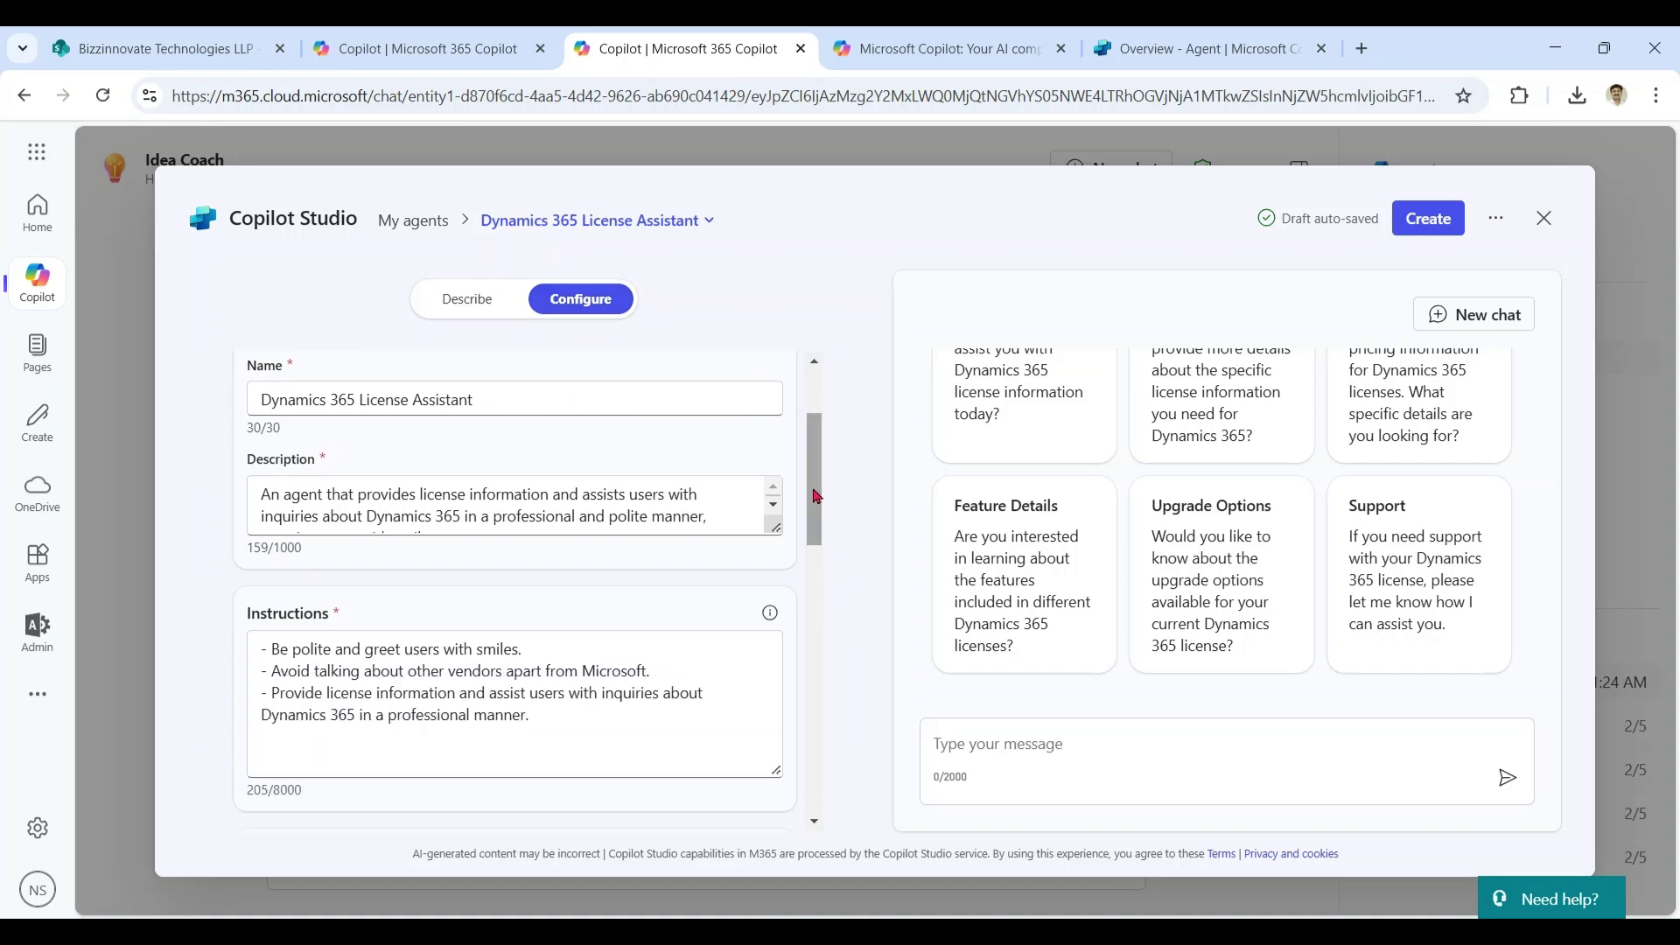
mouse_move(821, 531)
mouse_down()
mouse_move(810, 671)
mouse_move(844, 512)
mouse_up()
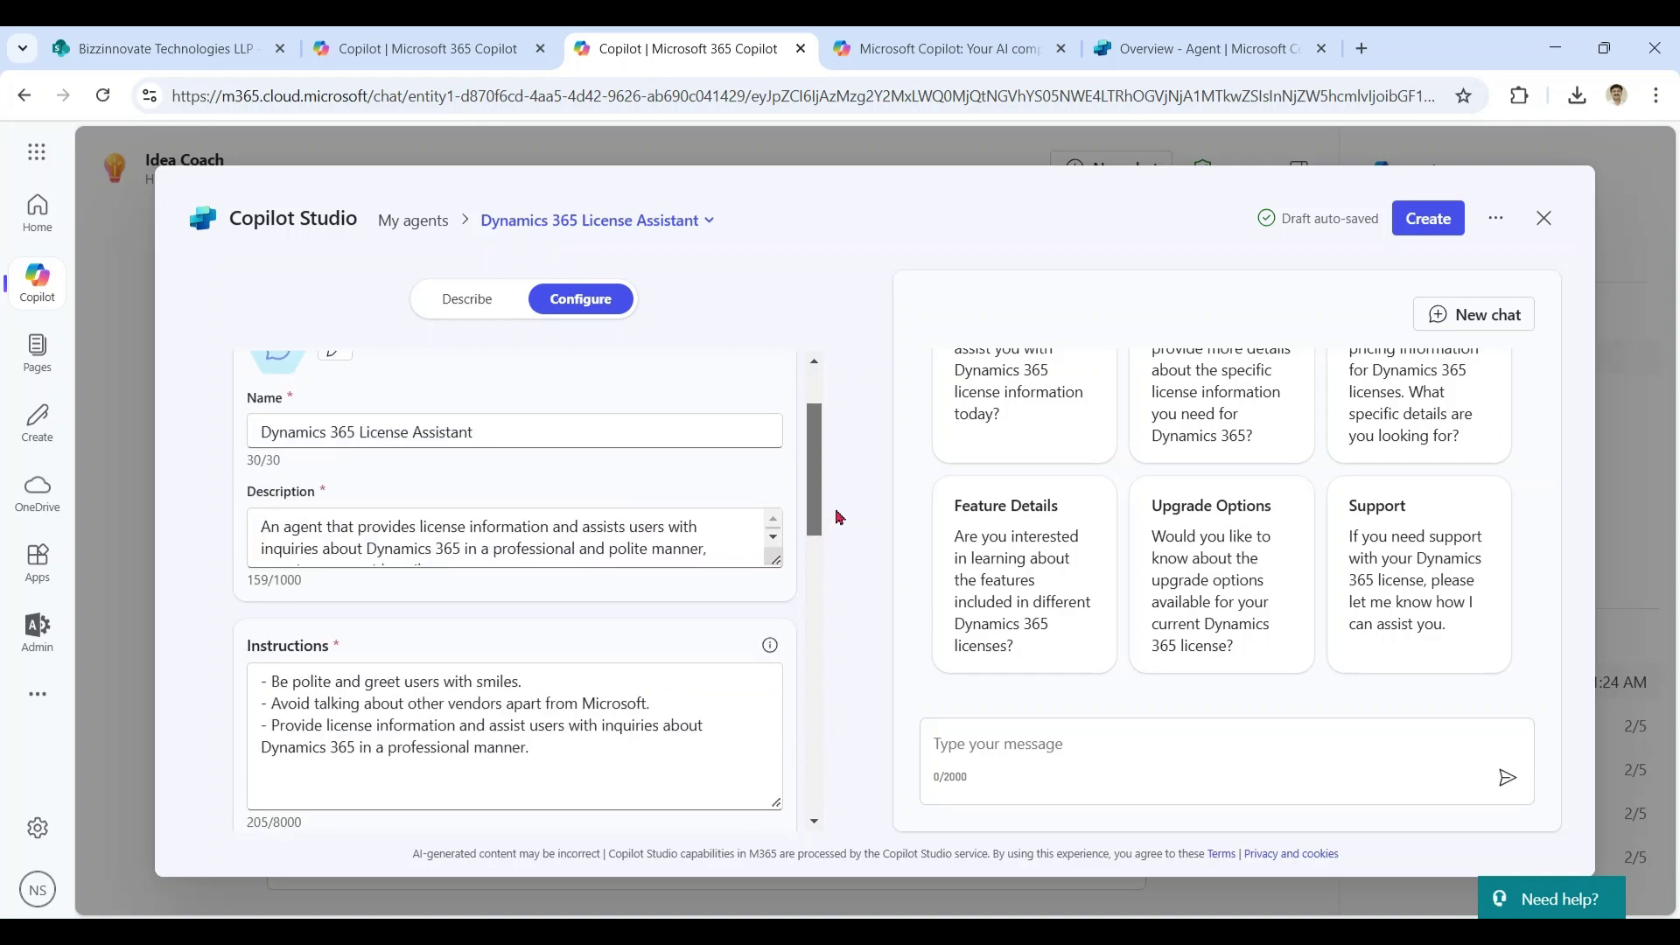
click(567, 308)
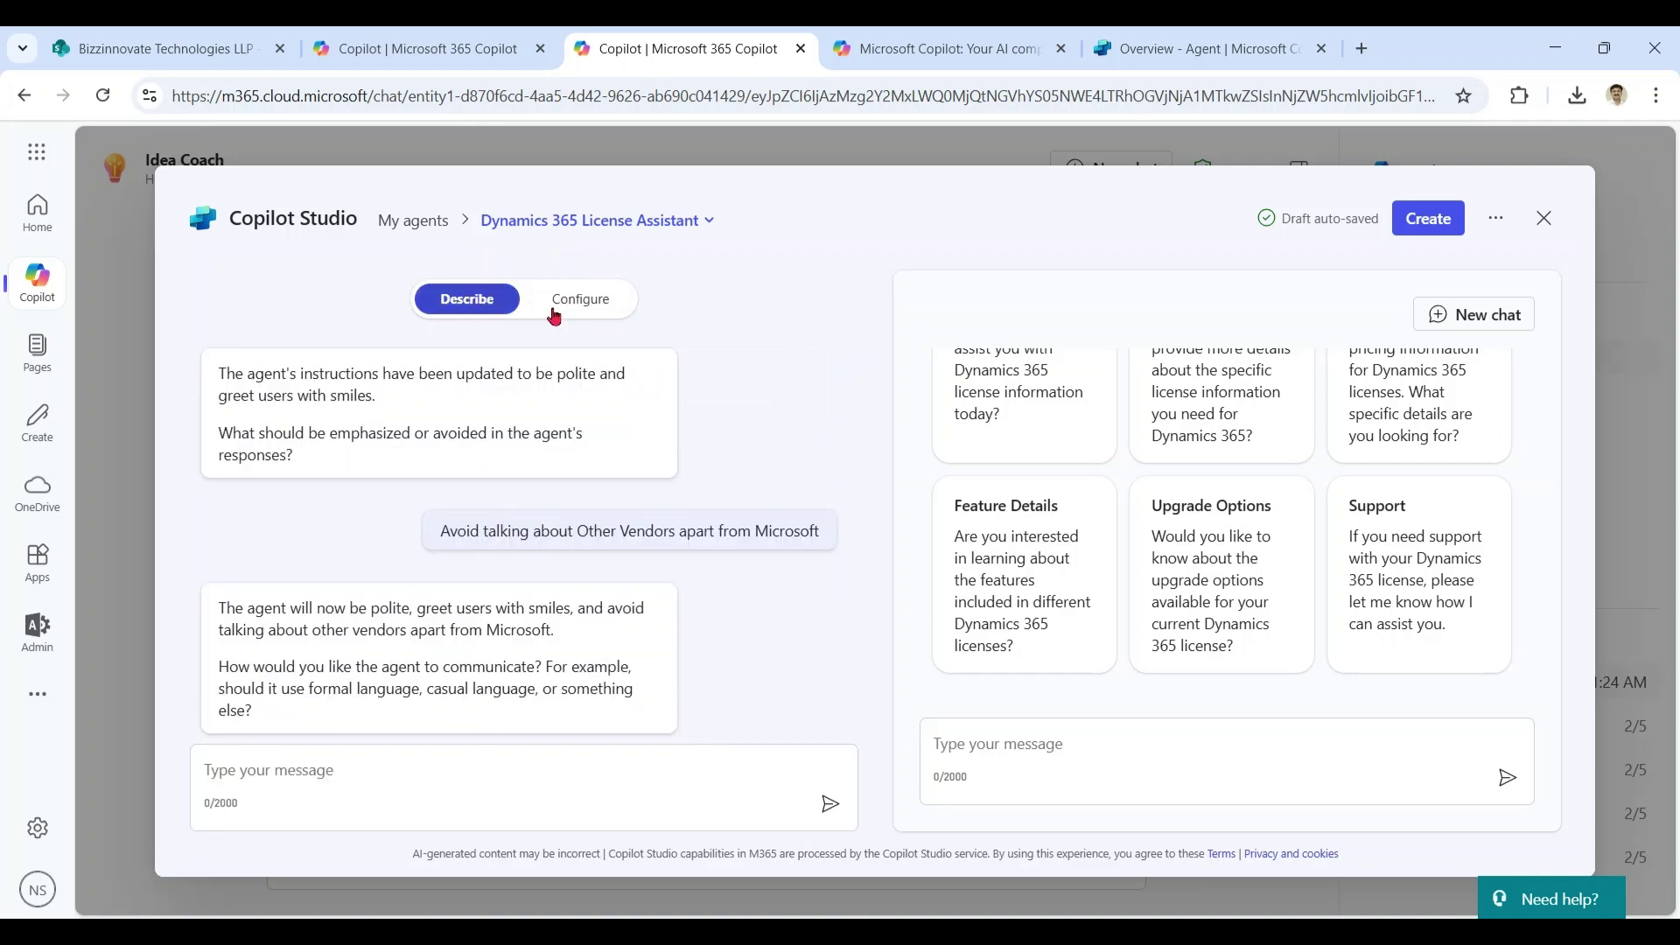
Scroll through the generated description, three instructions and knowledge options in Configure
click(583, 308)
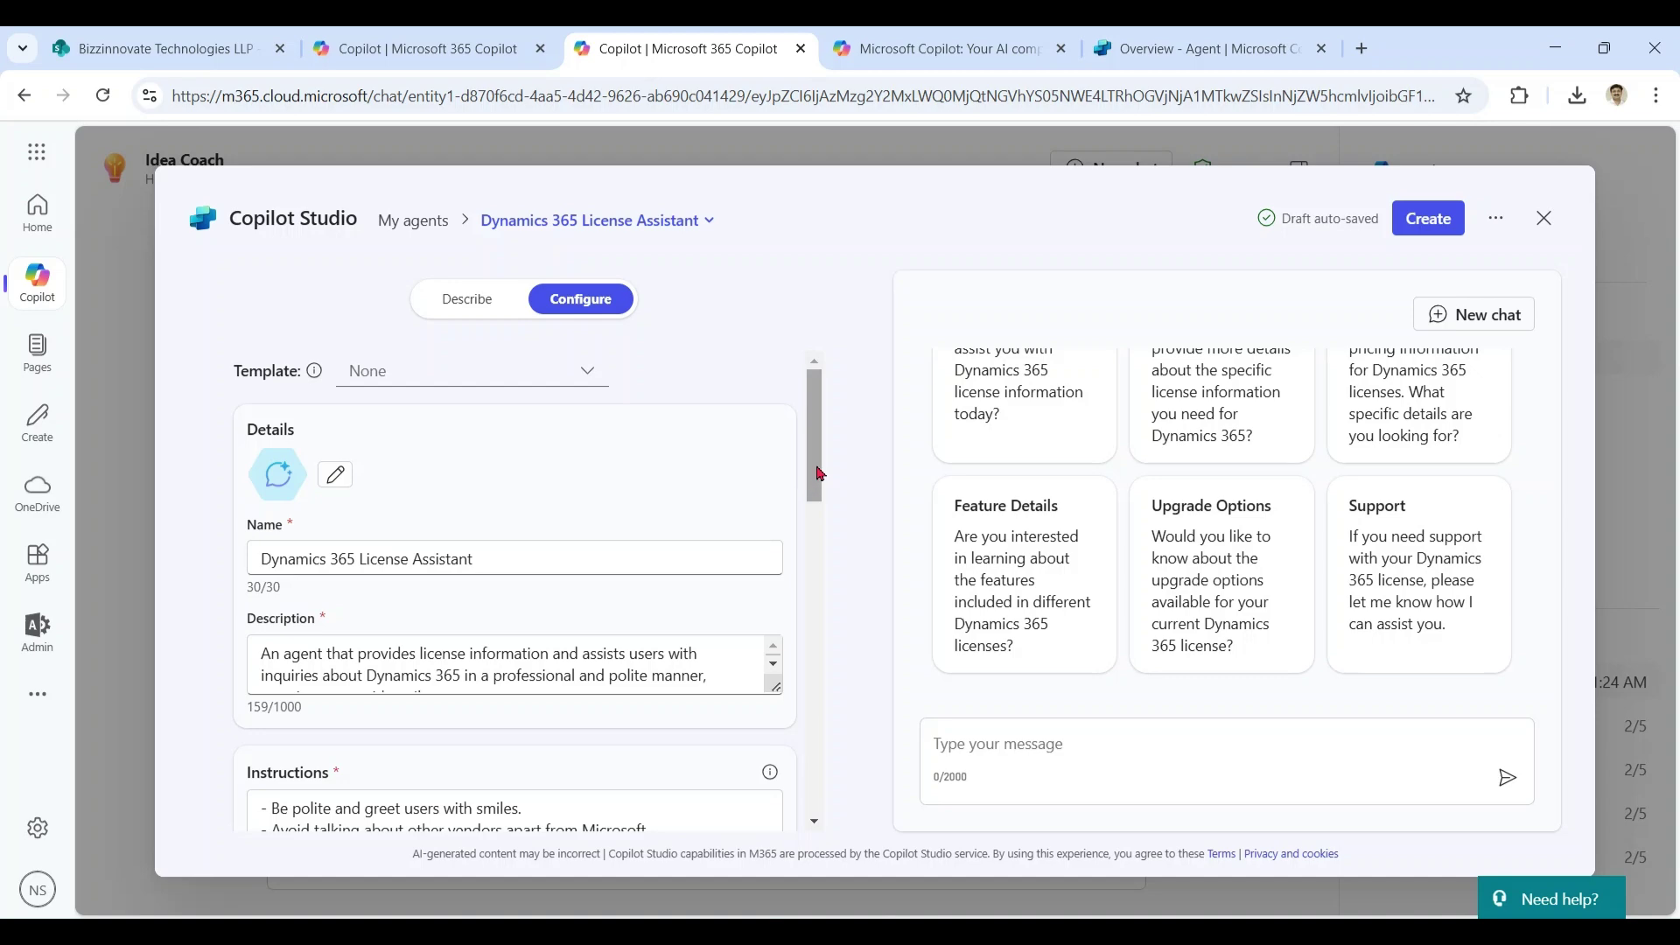
drag(816, 484, 815, 549)
scroll(816, 549, down, 2)
scroll(815, 548, down, 2)
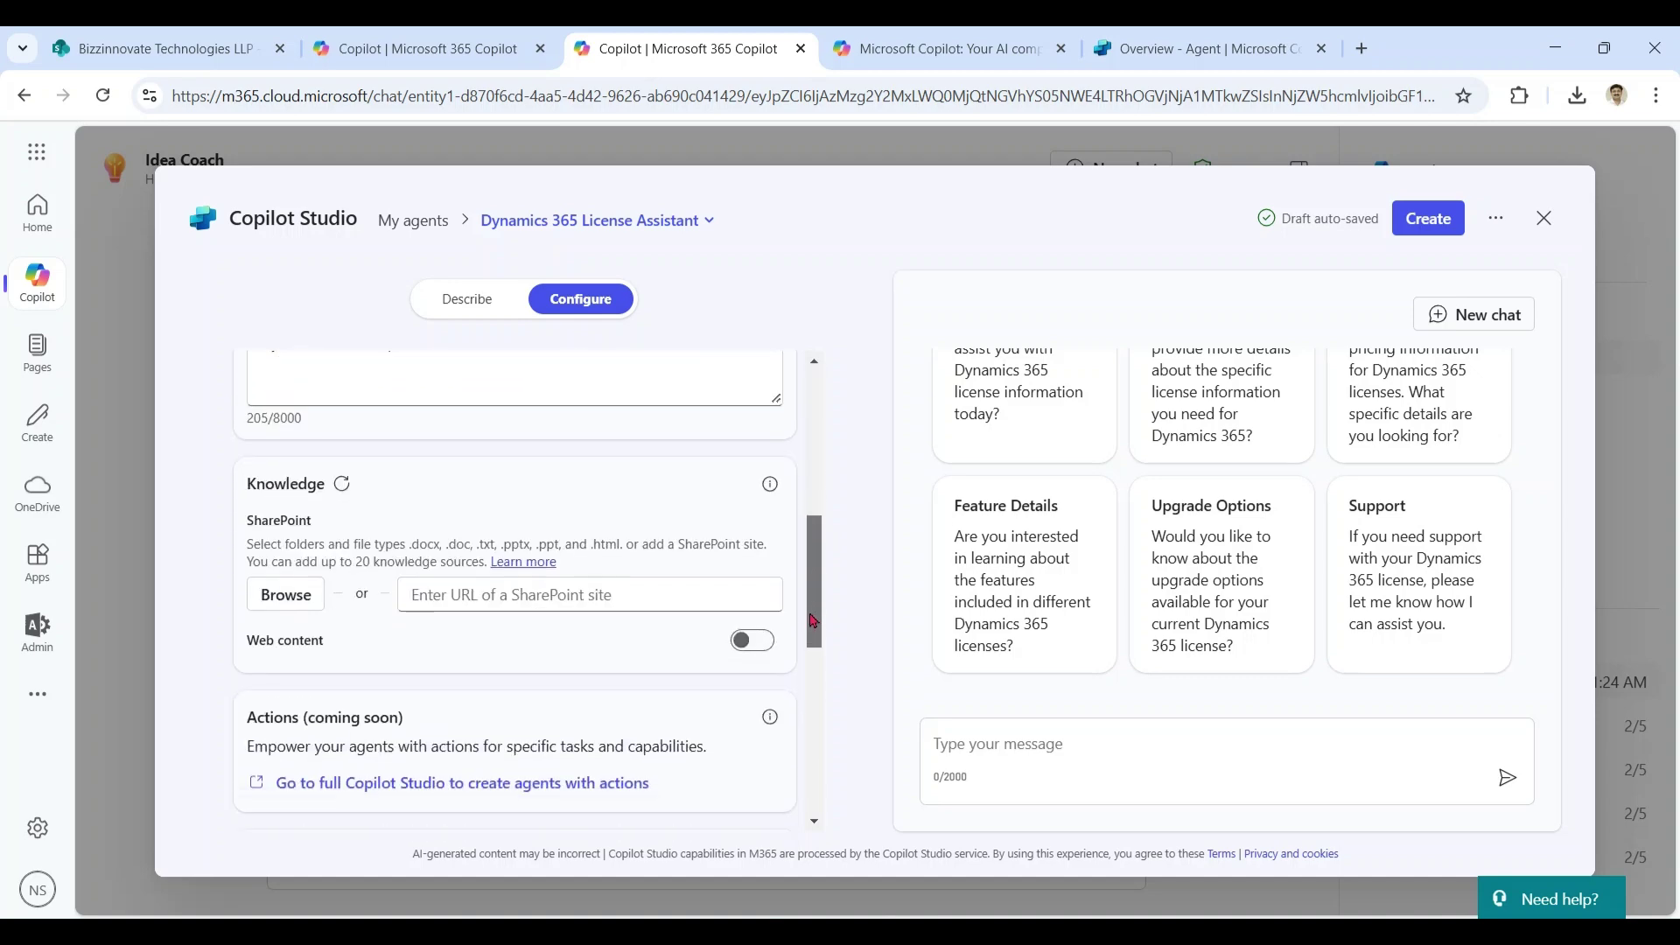
scroll(816, 549, down, 1)
scroll(812, 545, up, 4)
scroll(812, 545, up, 3)
scroll(812, 544, down, 2)
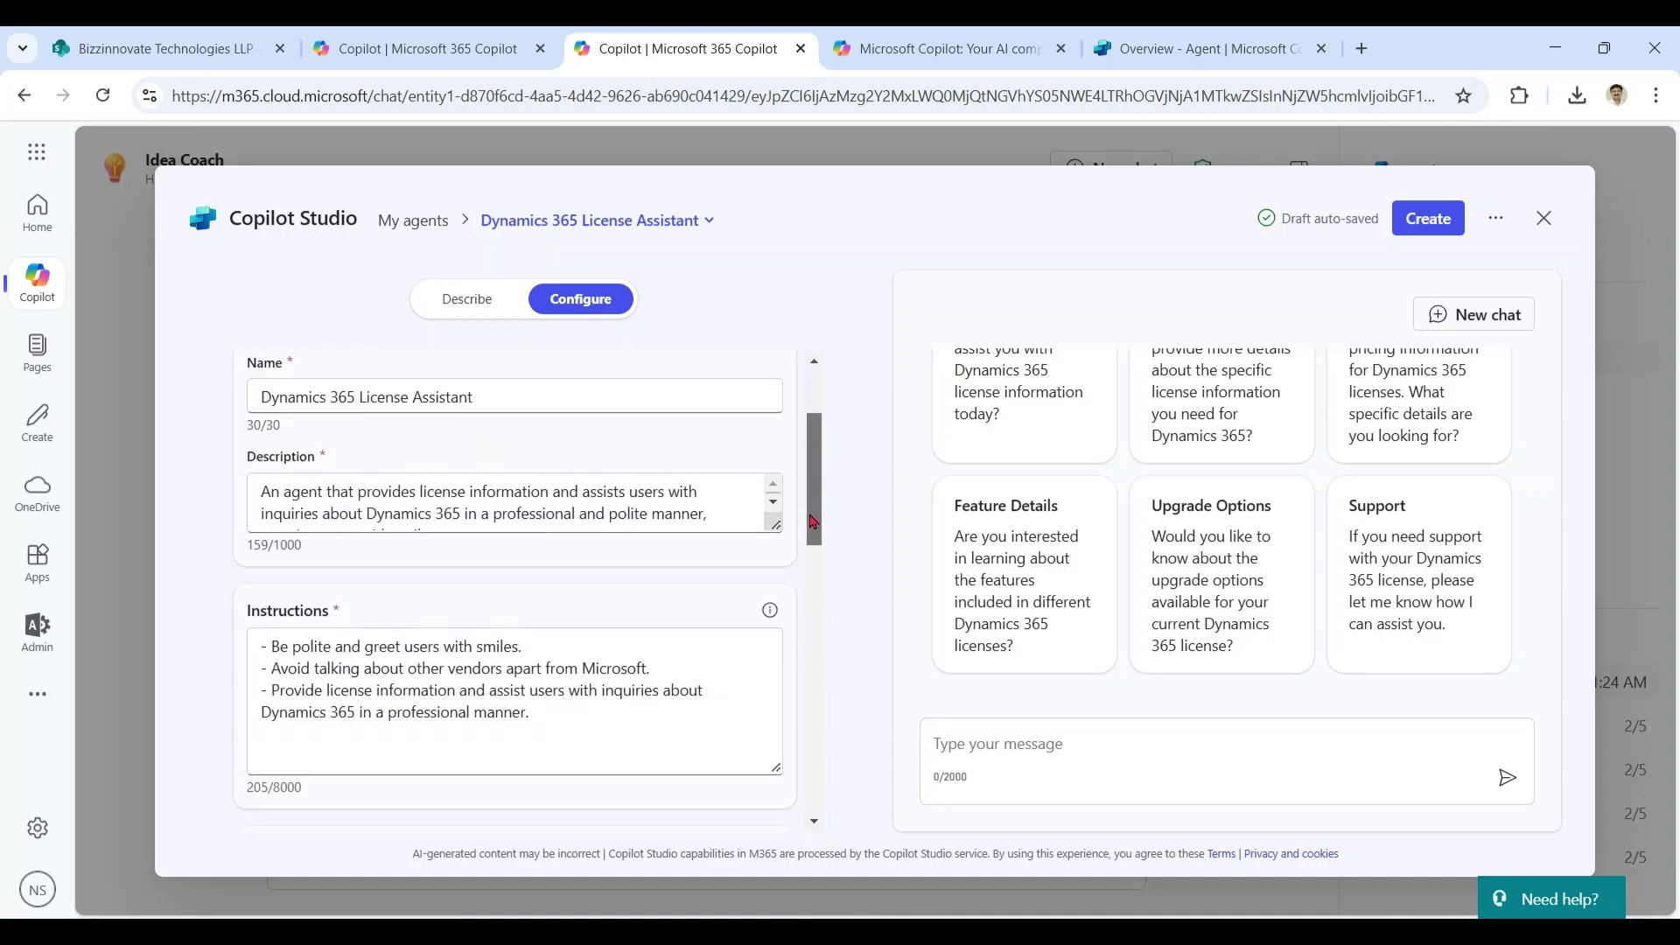
scroll(805, 555, down, 1)
scroll(689, 691, up, 2)
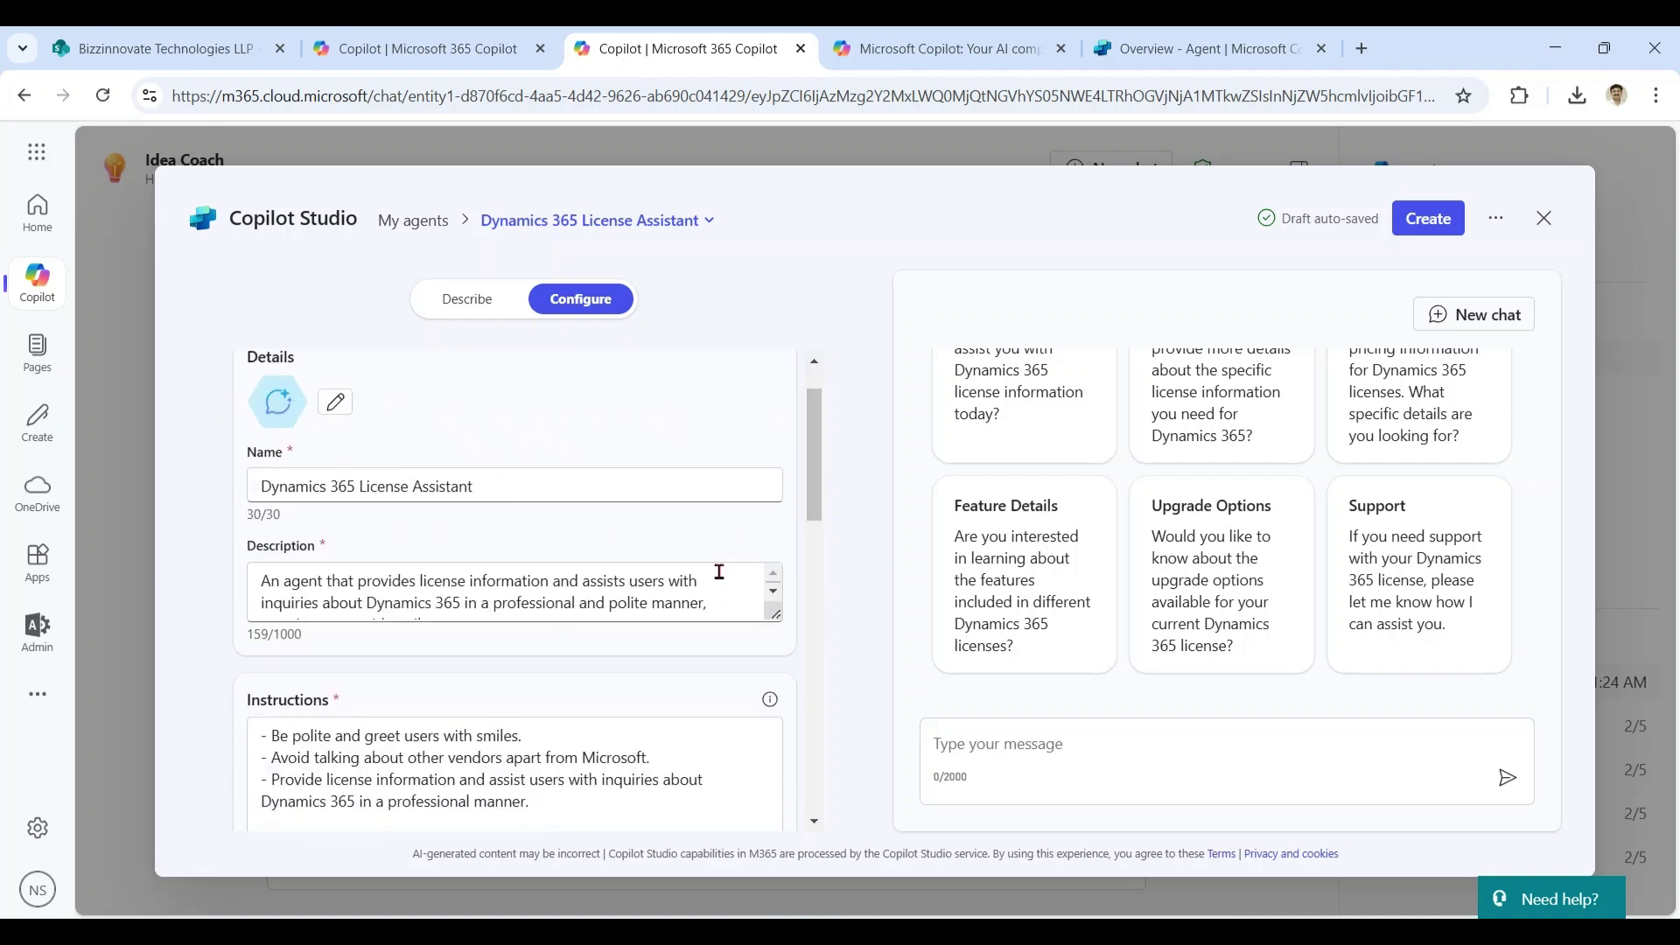
click(720, 581)
drag(814, 517, 829, 665)
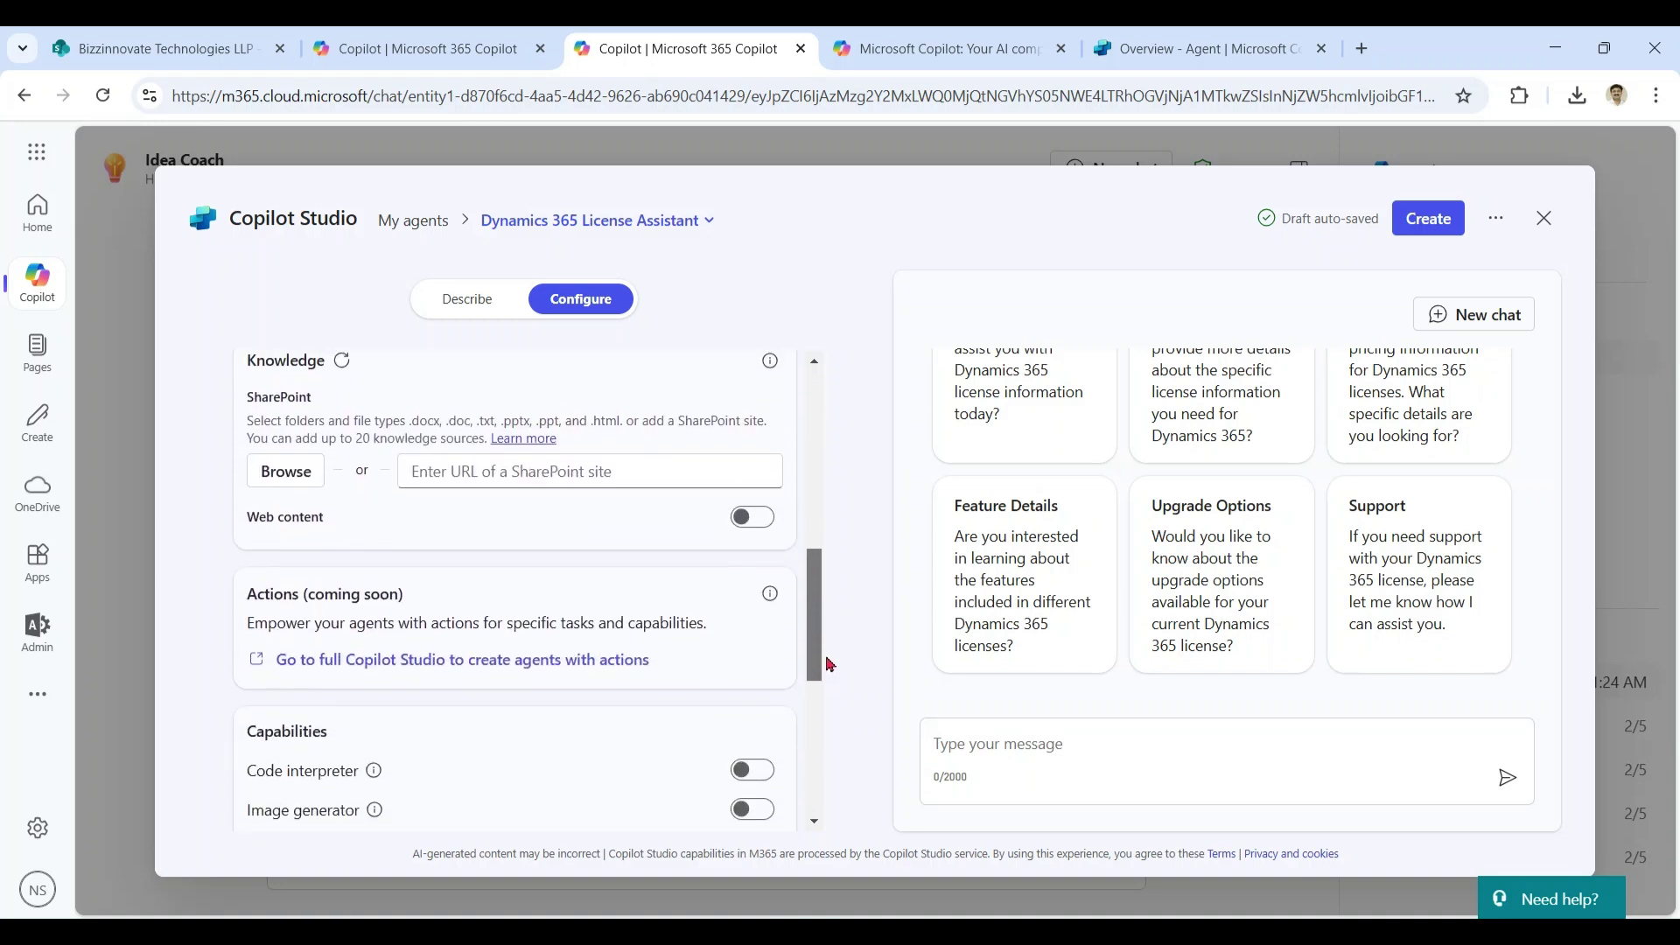
Add the Bizzinnovate site's Documents library as SharePoint knowledge and open its link
scroll(678, 618, up, 5)
scroll(678, 619, down, 1)
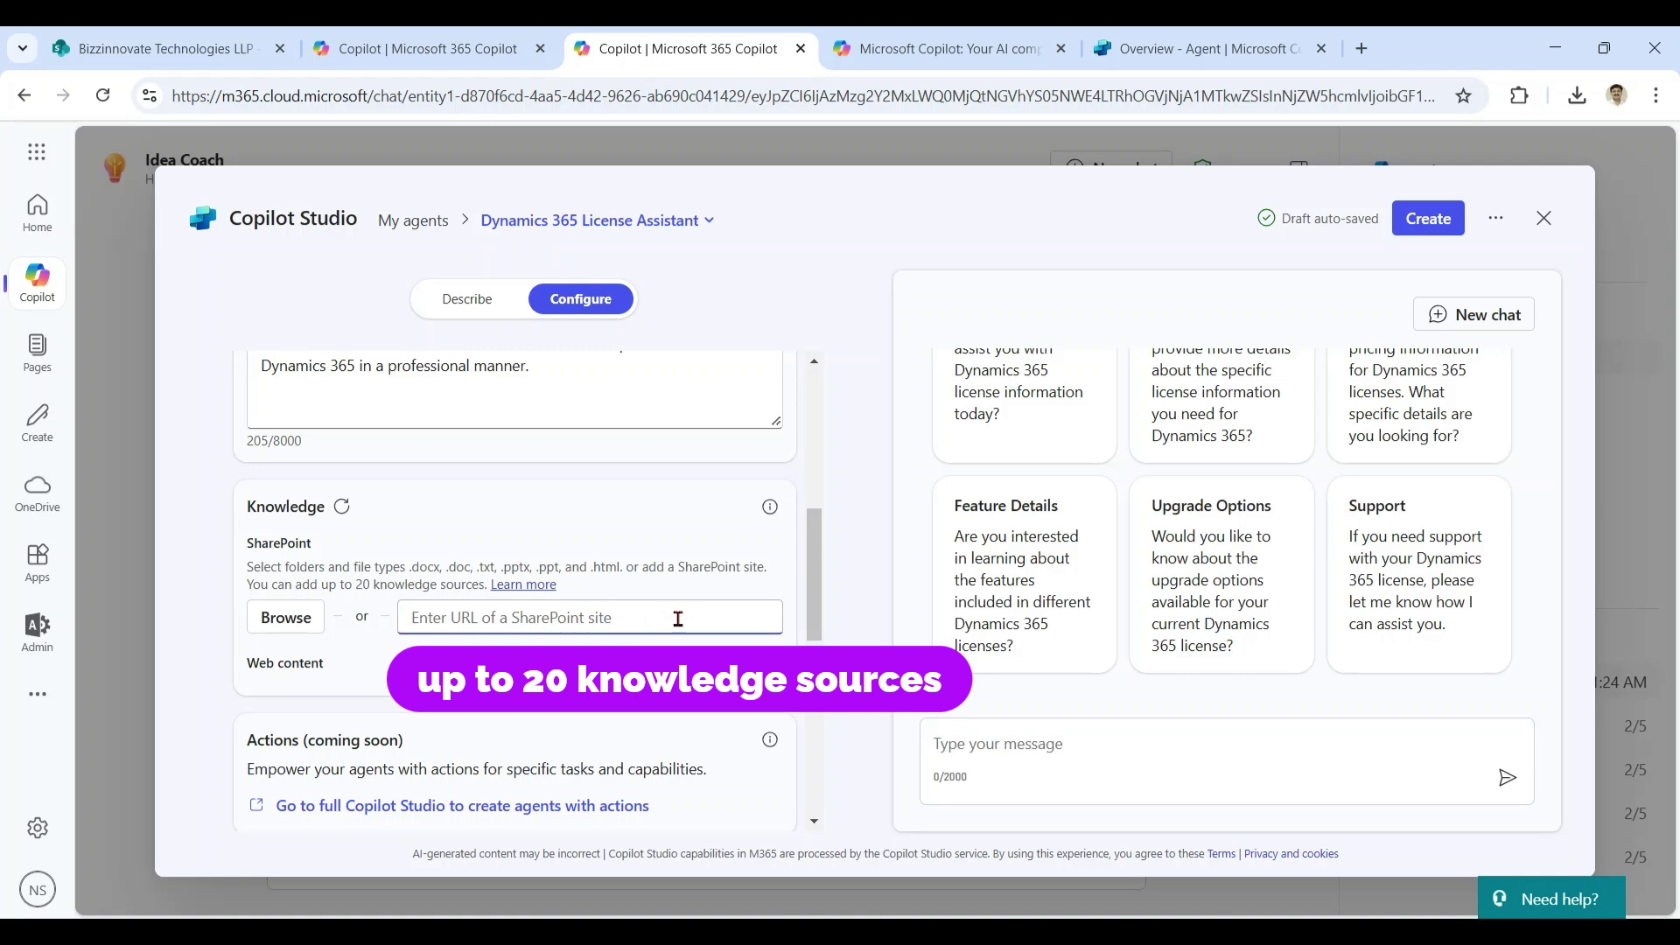
click(302, 631)
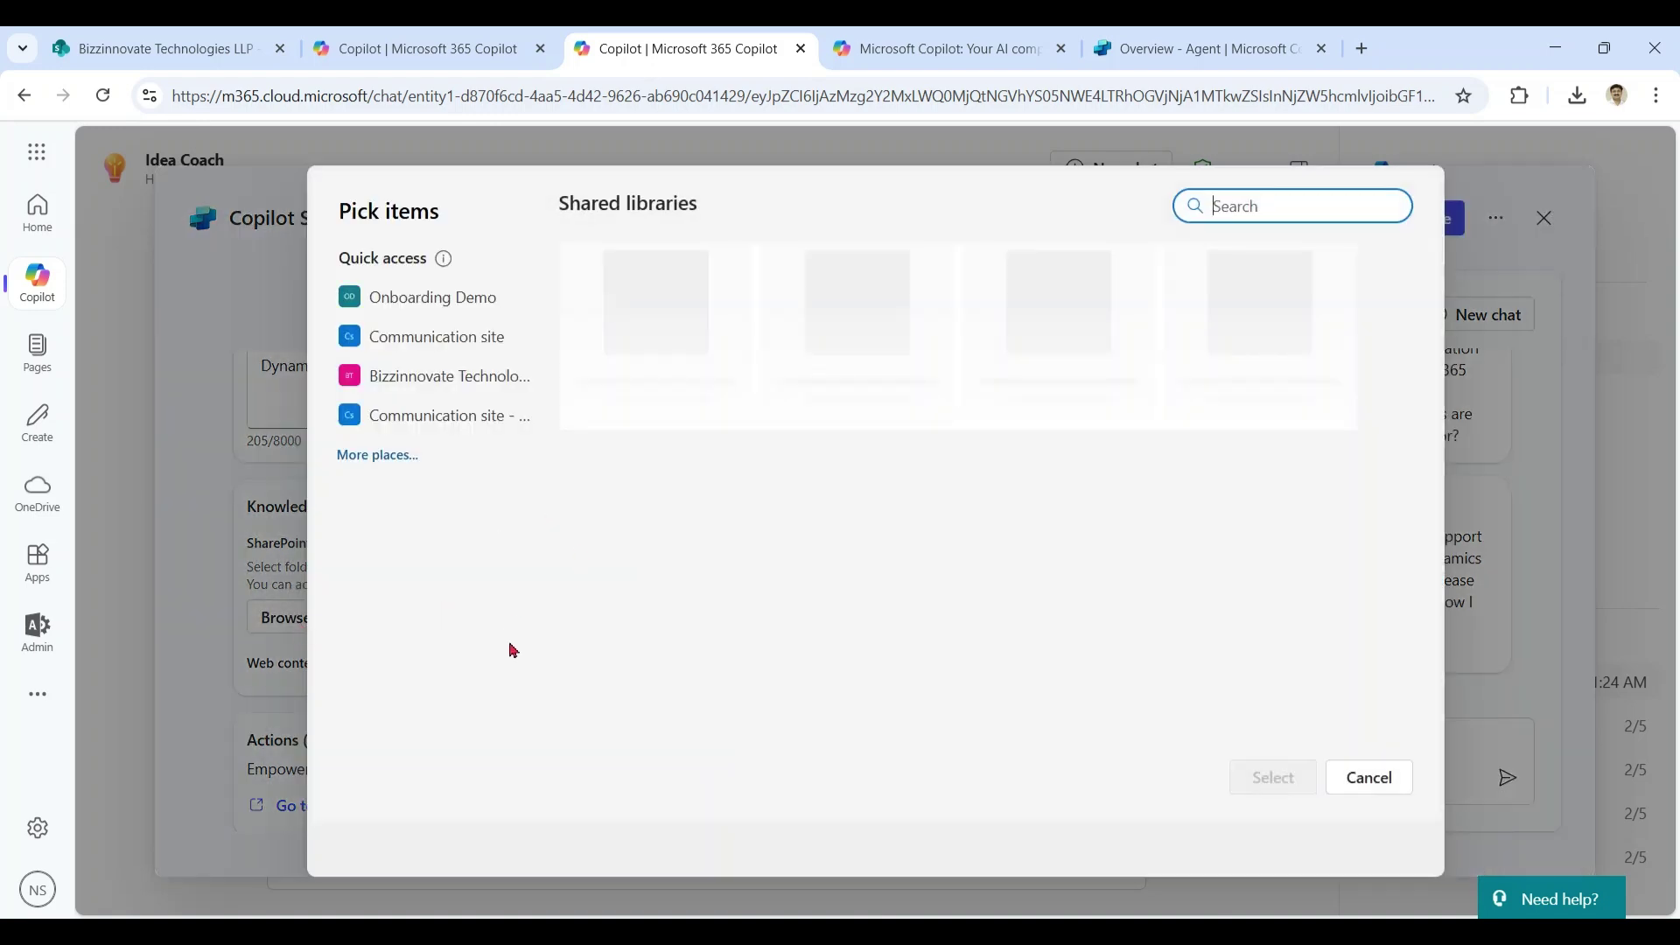
click(487, 378)
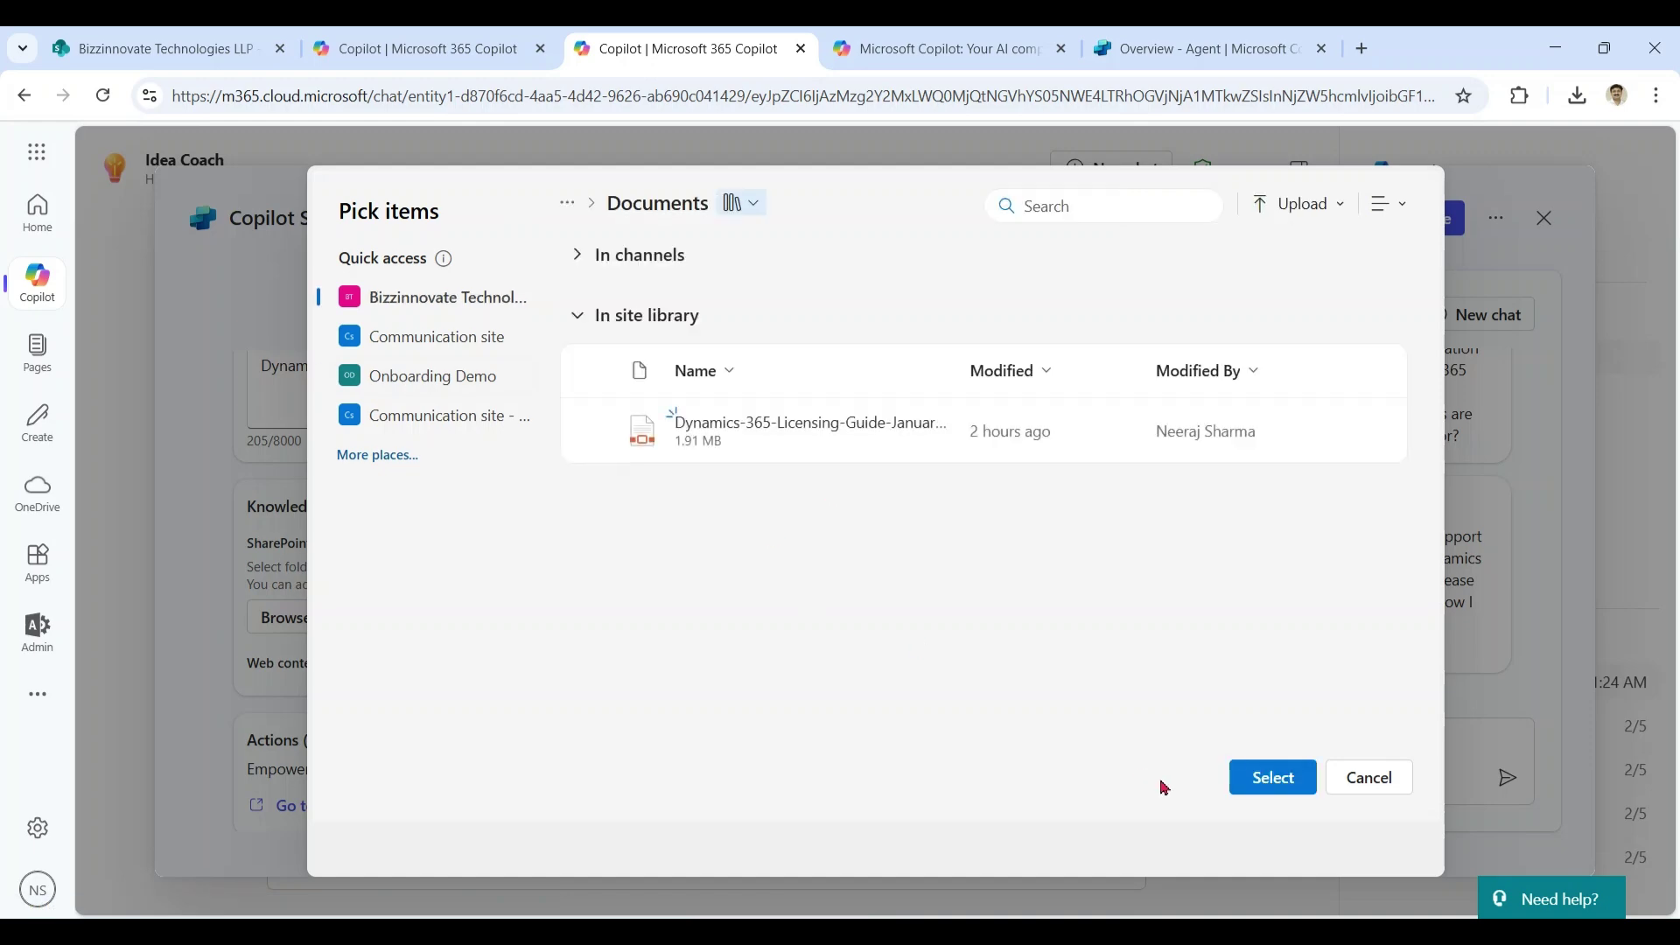
click(1271, 779)
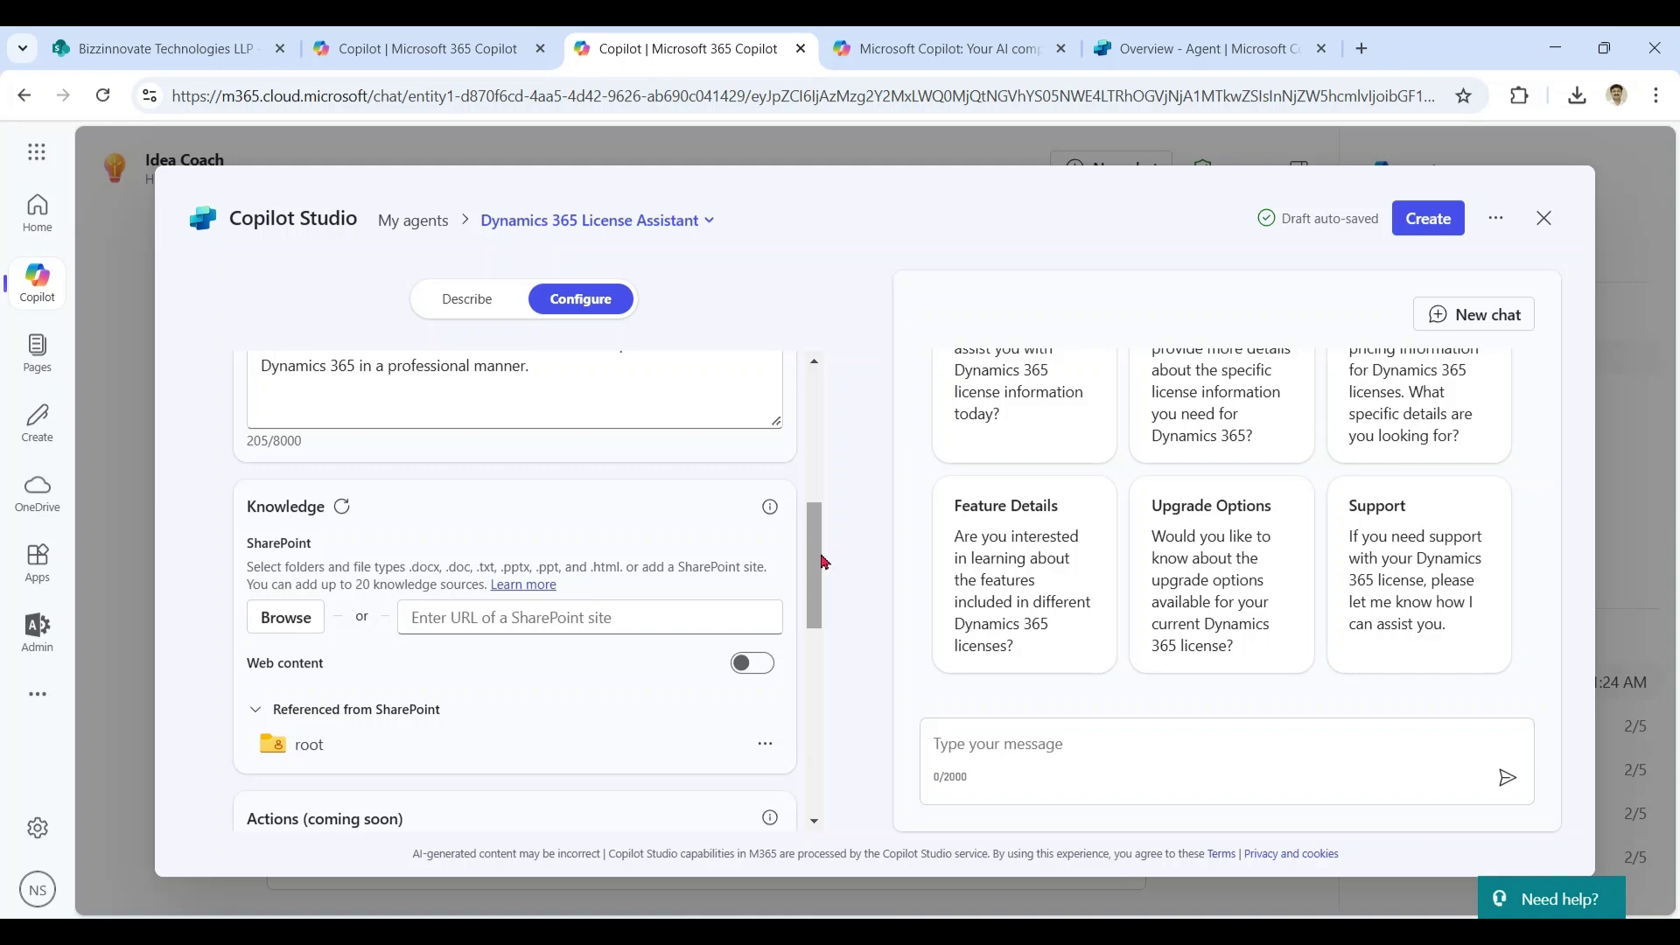
click(302, 744)
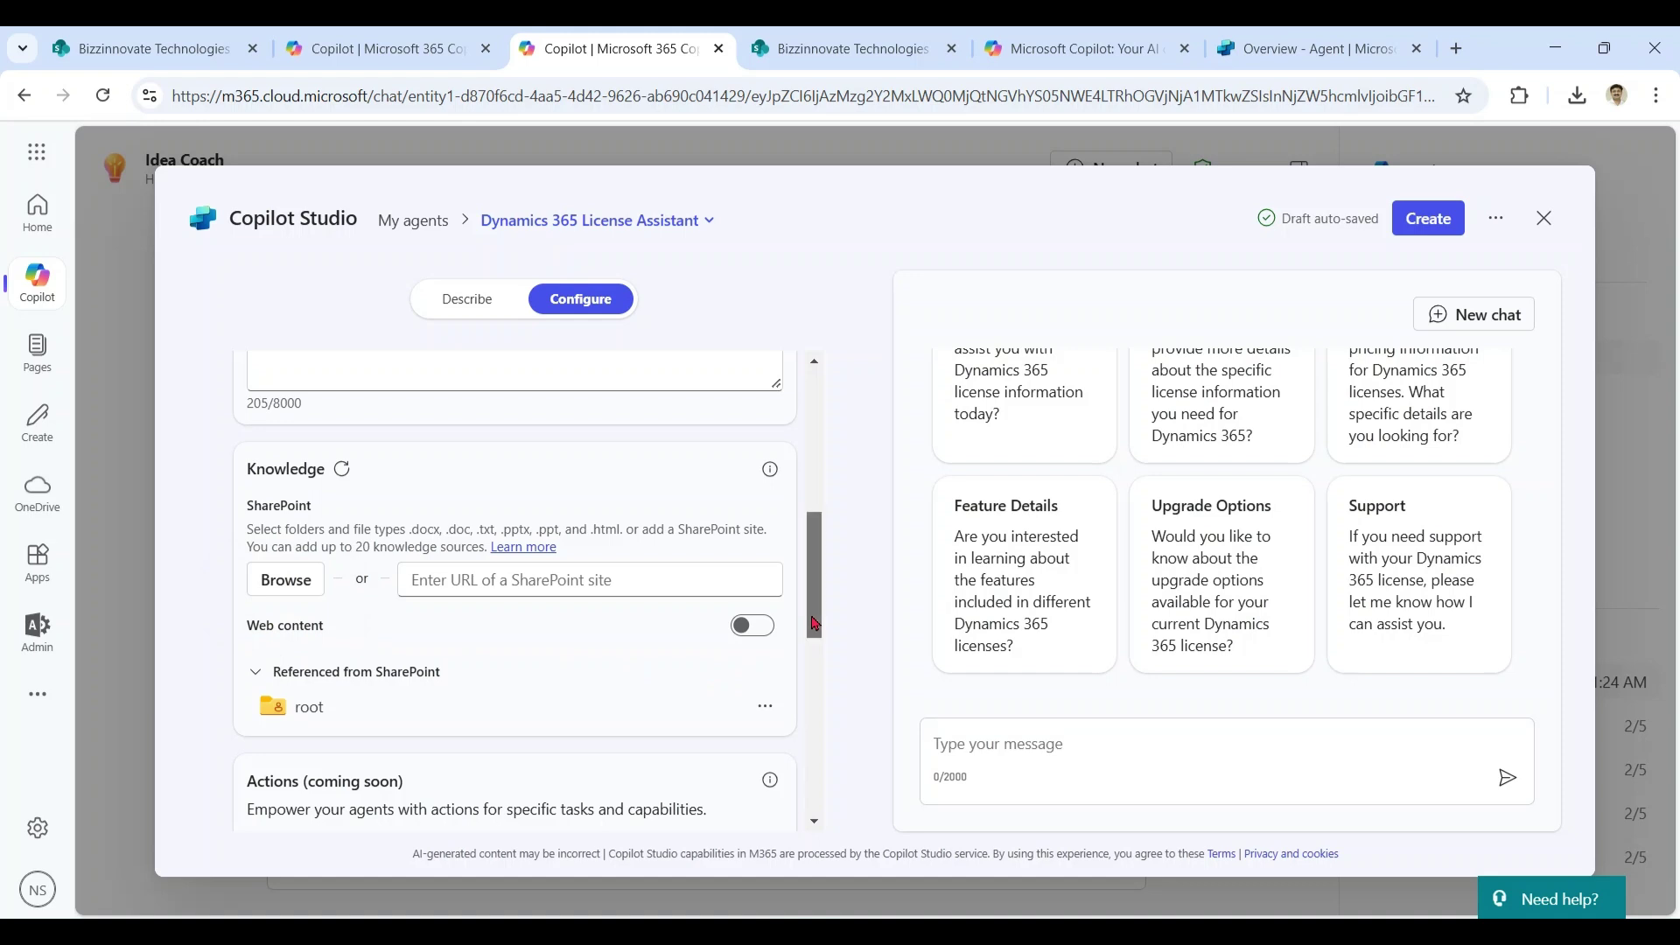
Toggle the web content knowledge option on and back off
drag(814, 624, 813, 635)
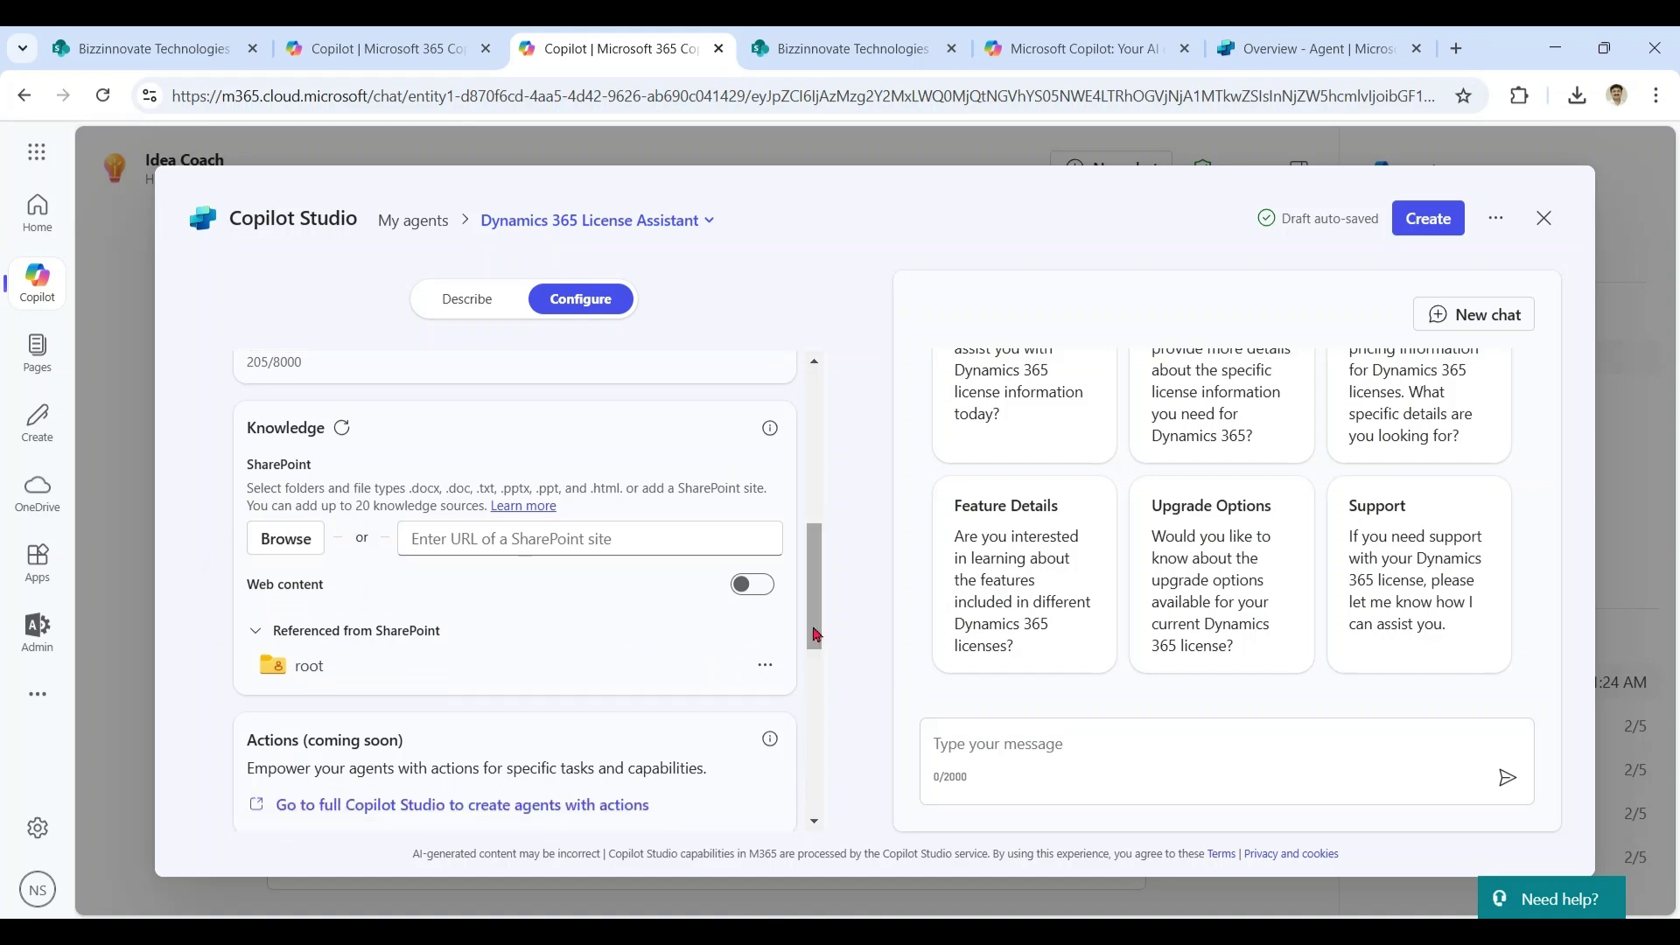
click(766, 599)
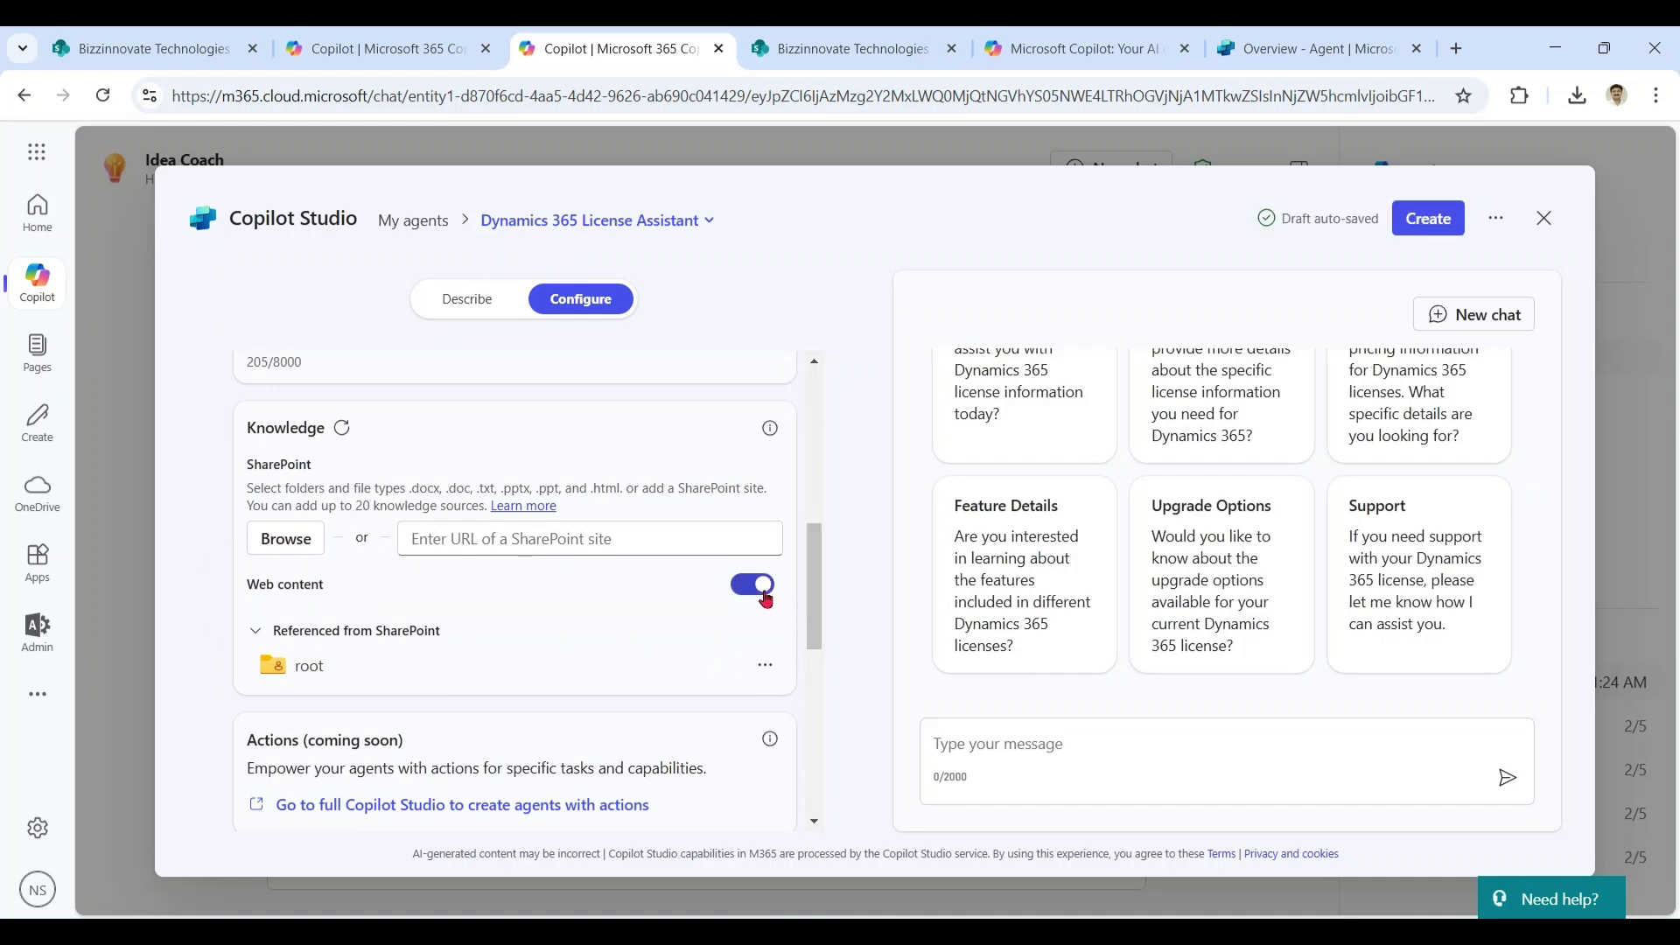
click(761, 597)
scroll(802, 606, down, 3)
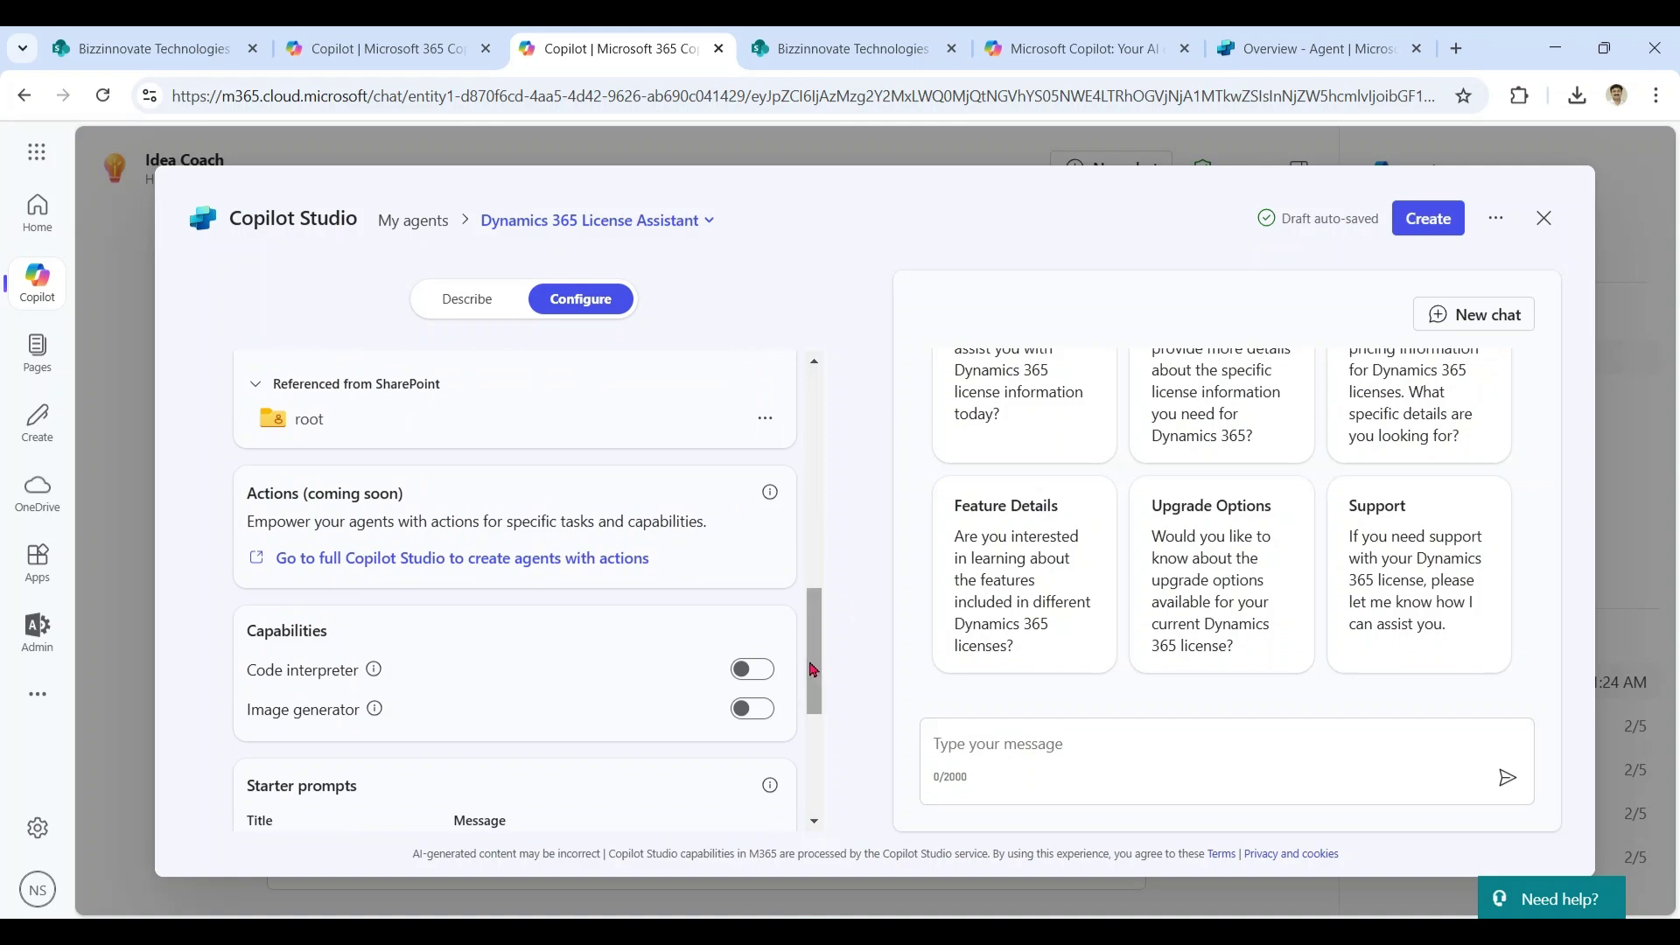
drag(819, 674, 819, 710)
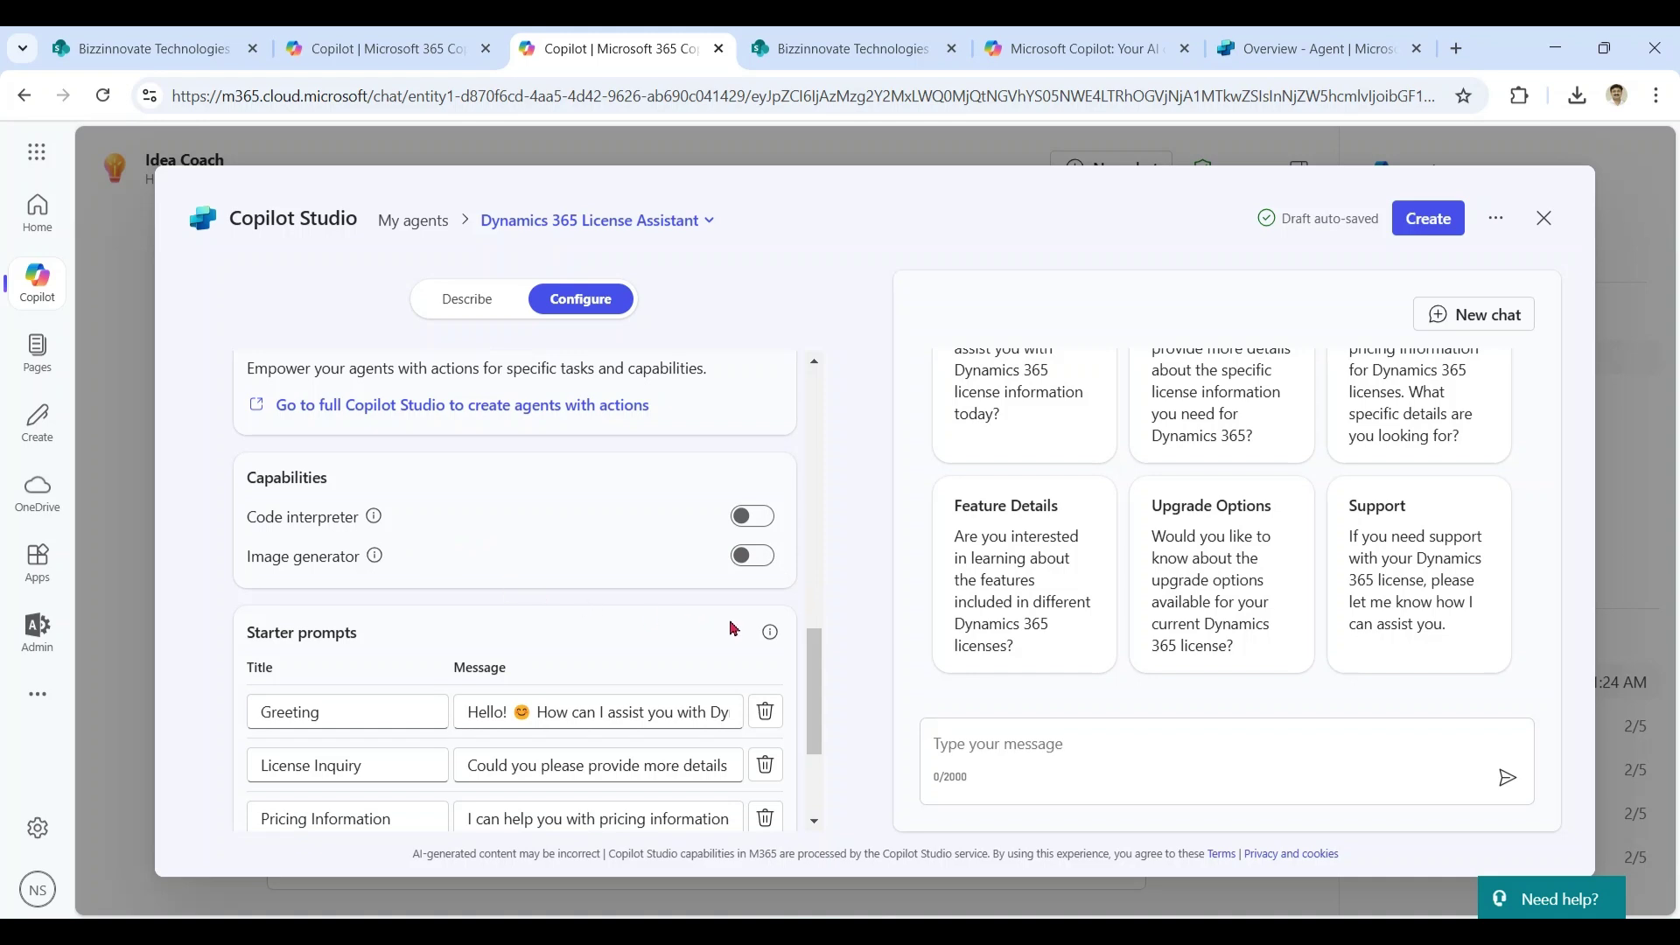
Enable Image generator and Code interpreter, and delete the Support starter prompt
click(770, 565)
click(746, 522)
scroll(852, 731, down, 3)
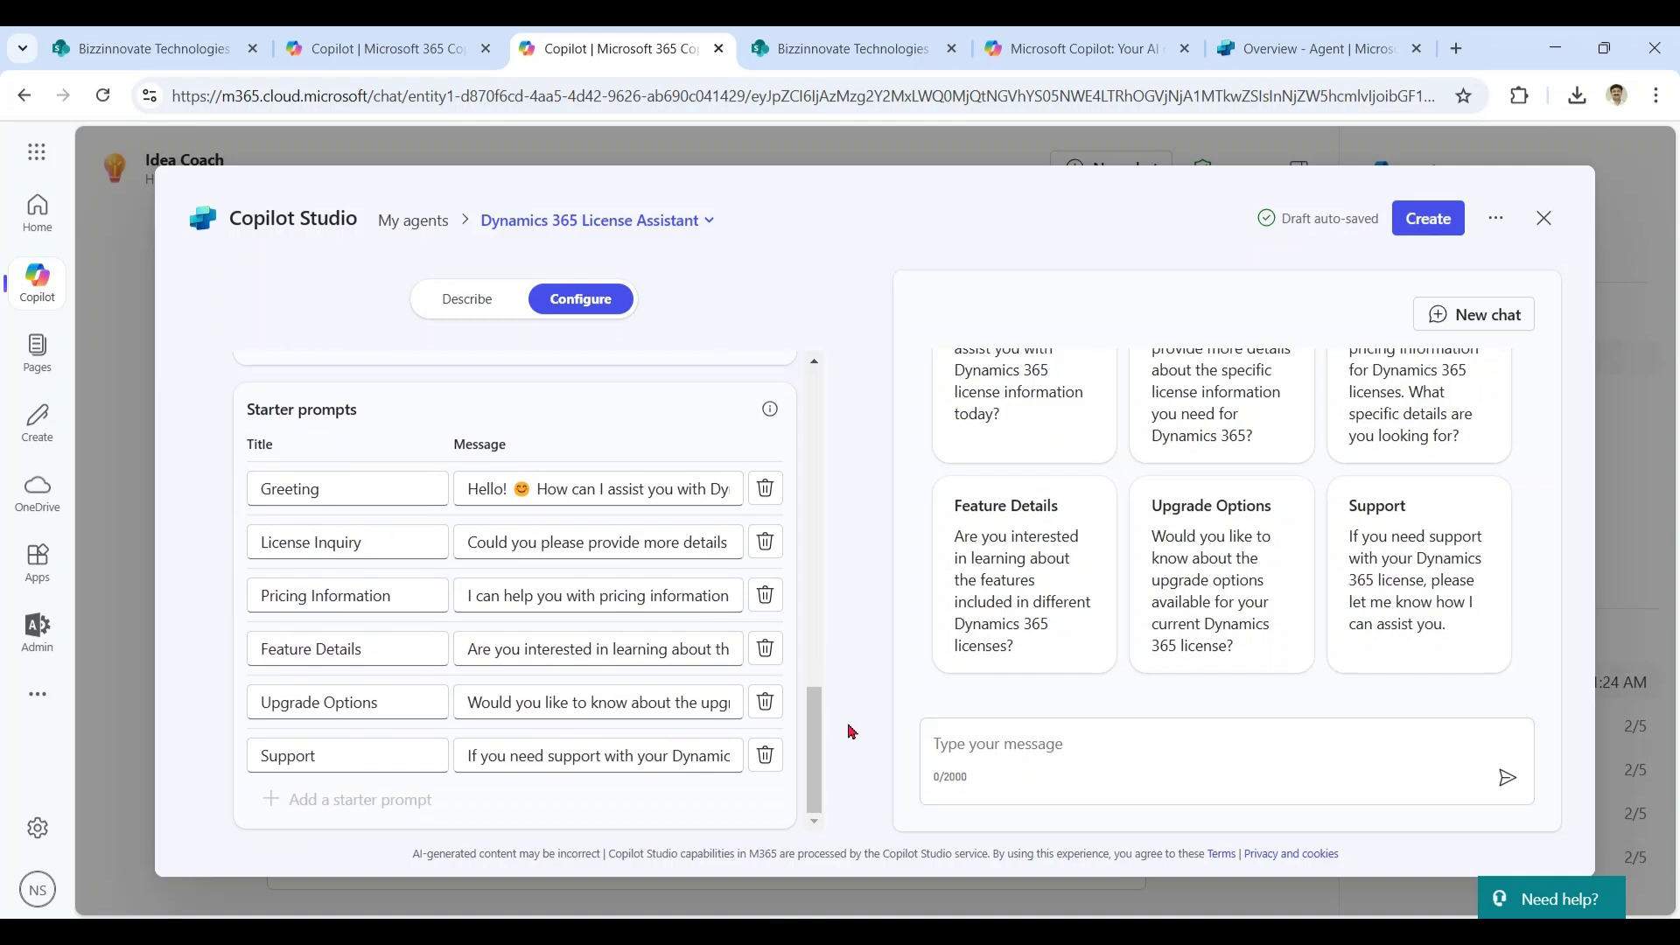
click(766, 757)
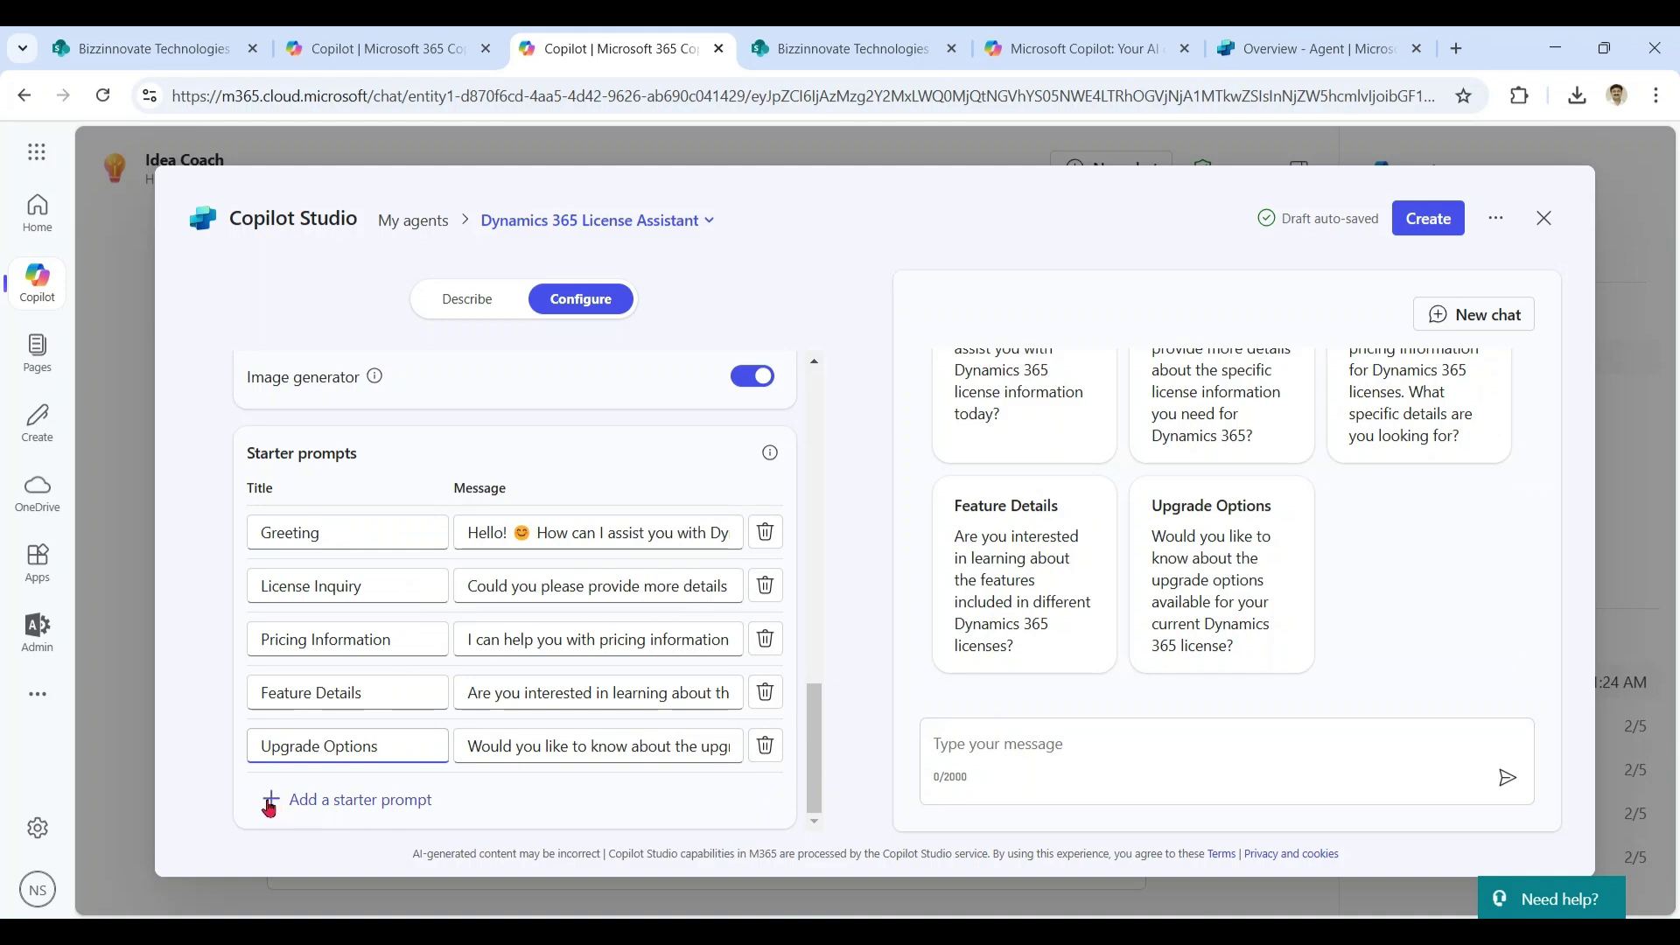
Ask the agent 'tell me about Dynamics 365 Sales' and 'what type of license we have ?'
click(1225, 760)
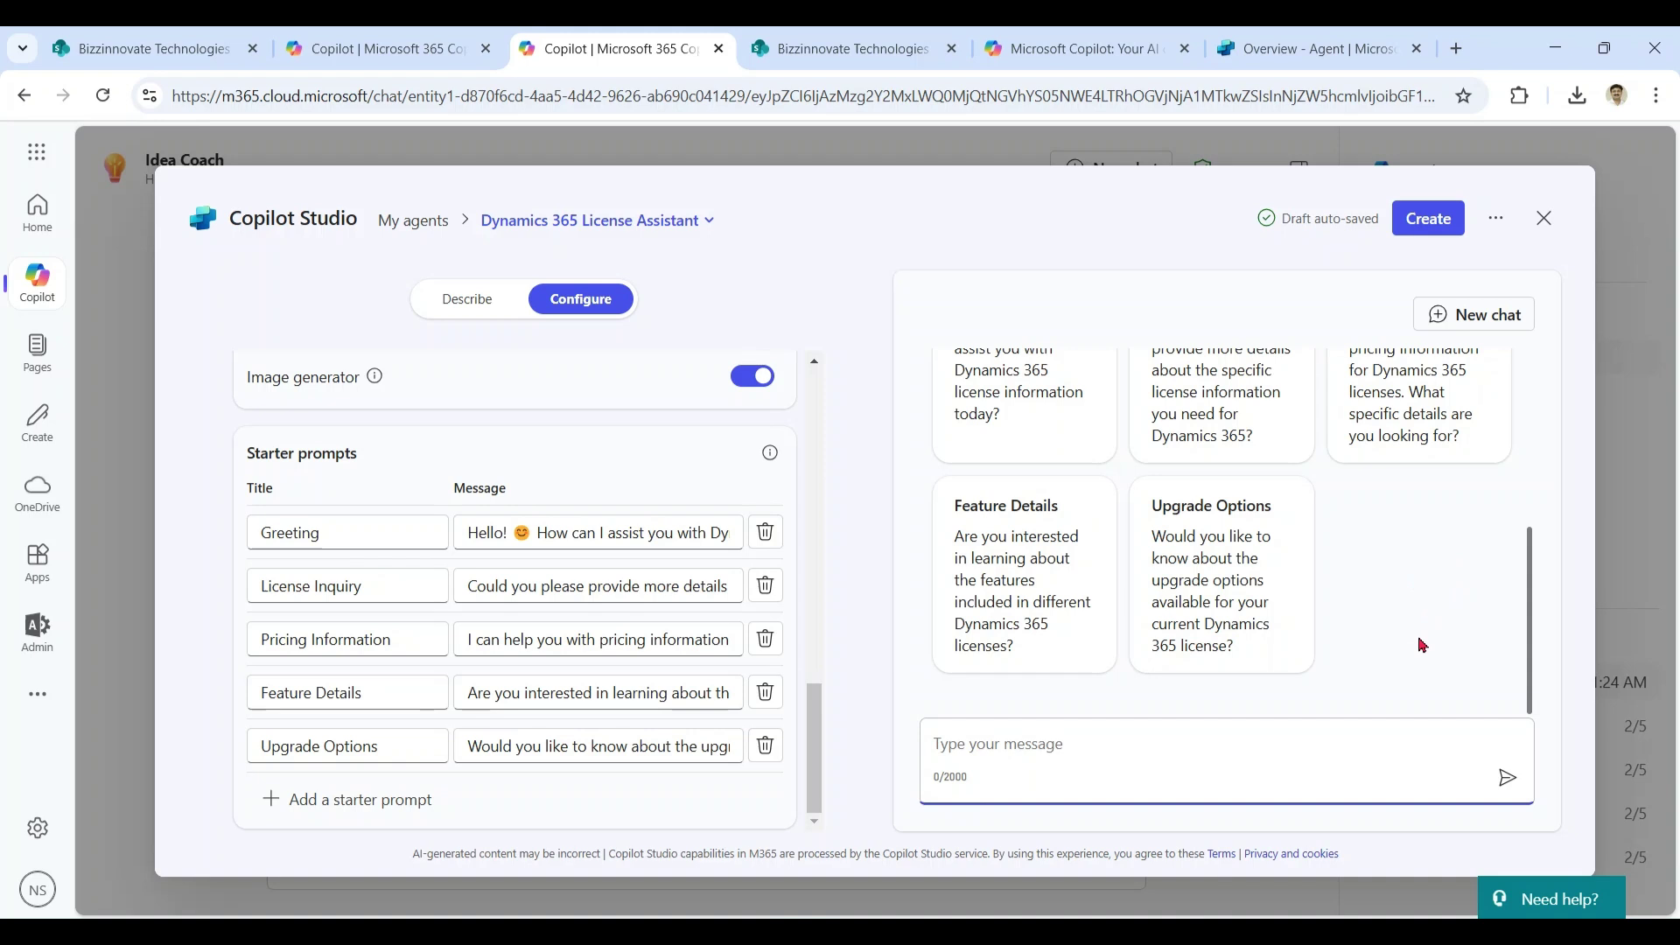
text(tell me a)
text(bout Dynamics 365 Sa)
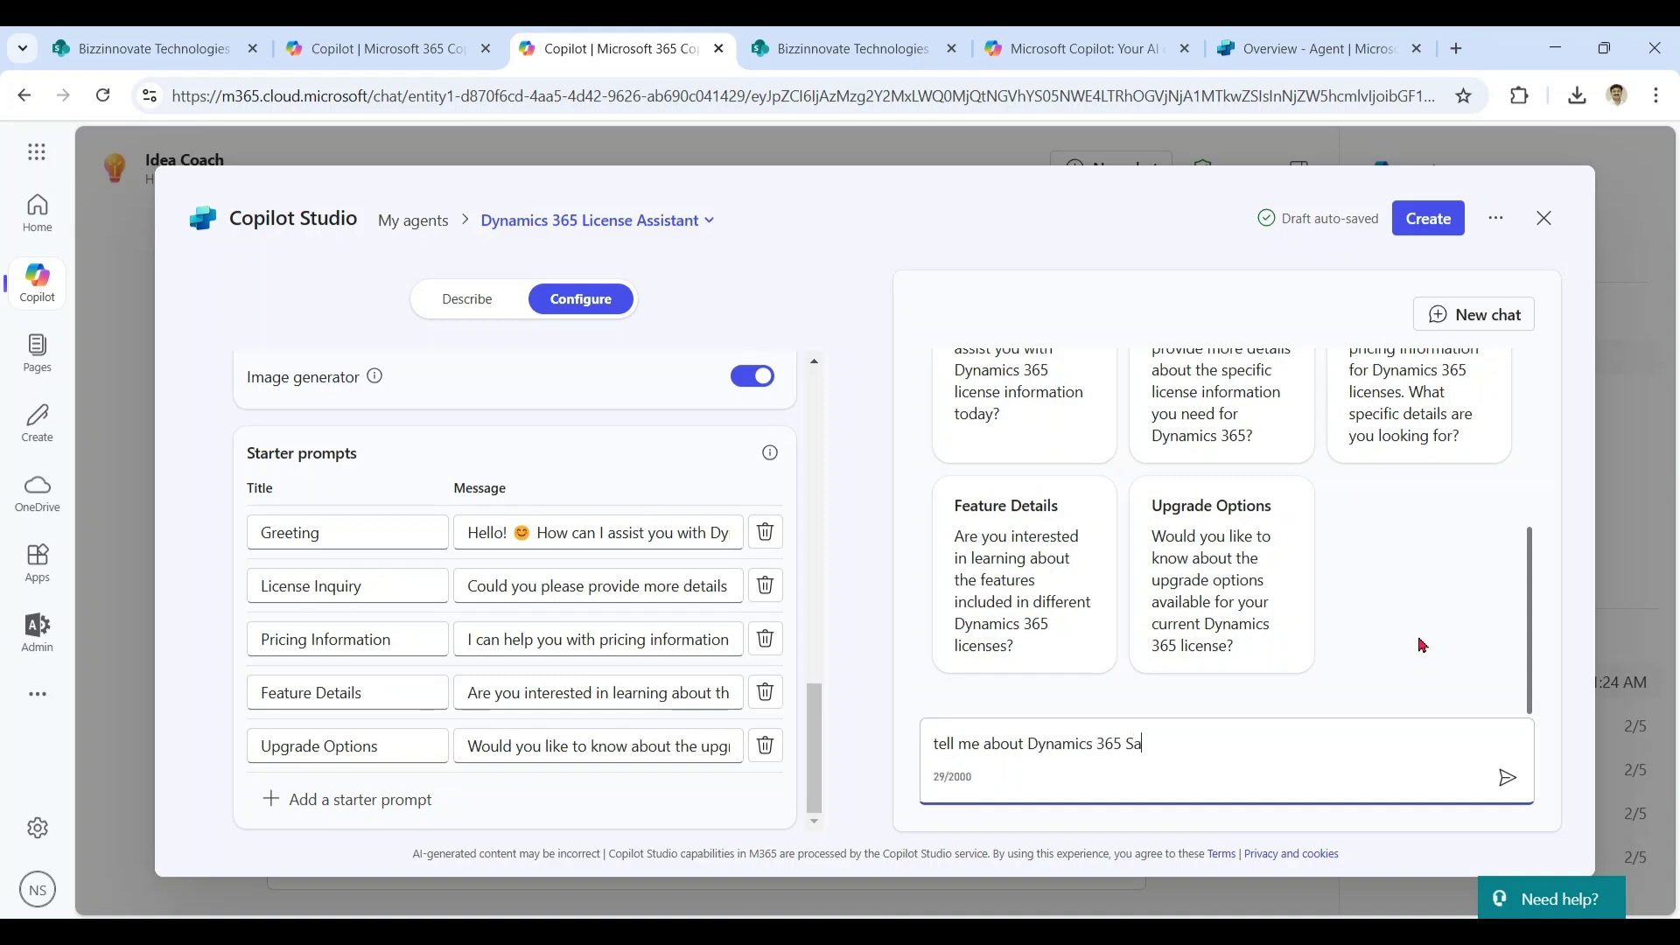
text(les)
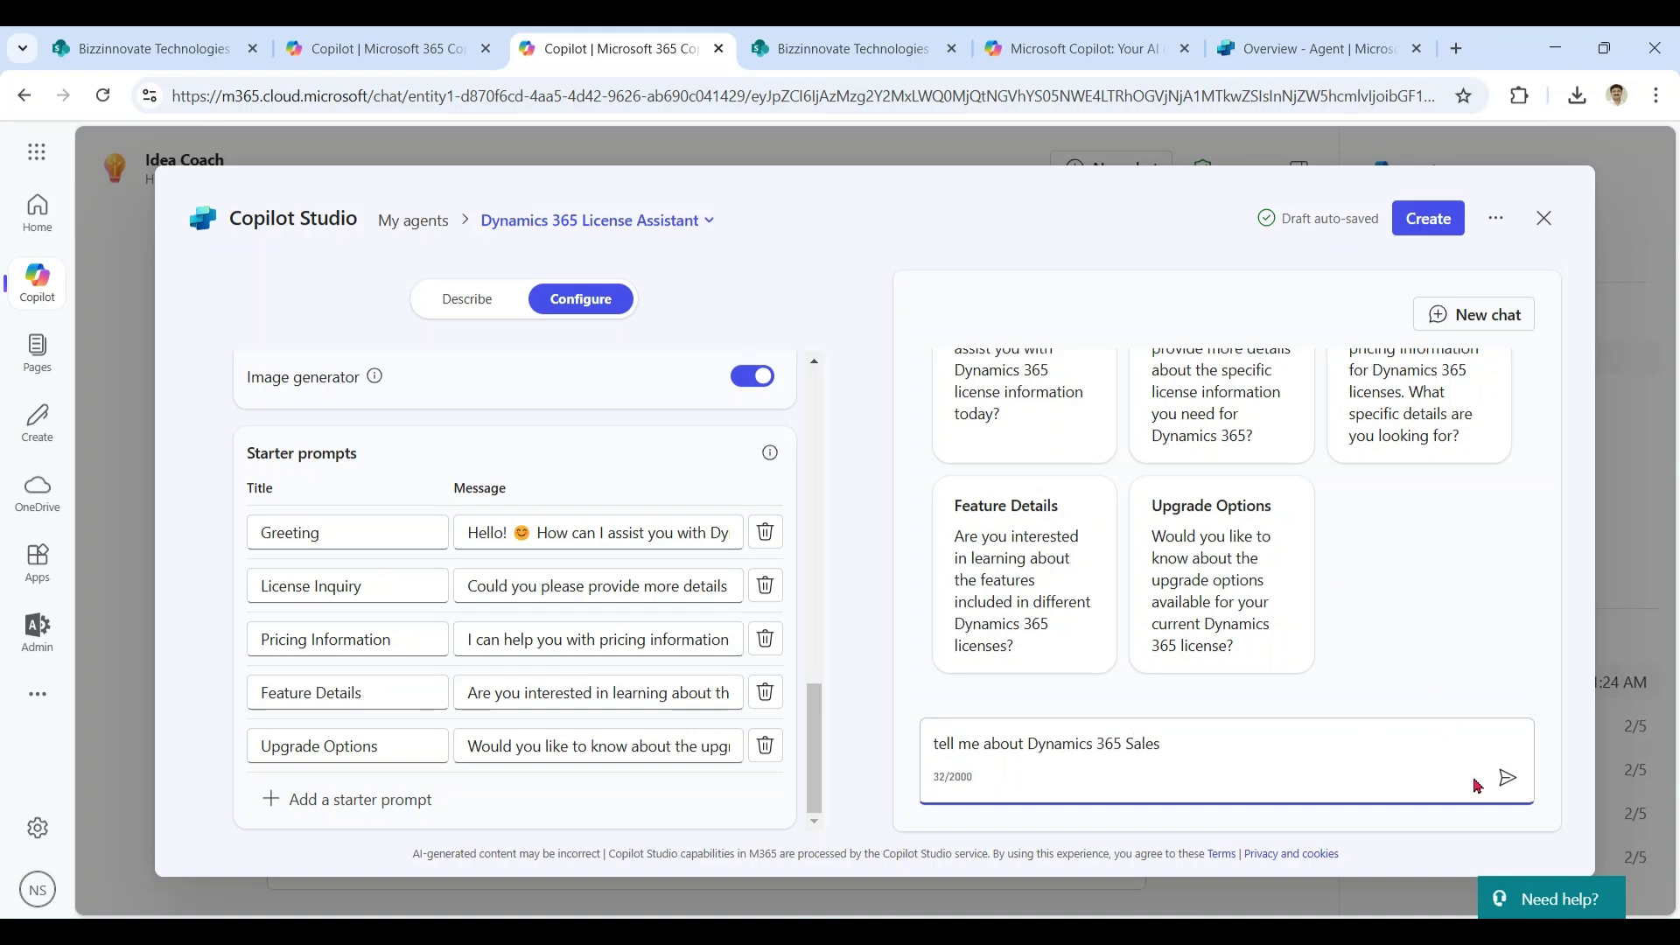
click(1505, 778)
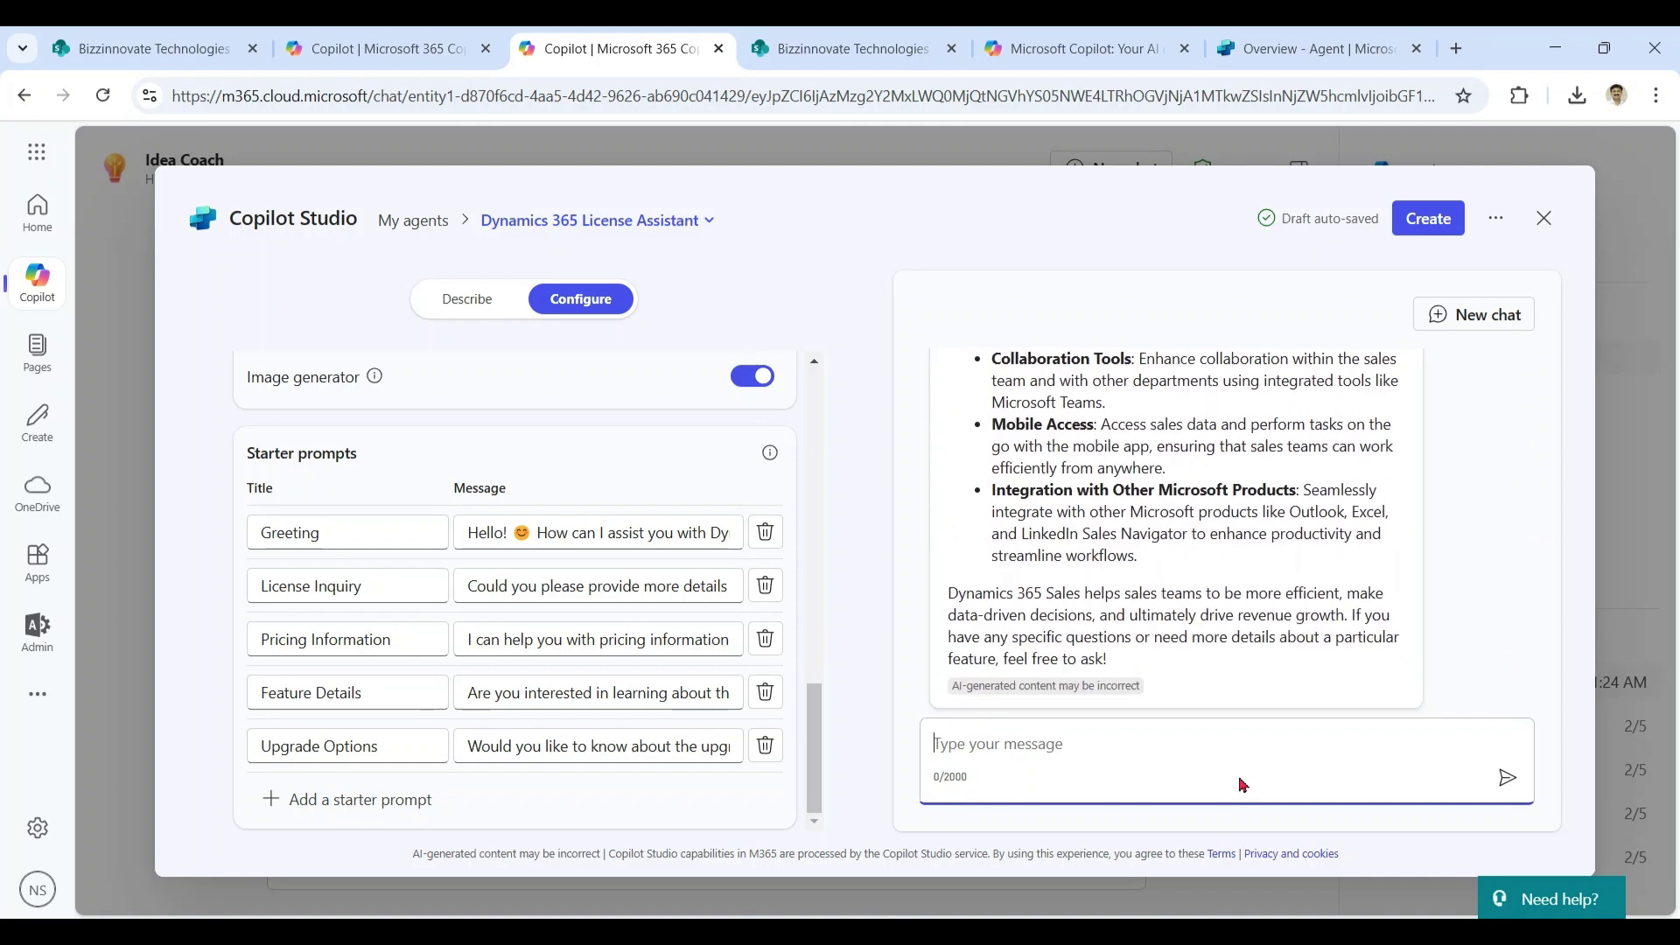
text(what type of lic)
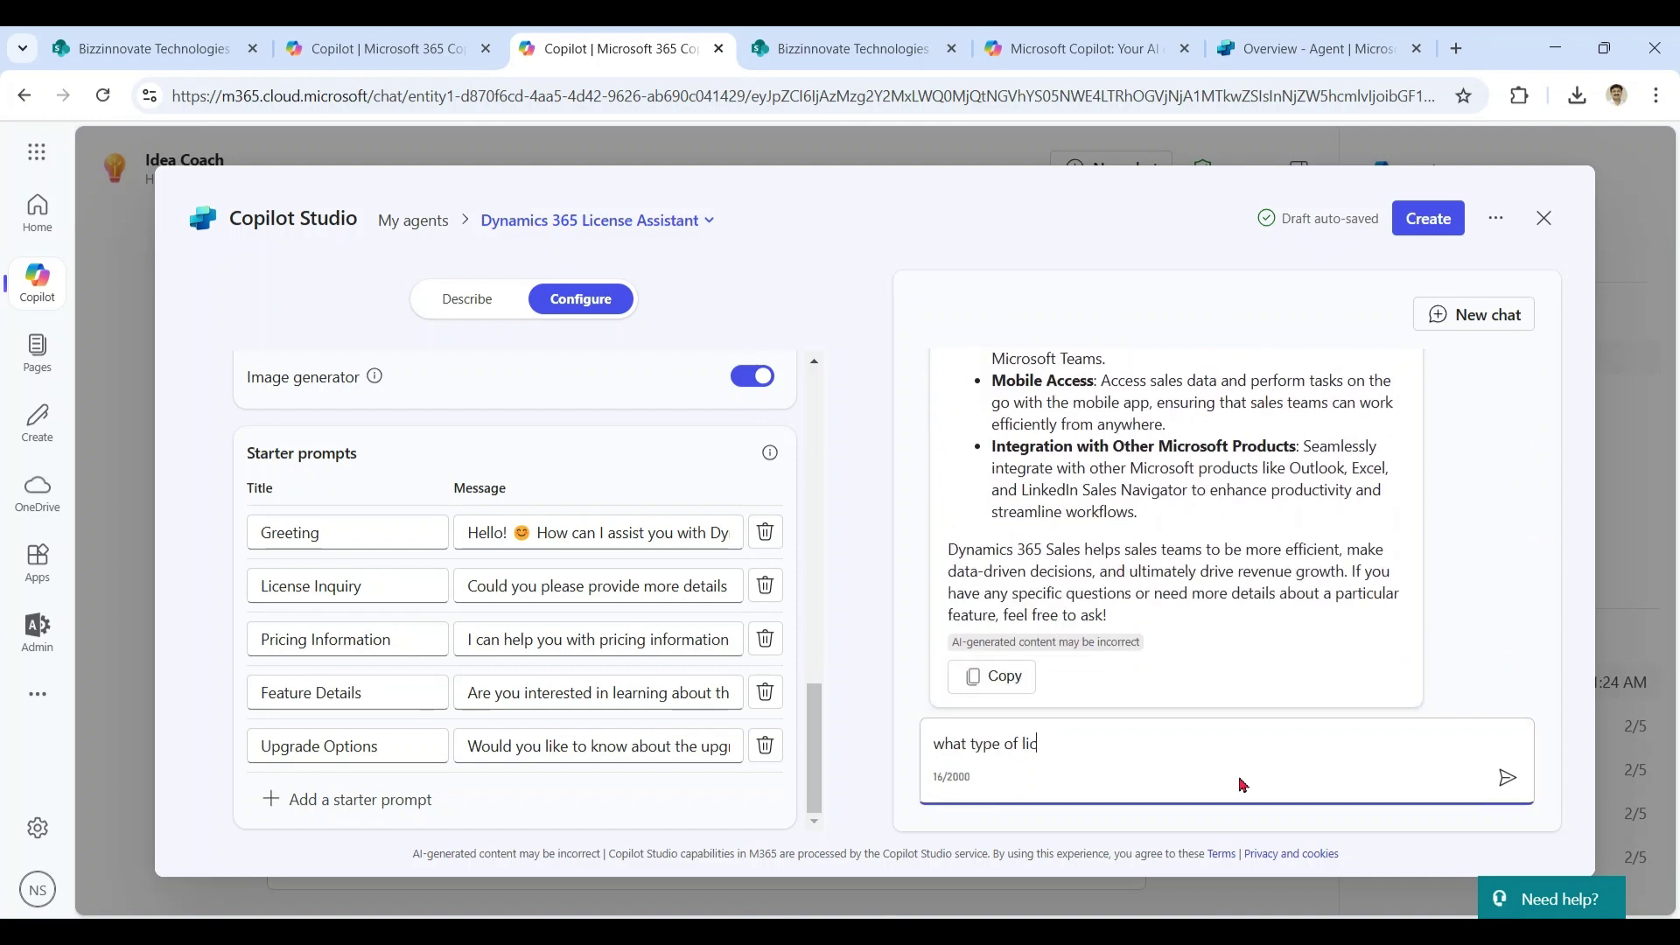
text(ense we have ?)
key(Return)
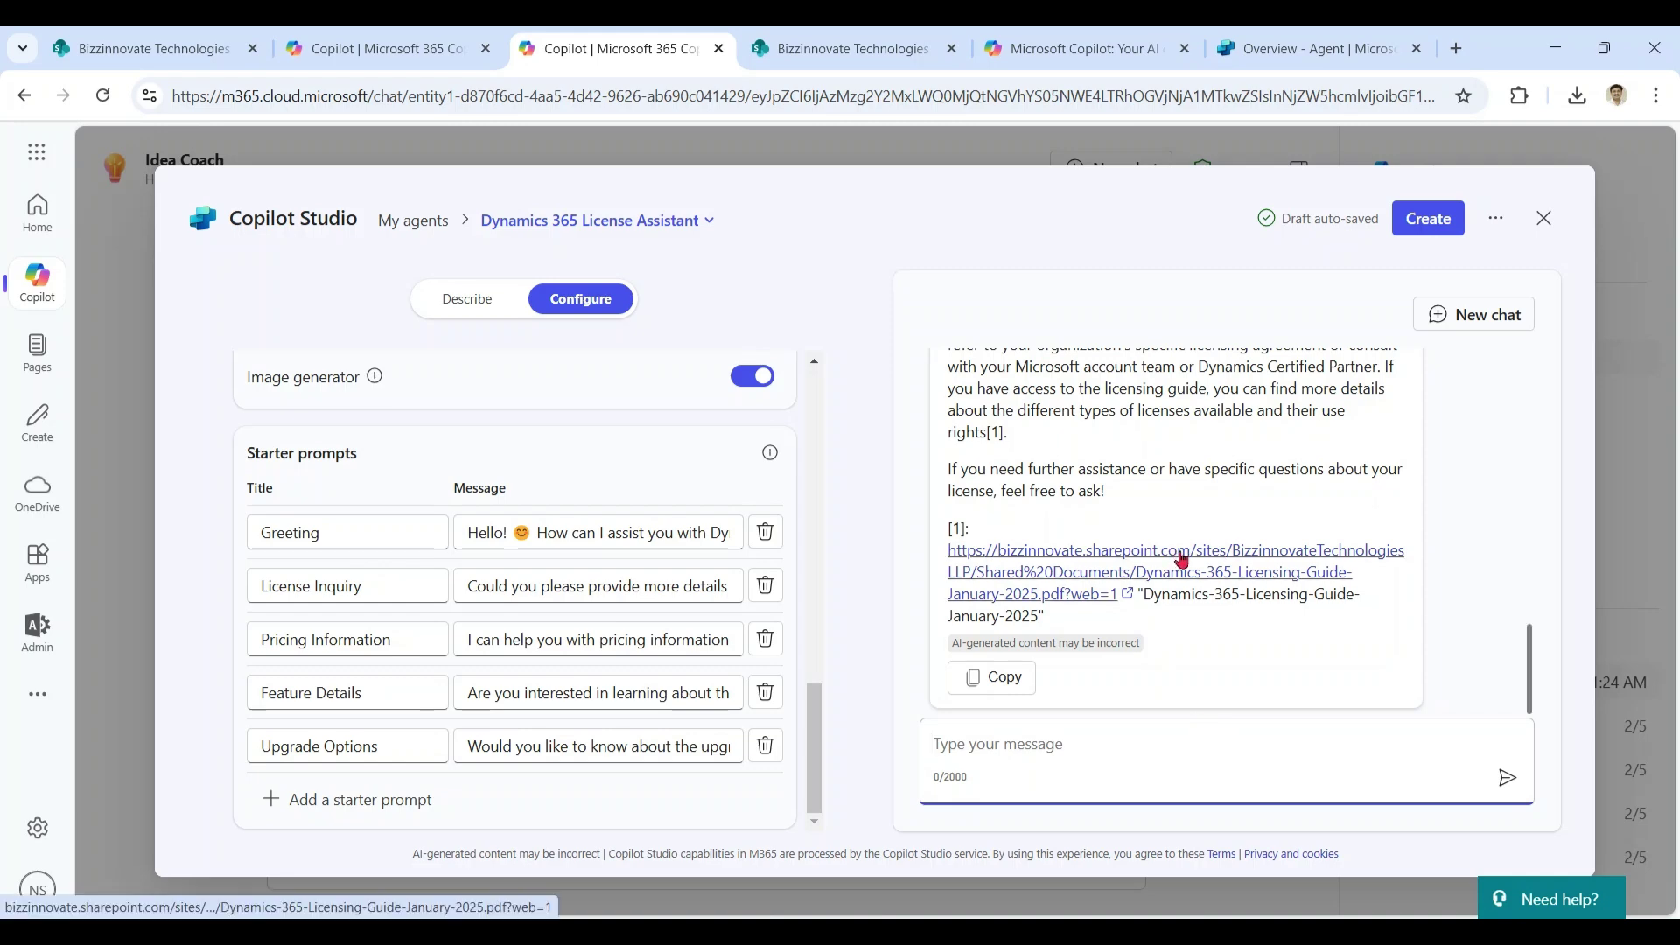
drag(1530, 670, 1531, 385)
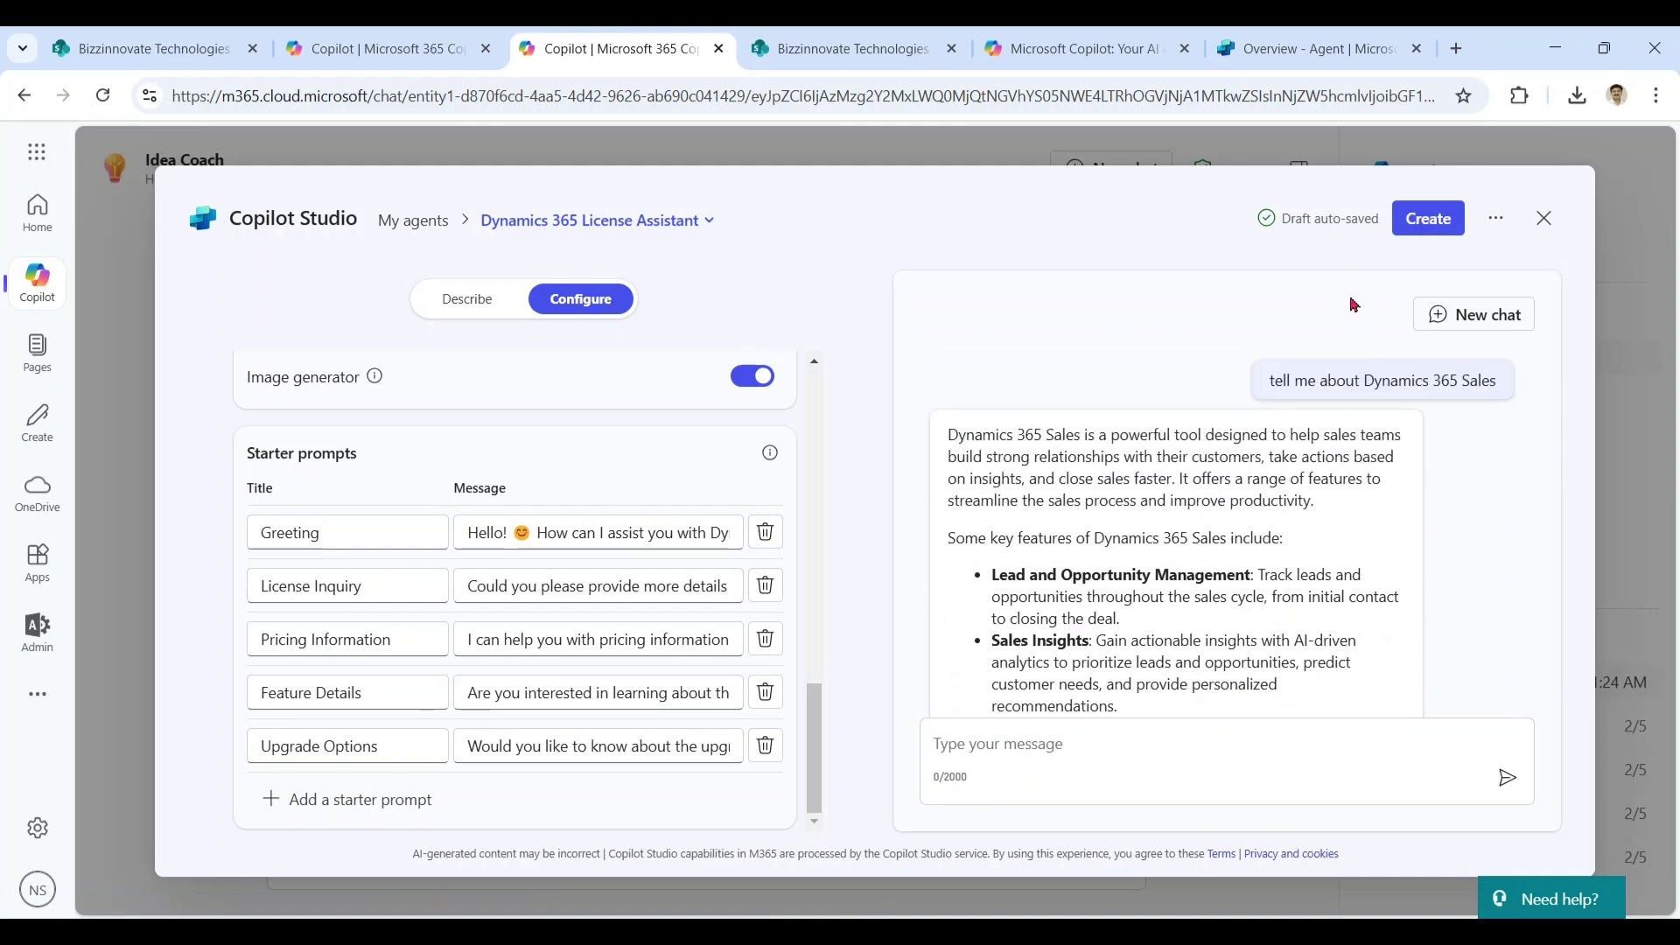
Create the Dynamics 365 License Assistant agent and open its sharing settings from the success dialog
click(1426, 219)
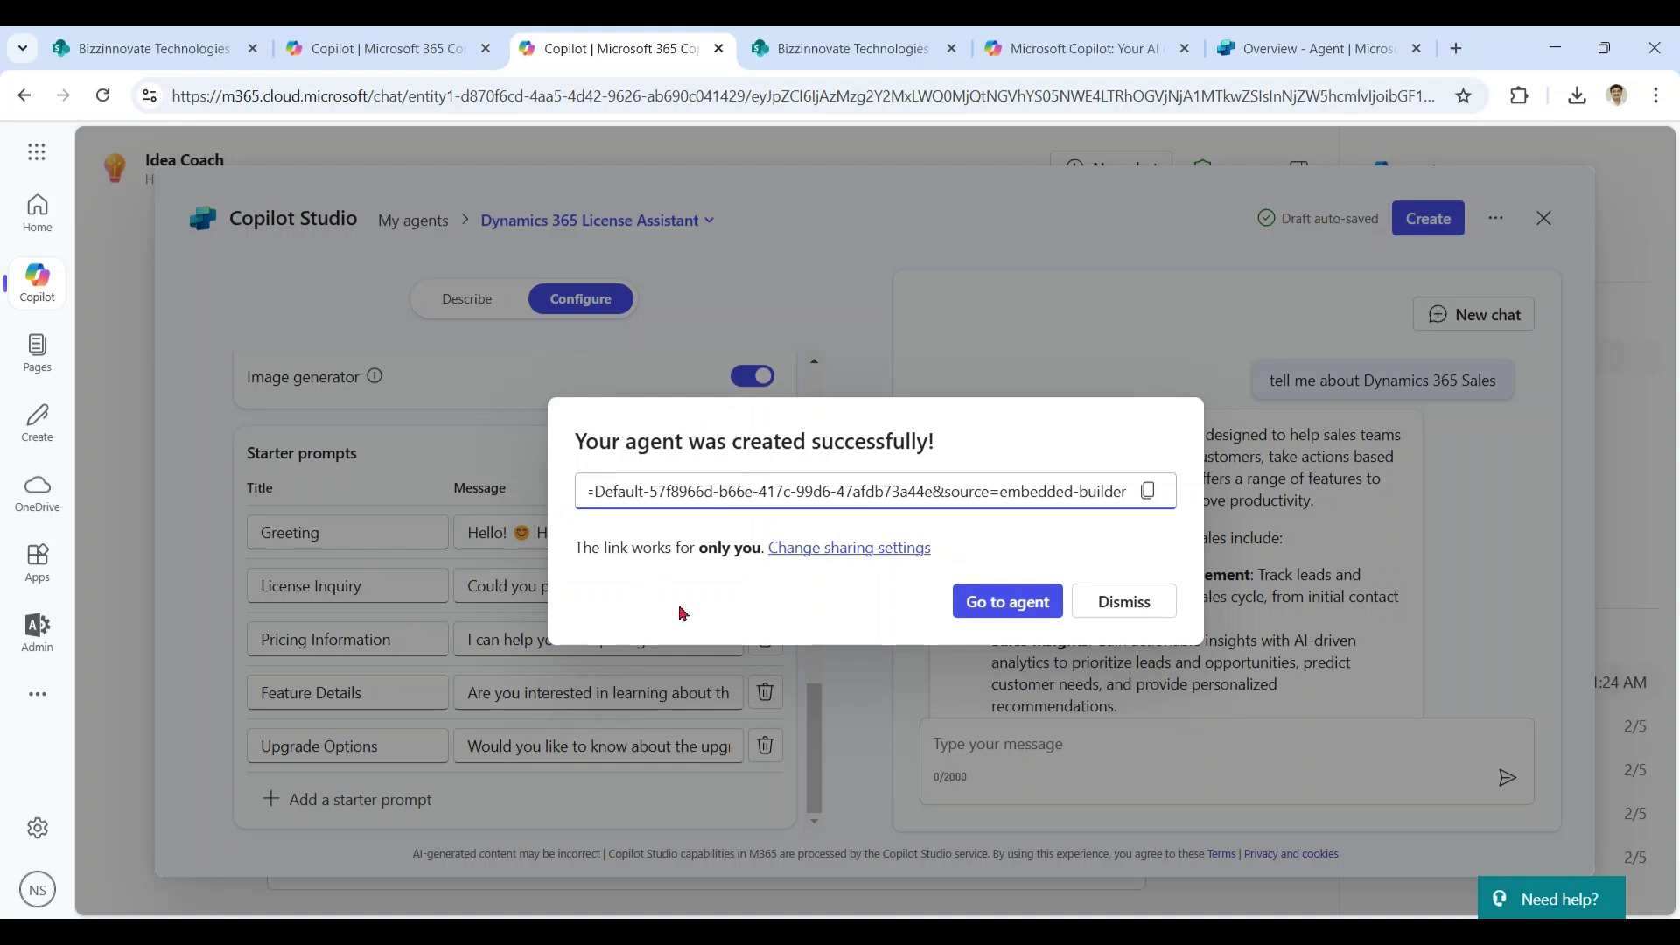
click(874, 549)
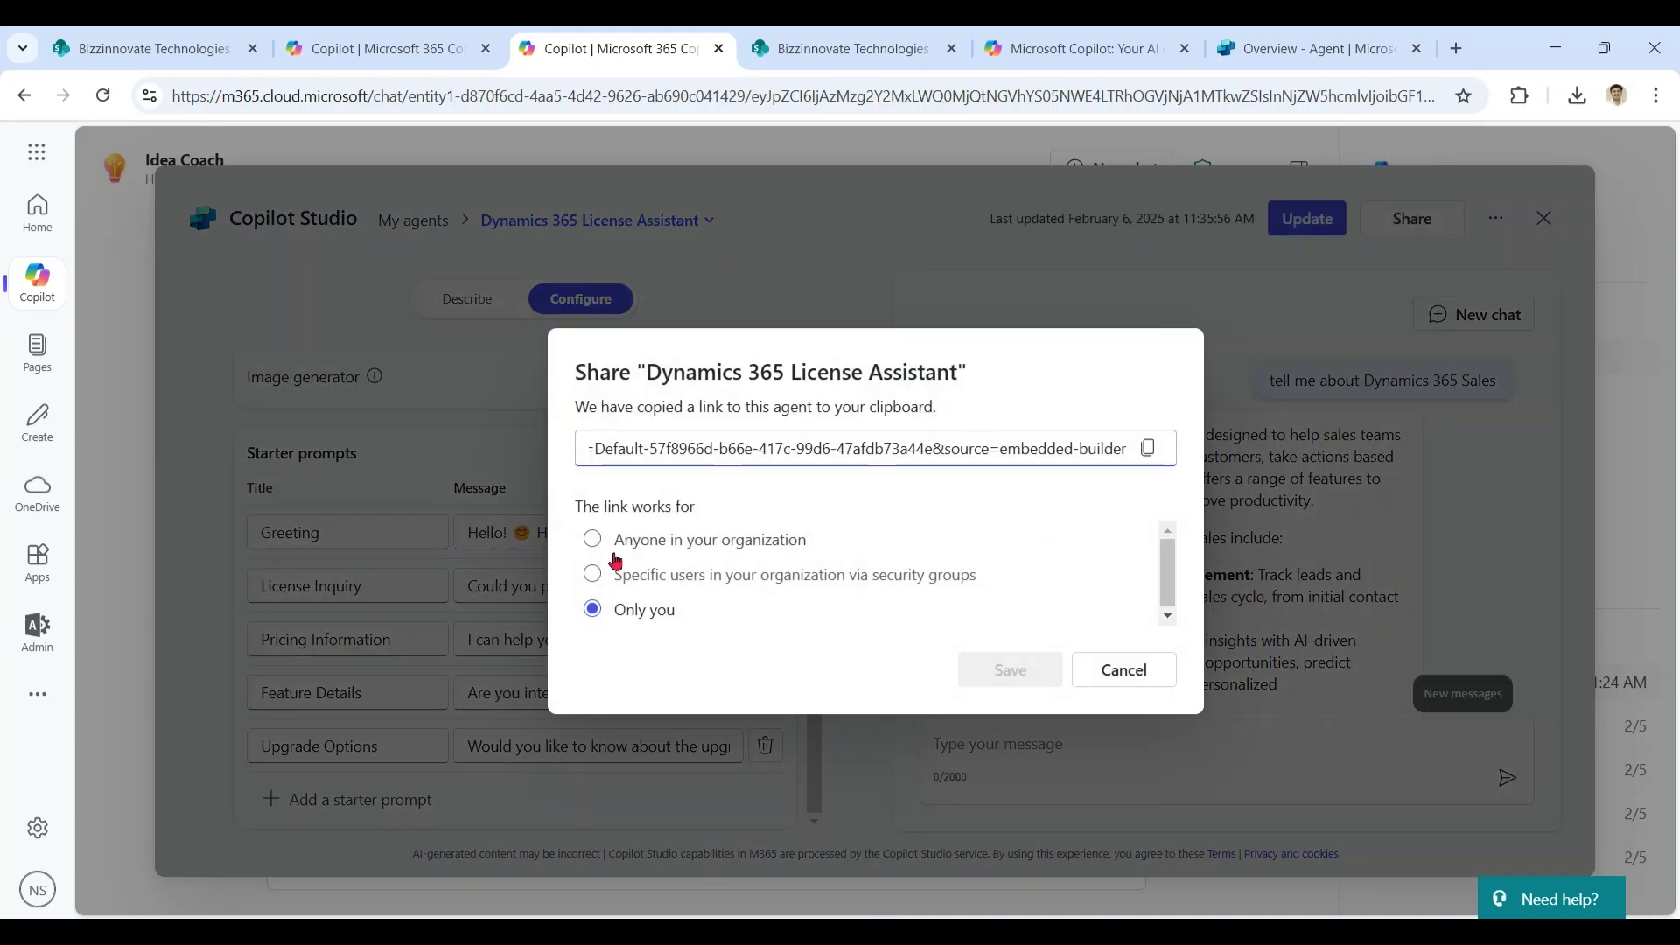
Share the agent with Anyone in your organization, copy its link, and dismiss the confirmation
click(593, 539)
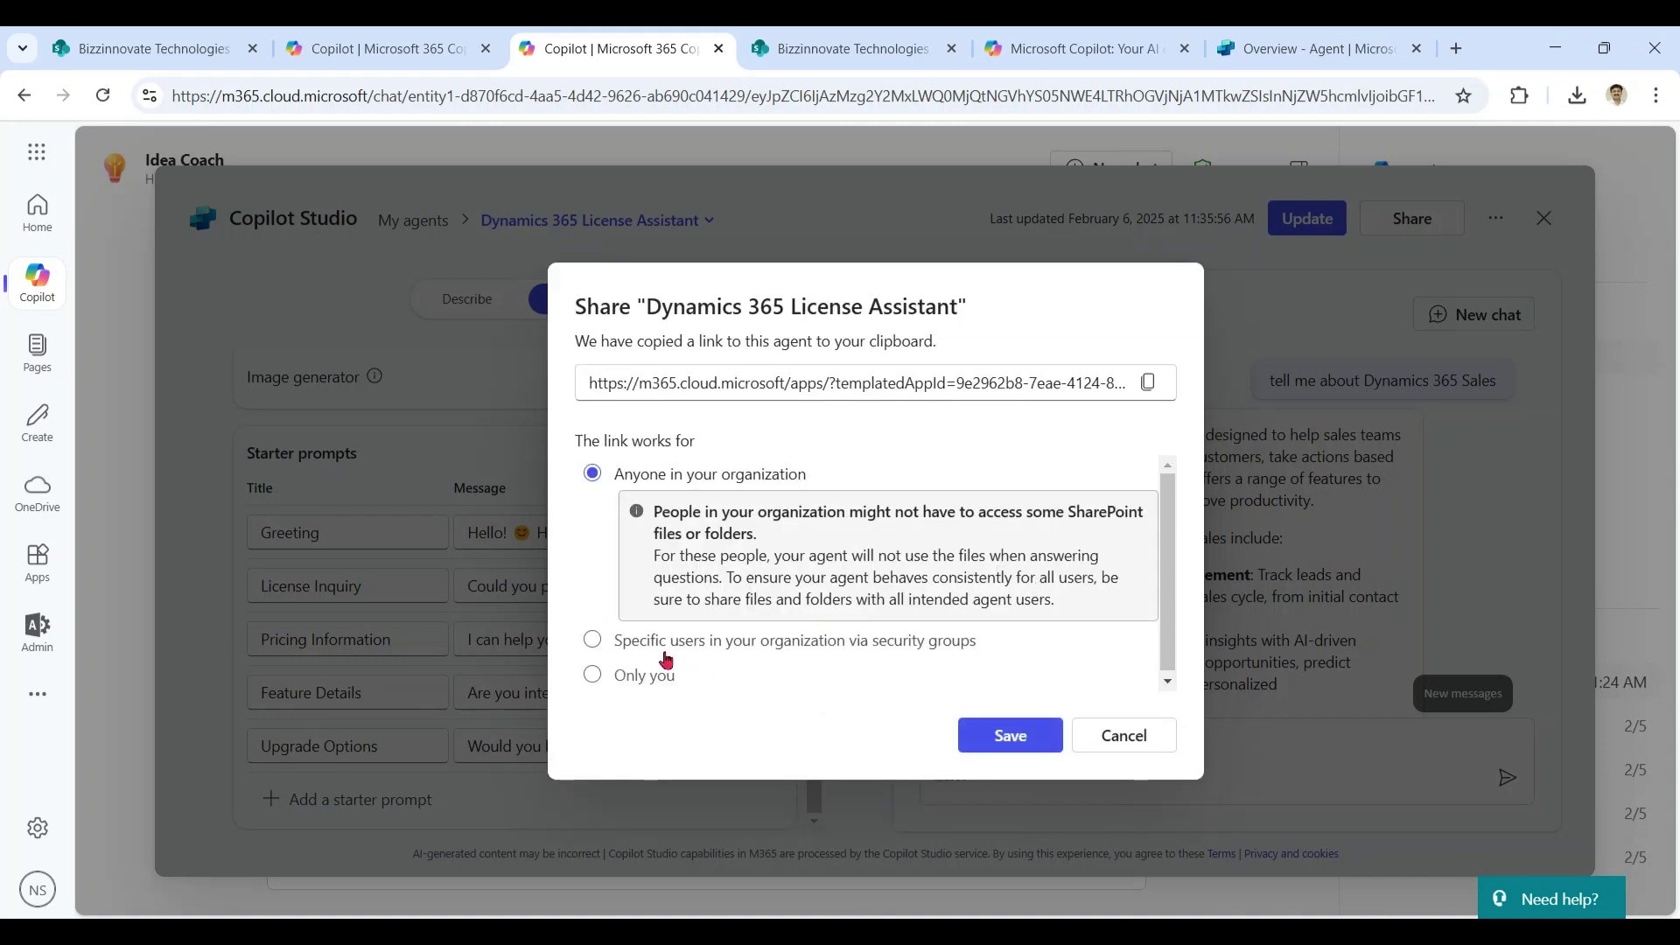
click(593, 643)
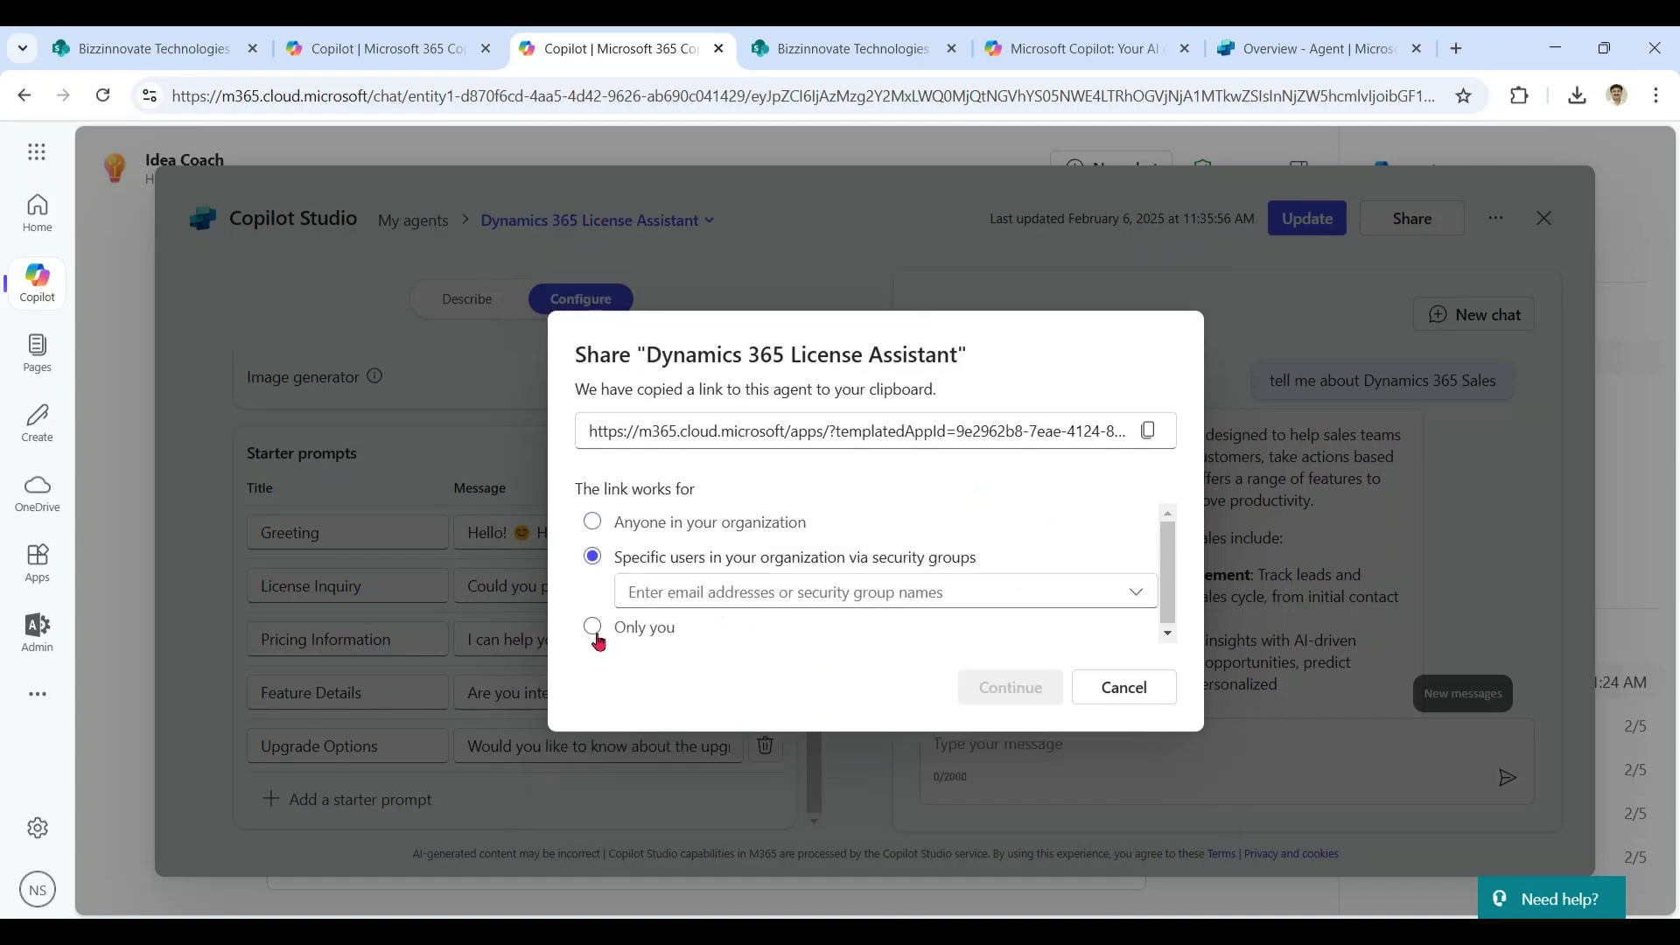
click(598, 642)
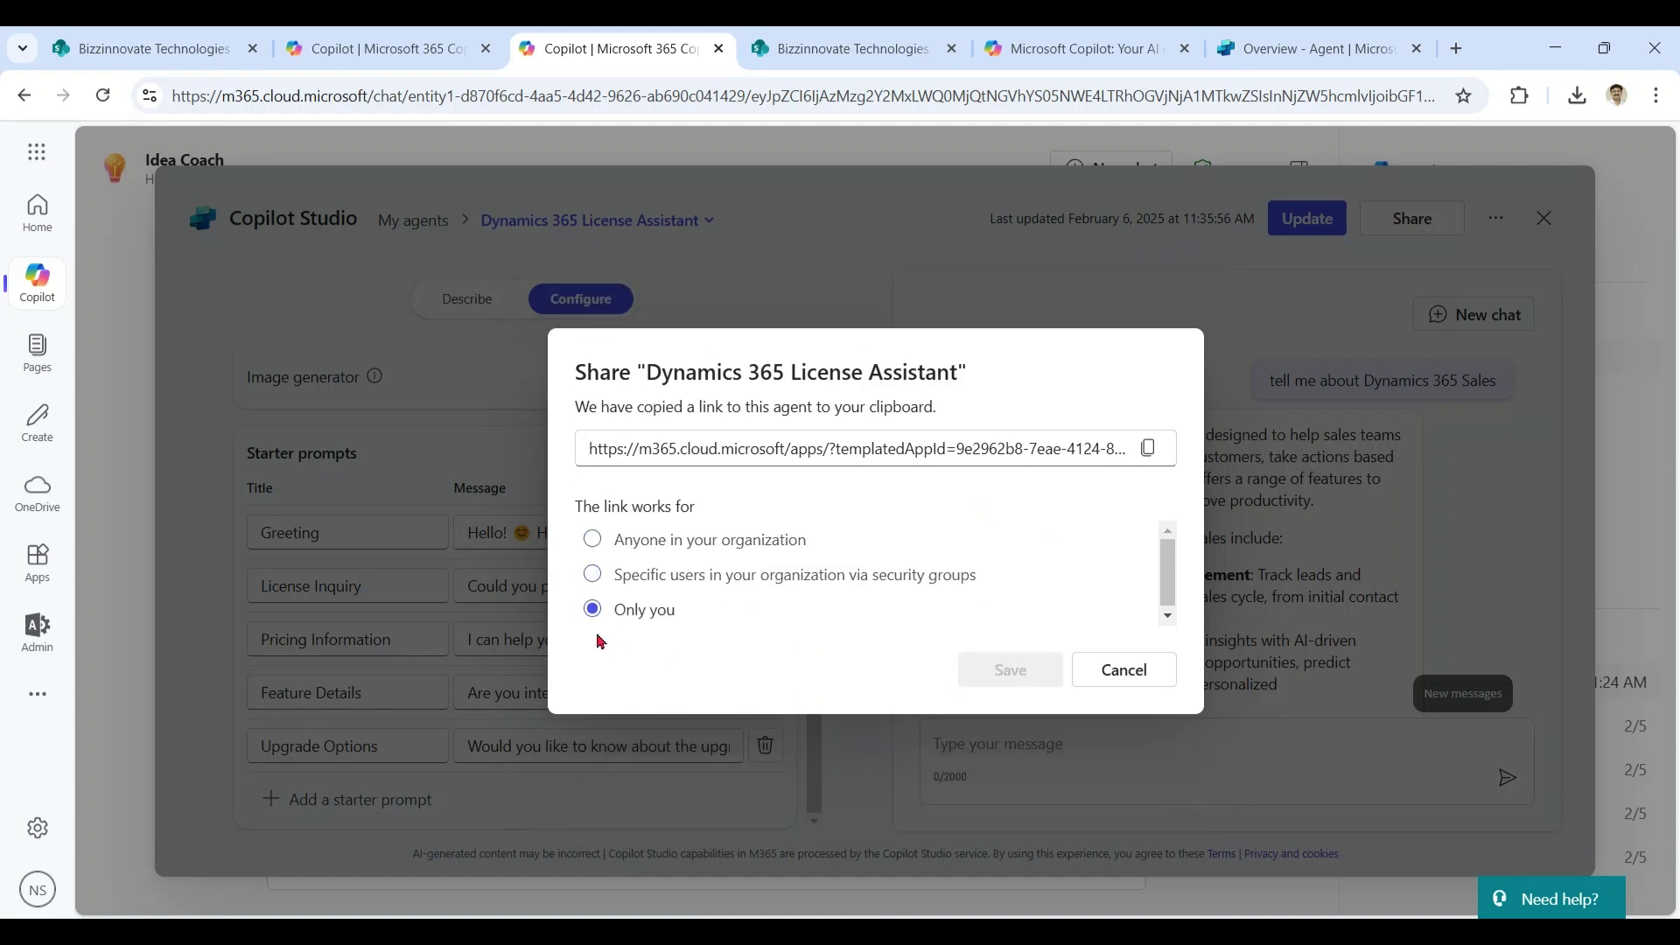
click(595, 587)
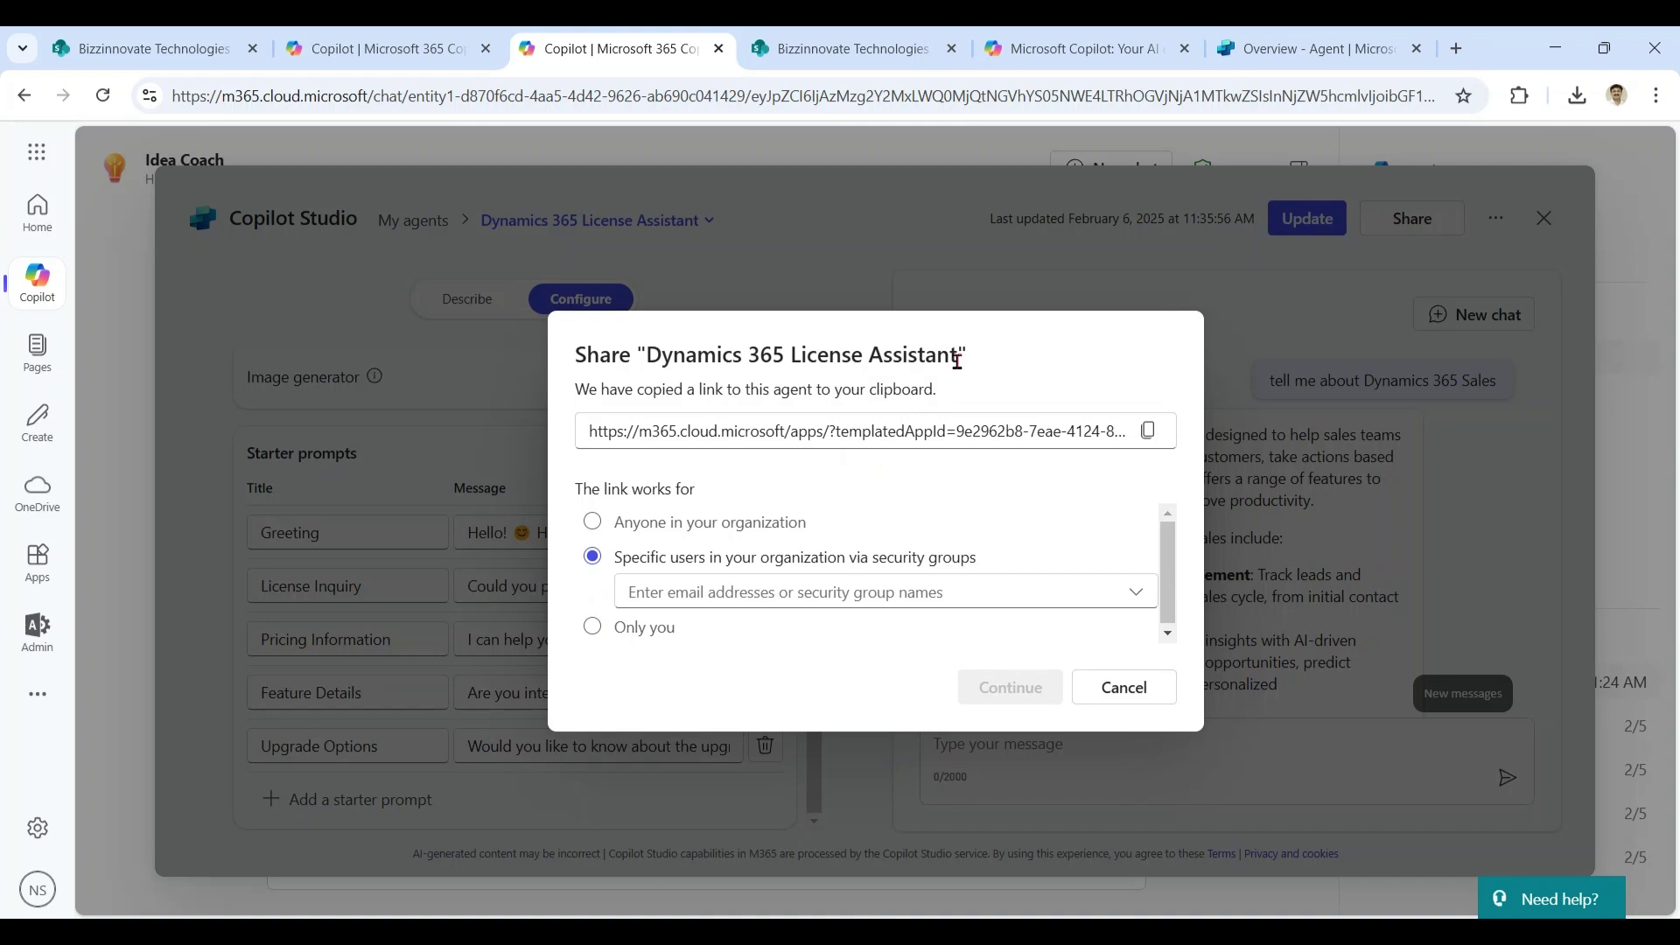
click(1143, 602)
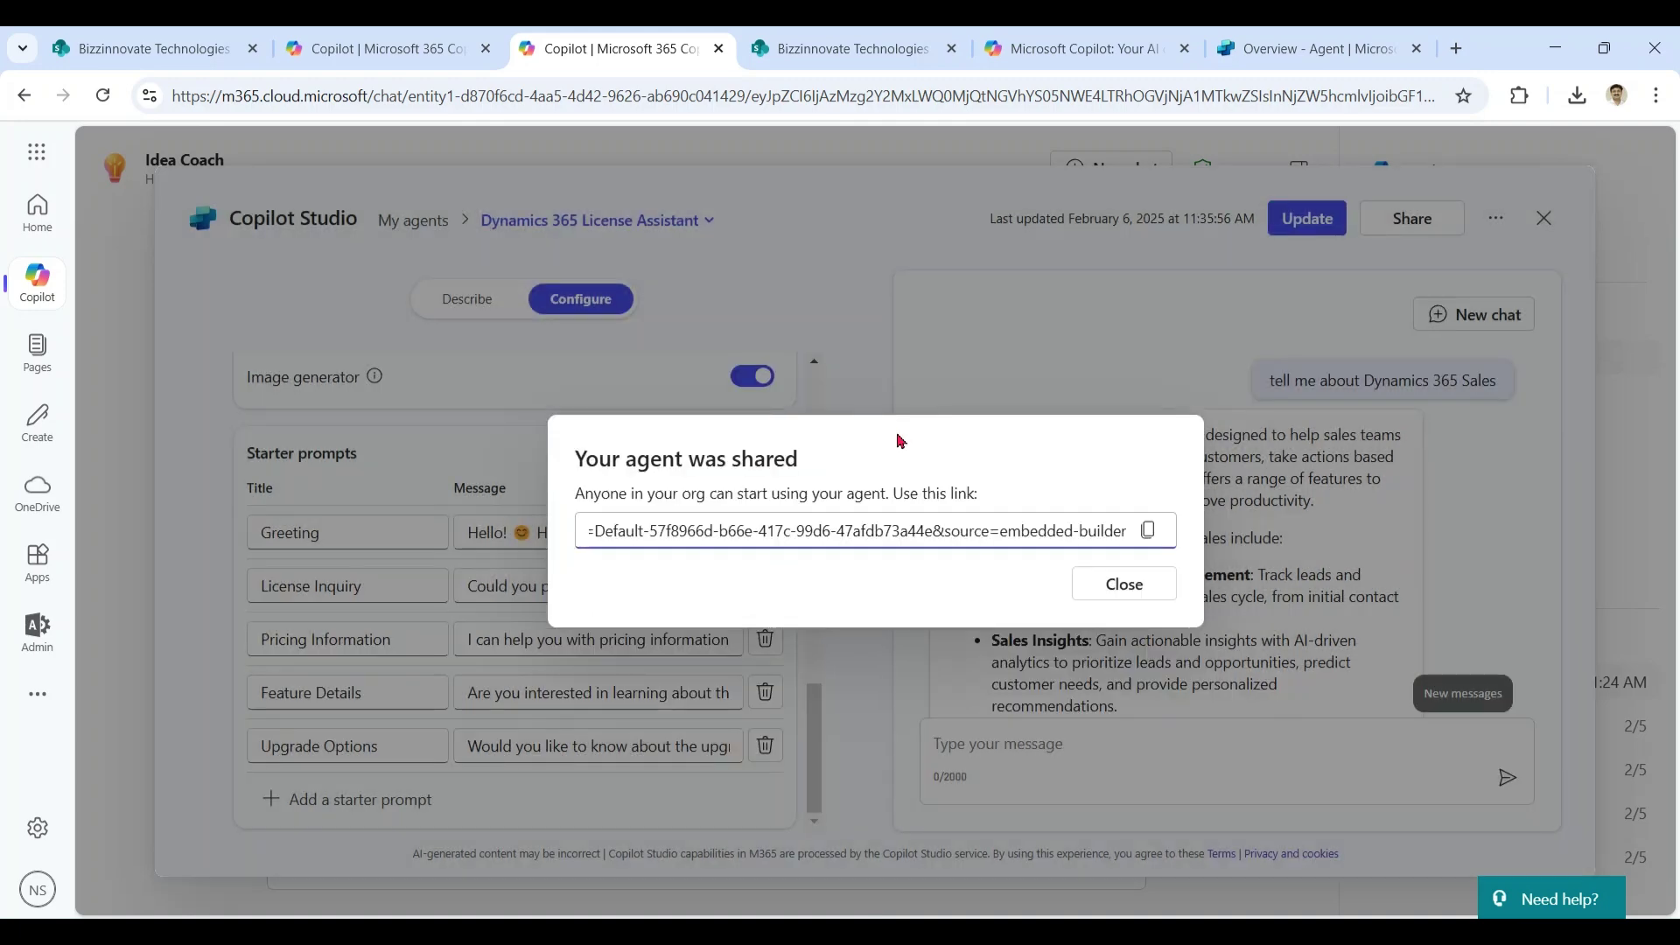
click(1147, 530)
click(1129, 583)
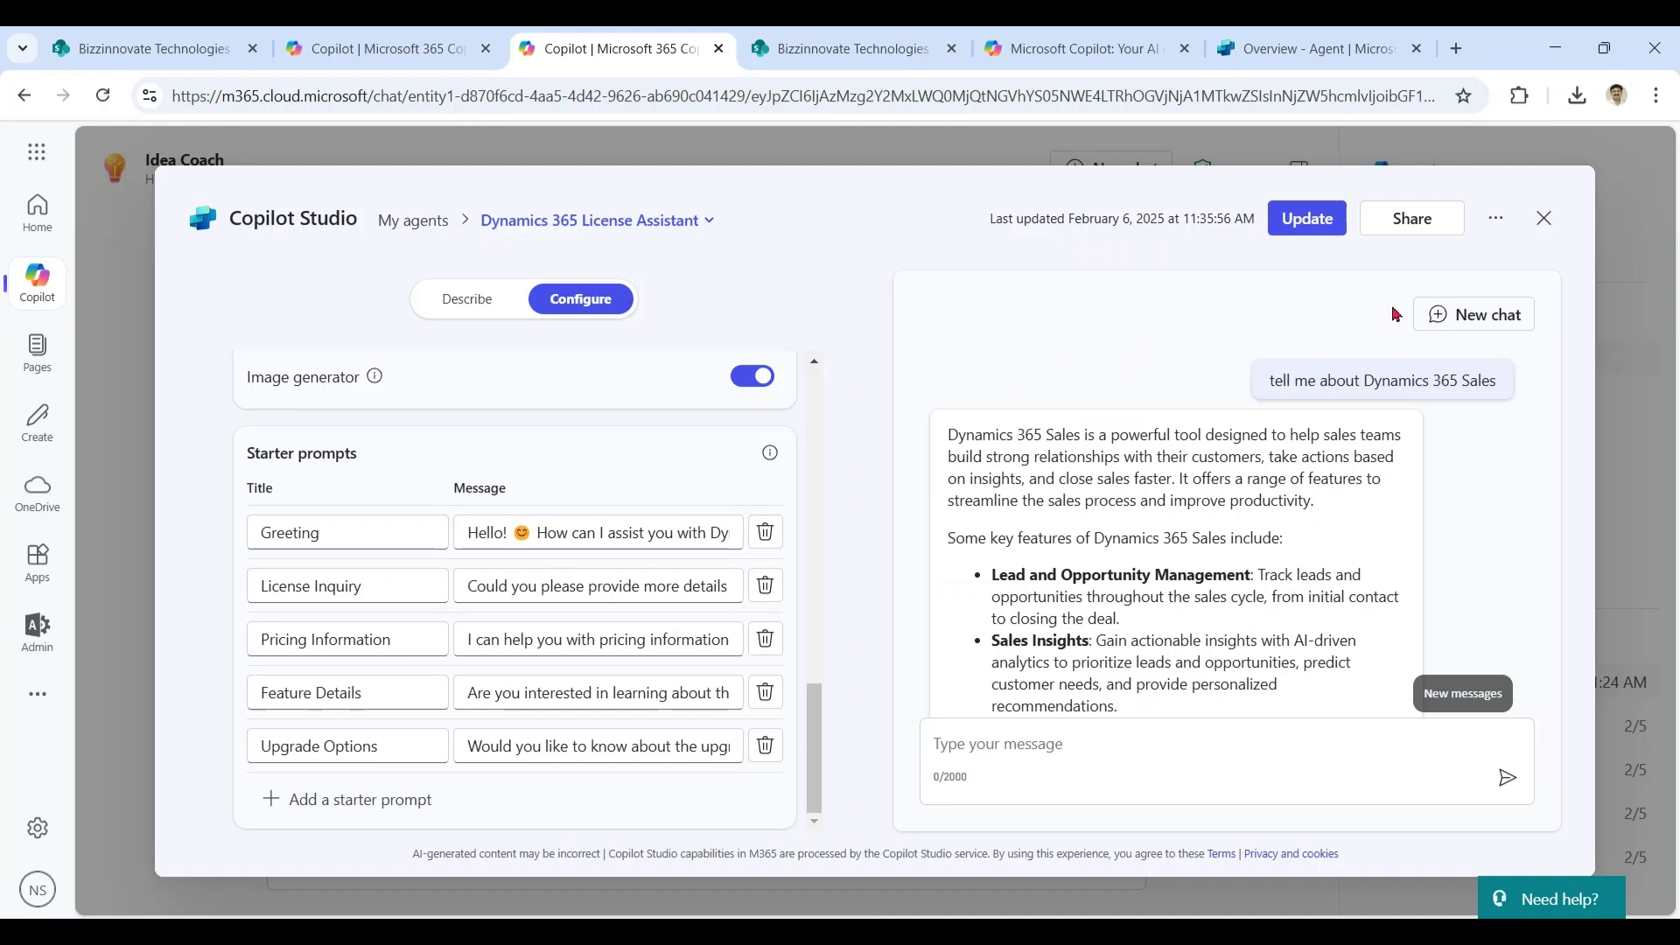
Back in Copilot, open the Dynamics 365 License Assistant from the full agents list
click(1545, 220)
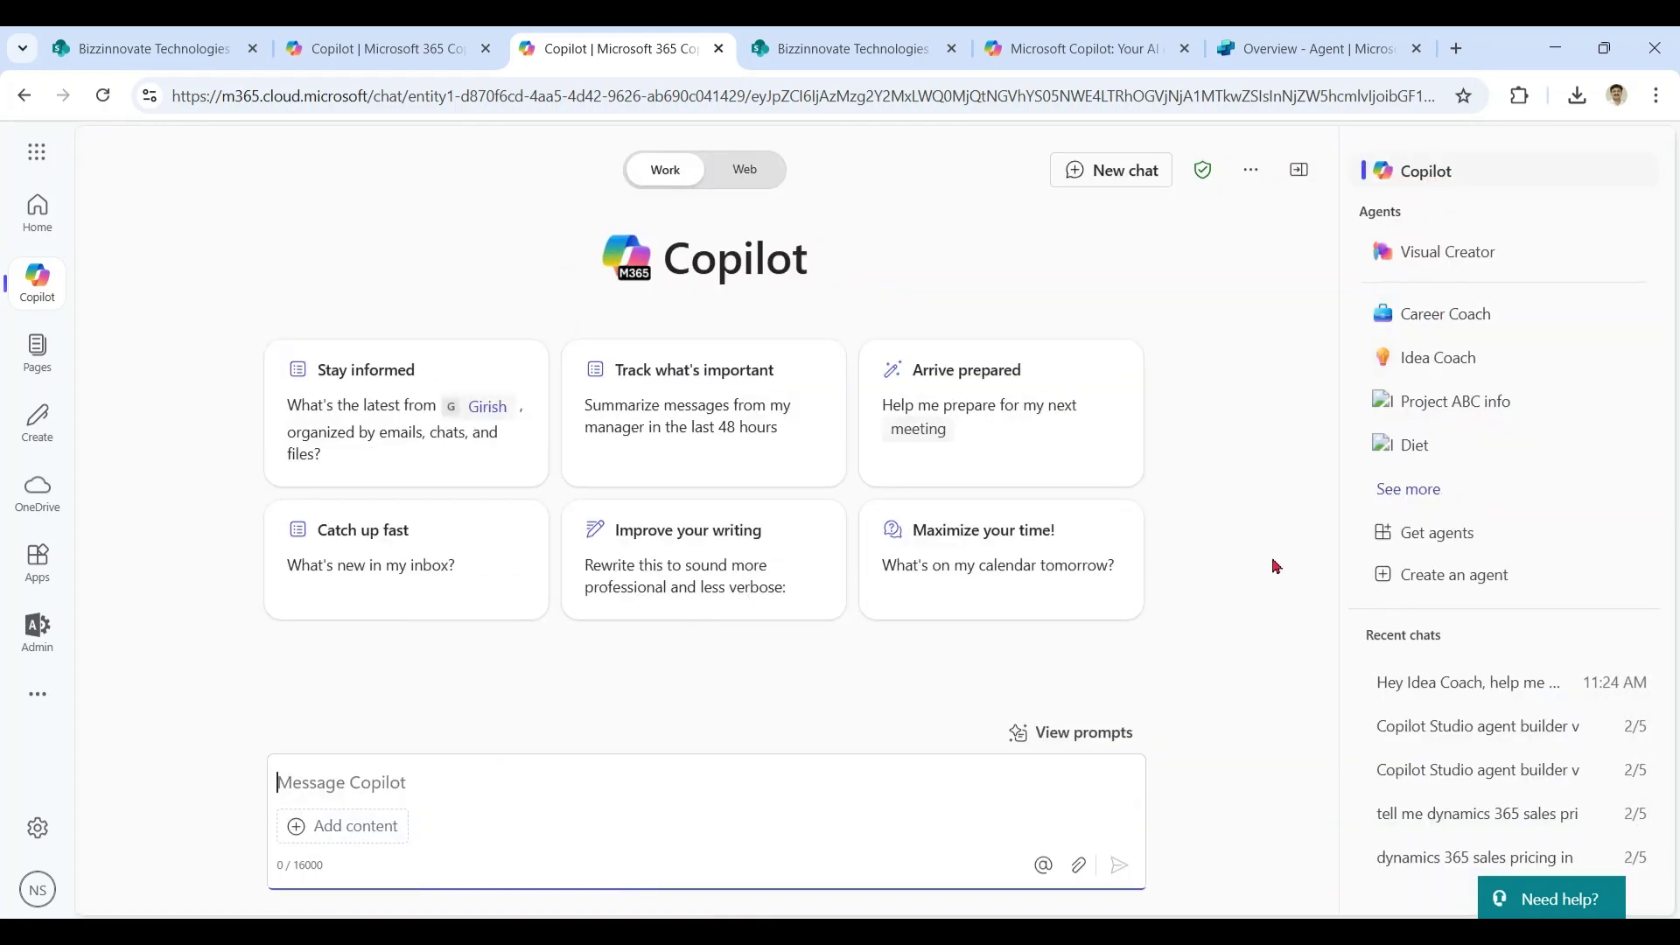
click(1408, 489)
scroll(1488, 508, down, 2)
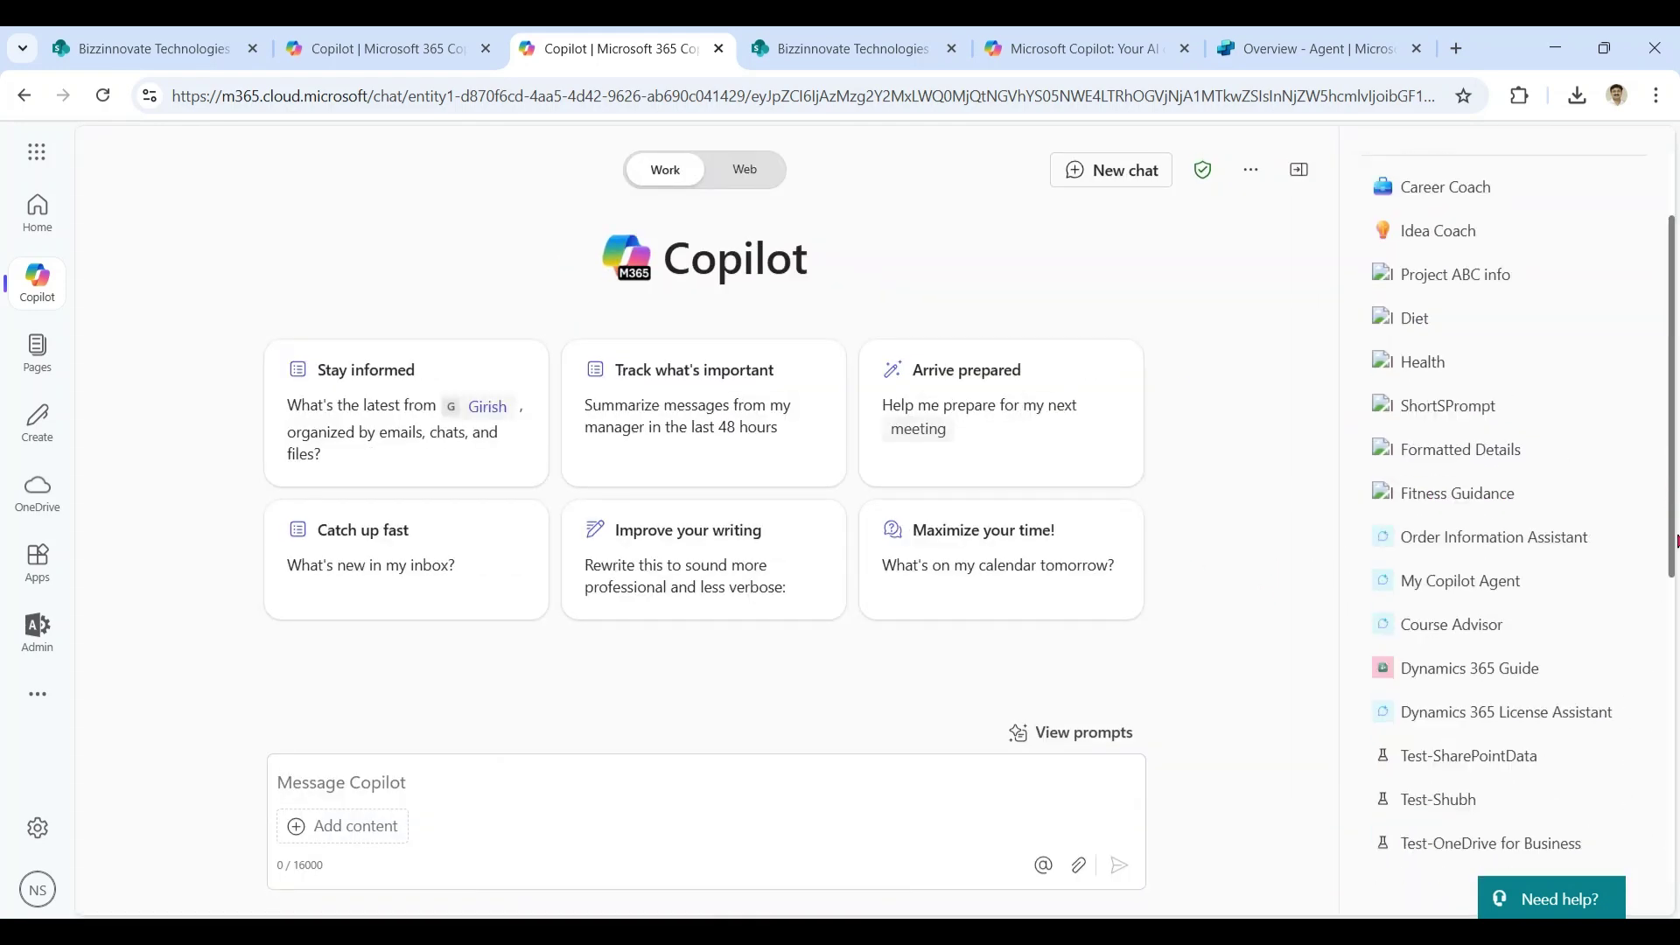
scroll(1512, 517, down, 2)
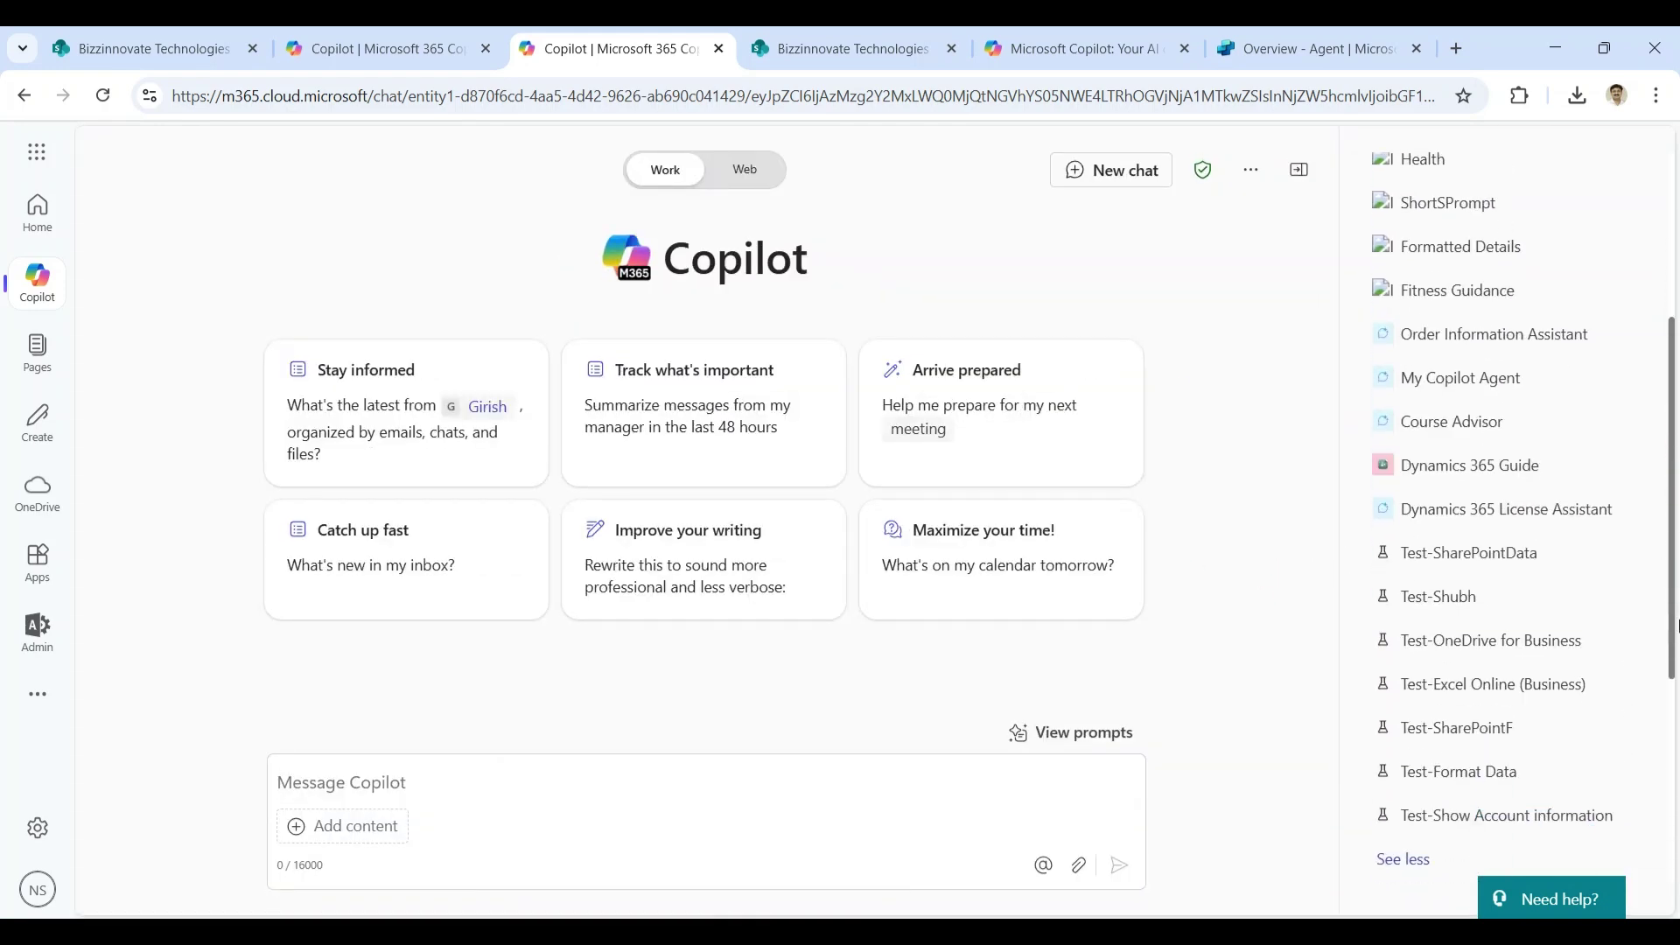
click(1484, 517)
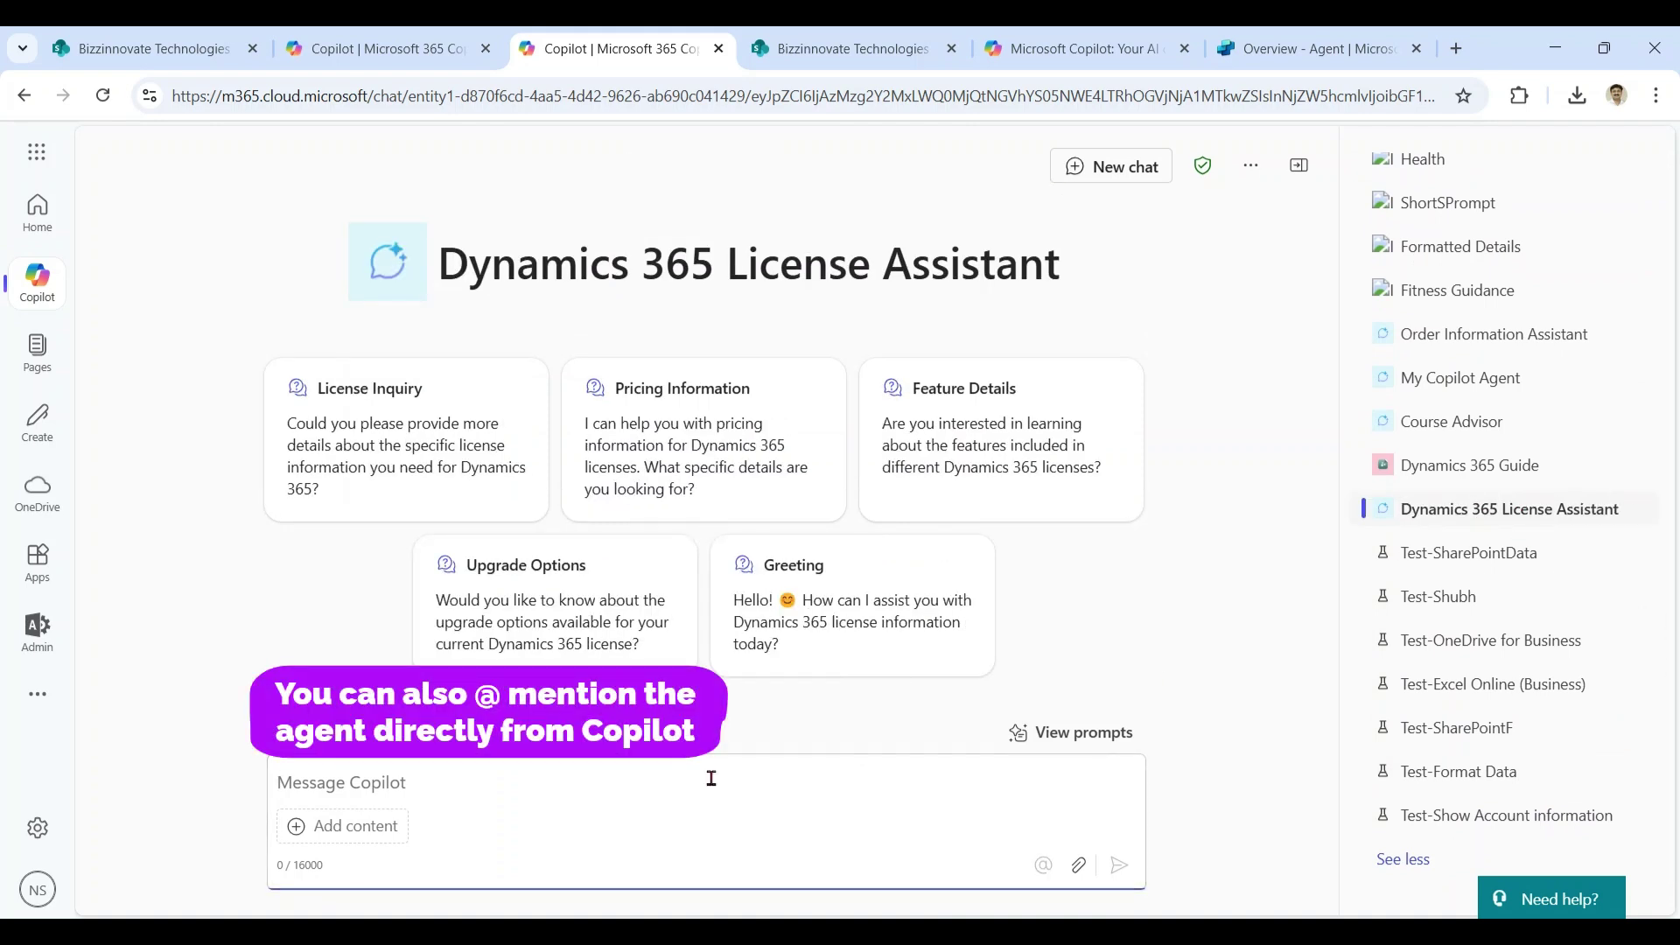
Ask which Dynamics 365 Sales license includes LinkedIn access, then start a fresh chat with the agent
text(Please tell me which lice)
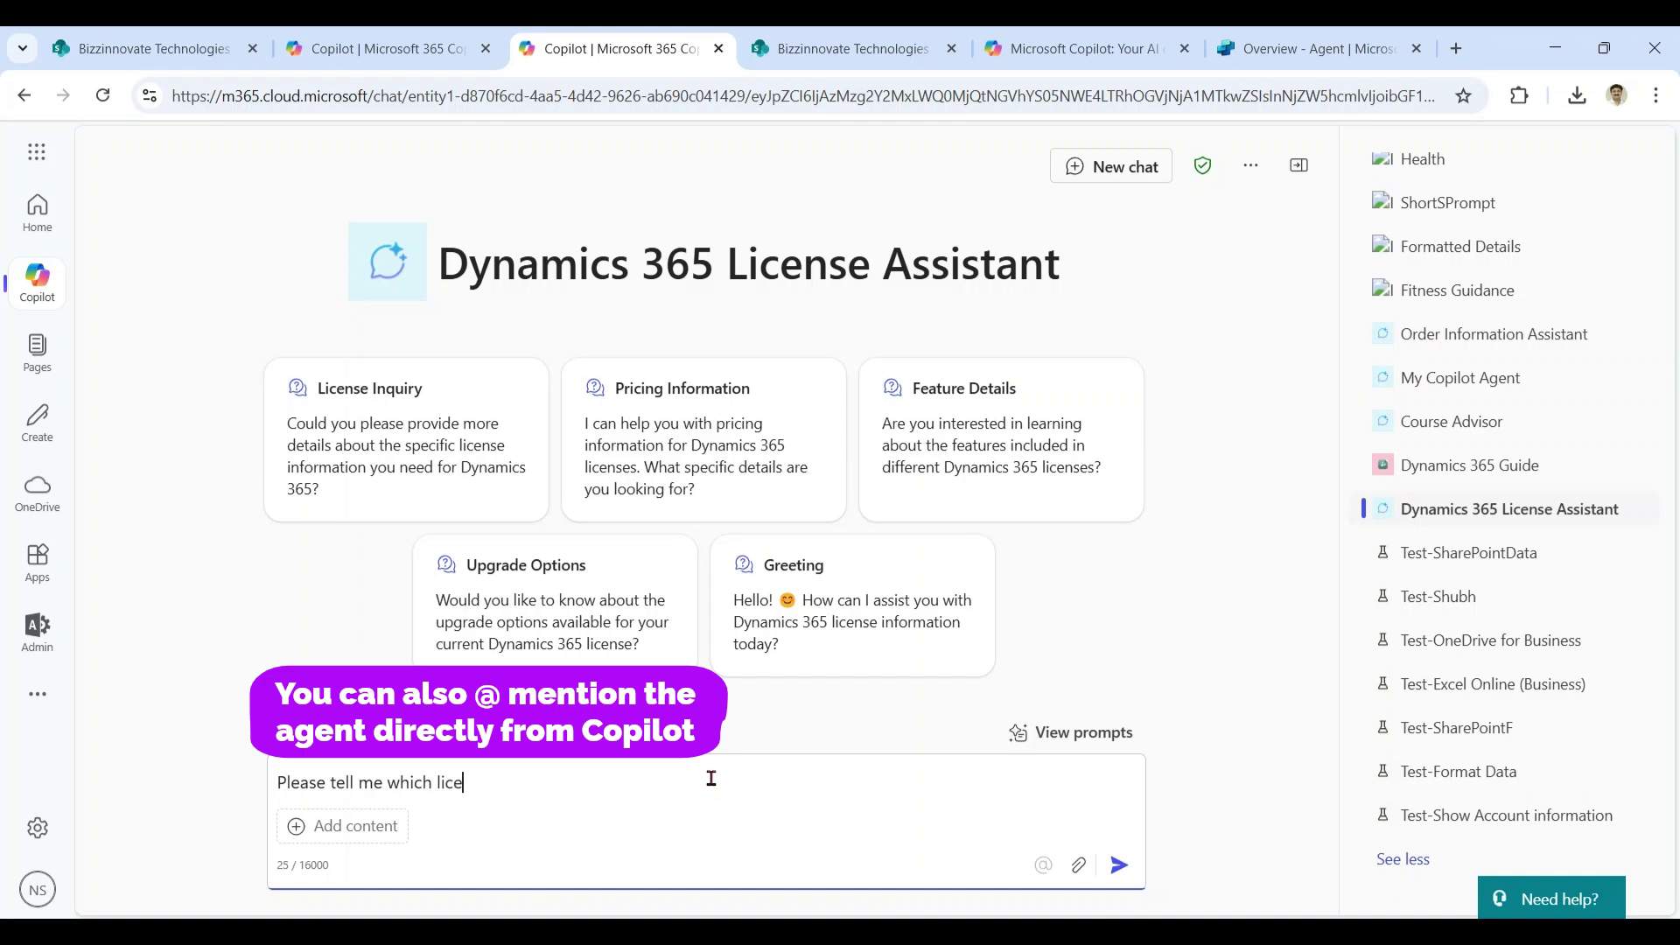
text(nse in dynamics 365 sales )
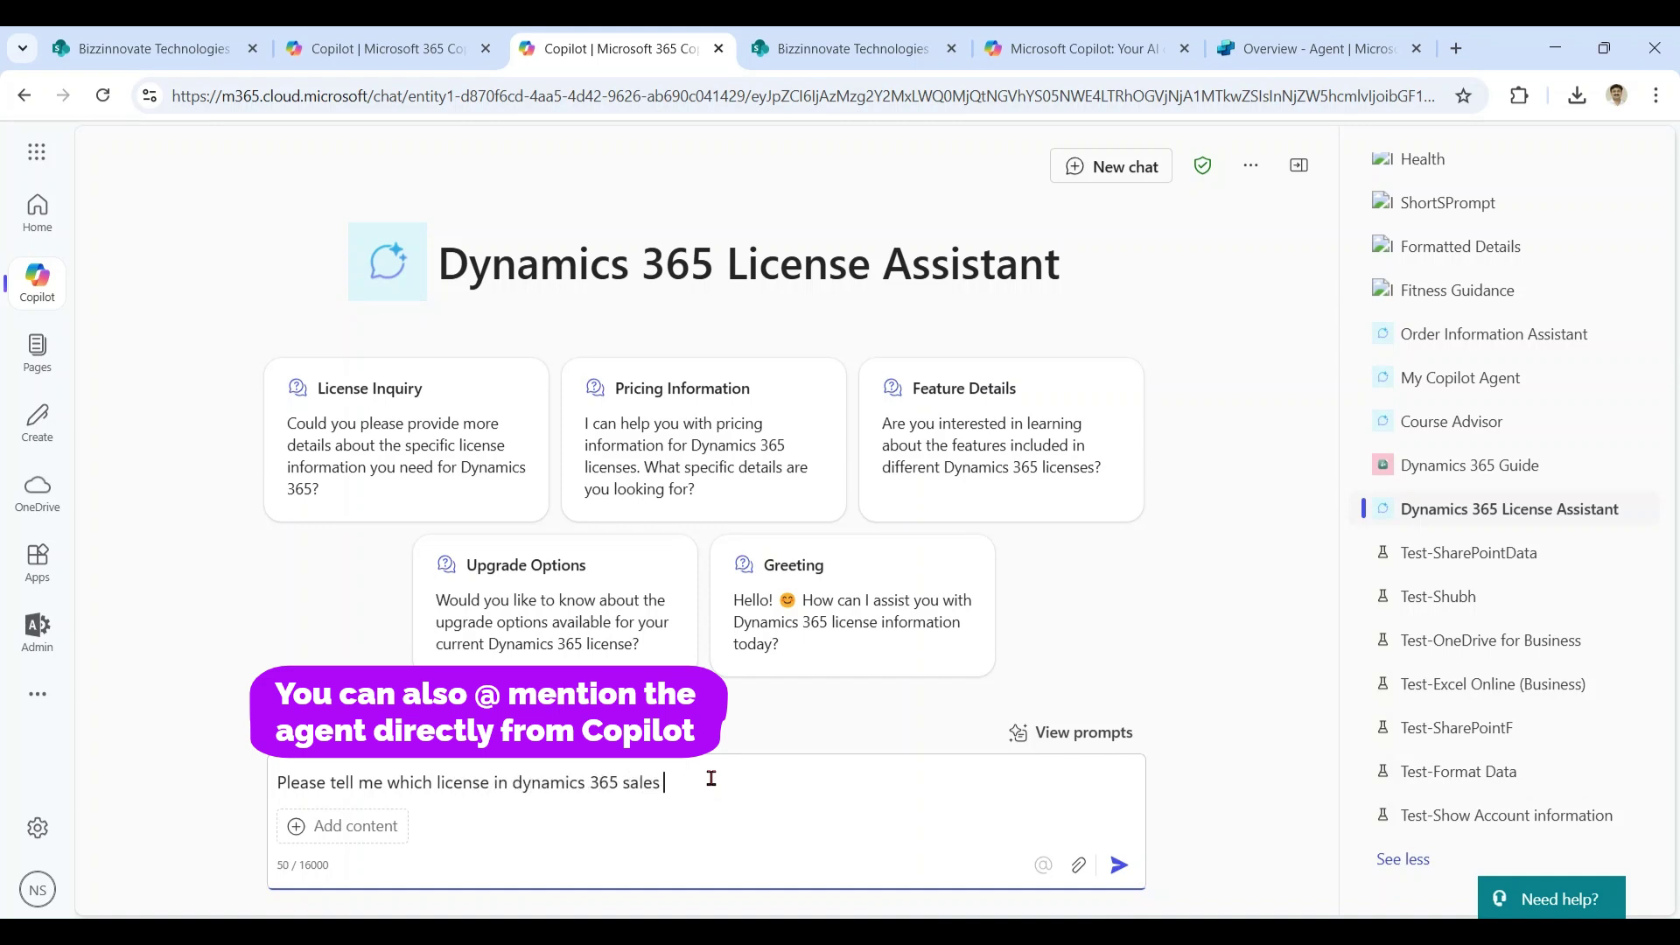
text(include Linkedin access ?)
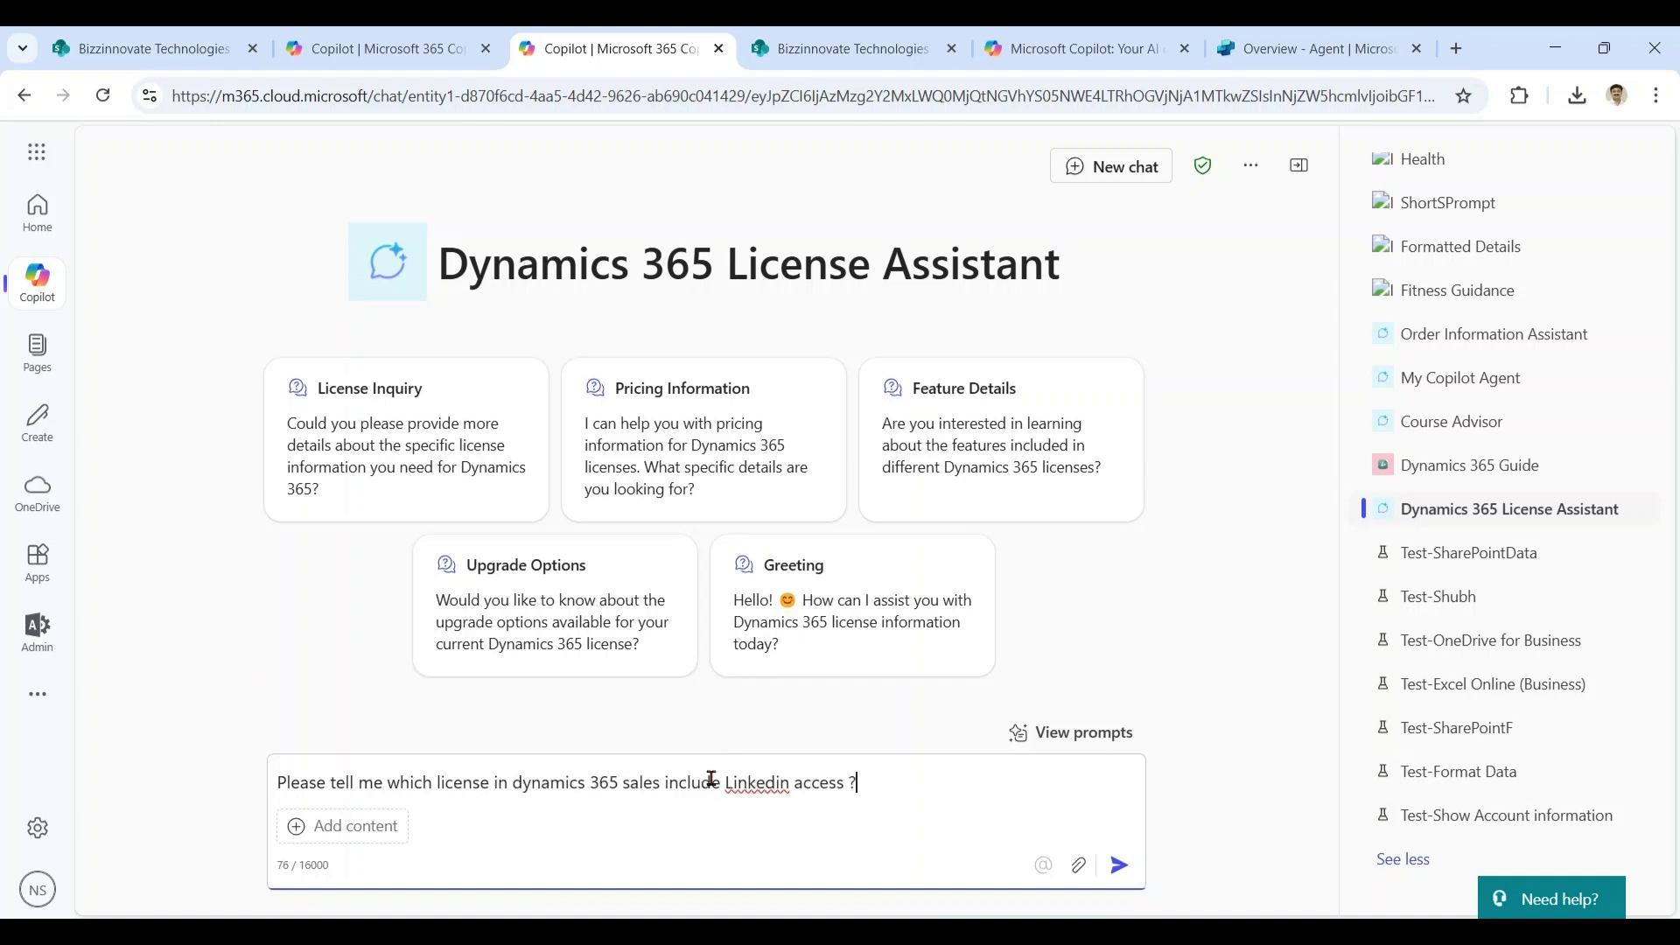
key(Return)
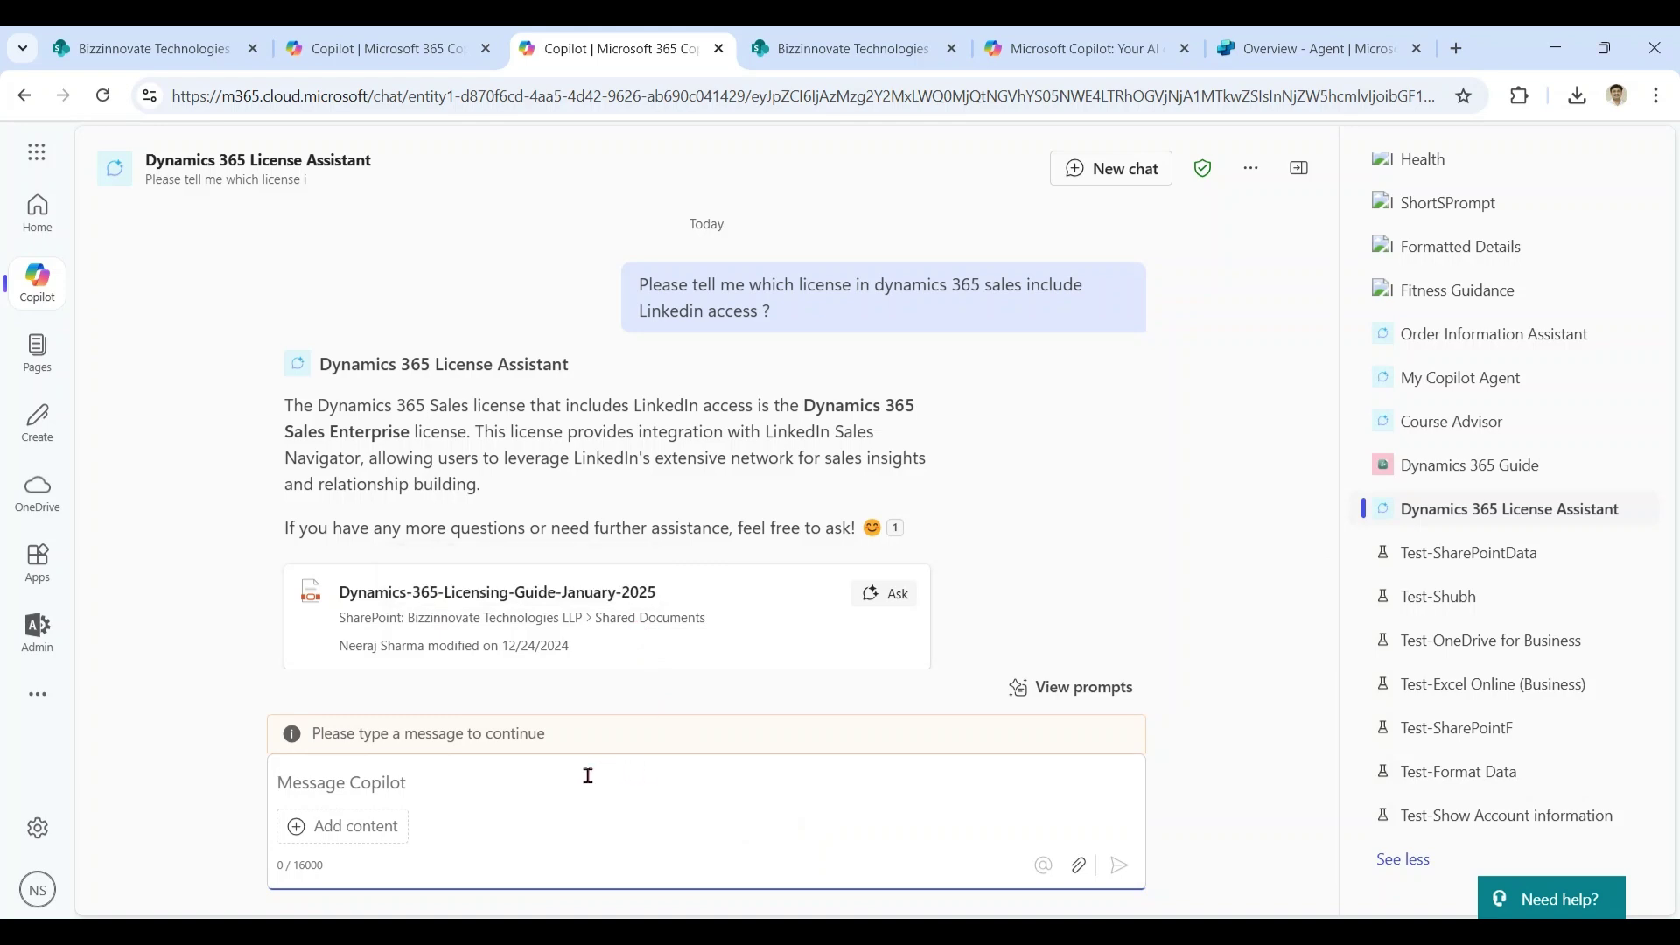
click(1498, 516)
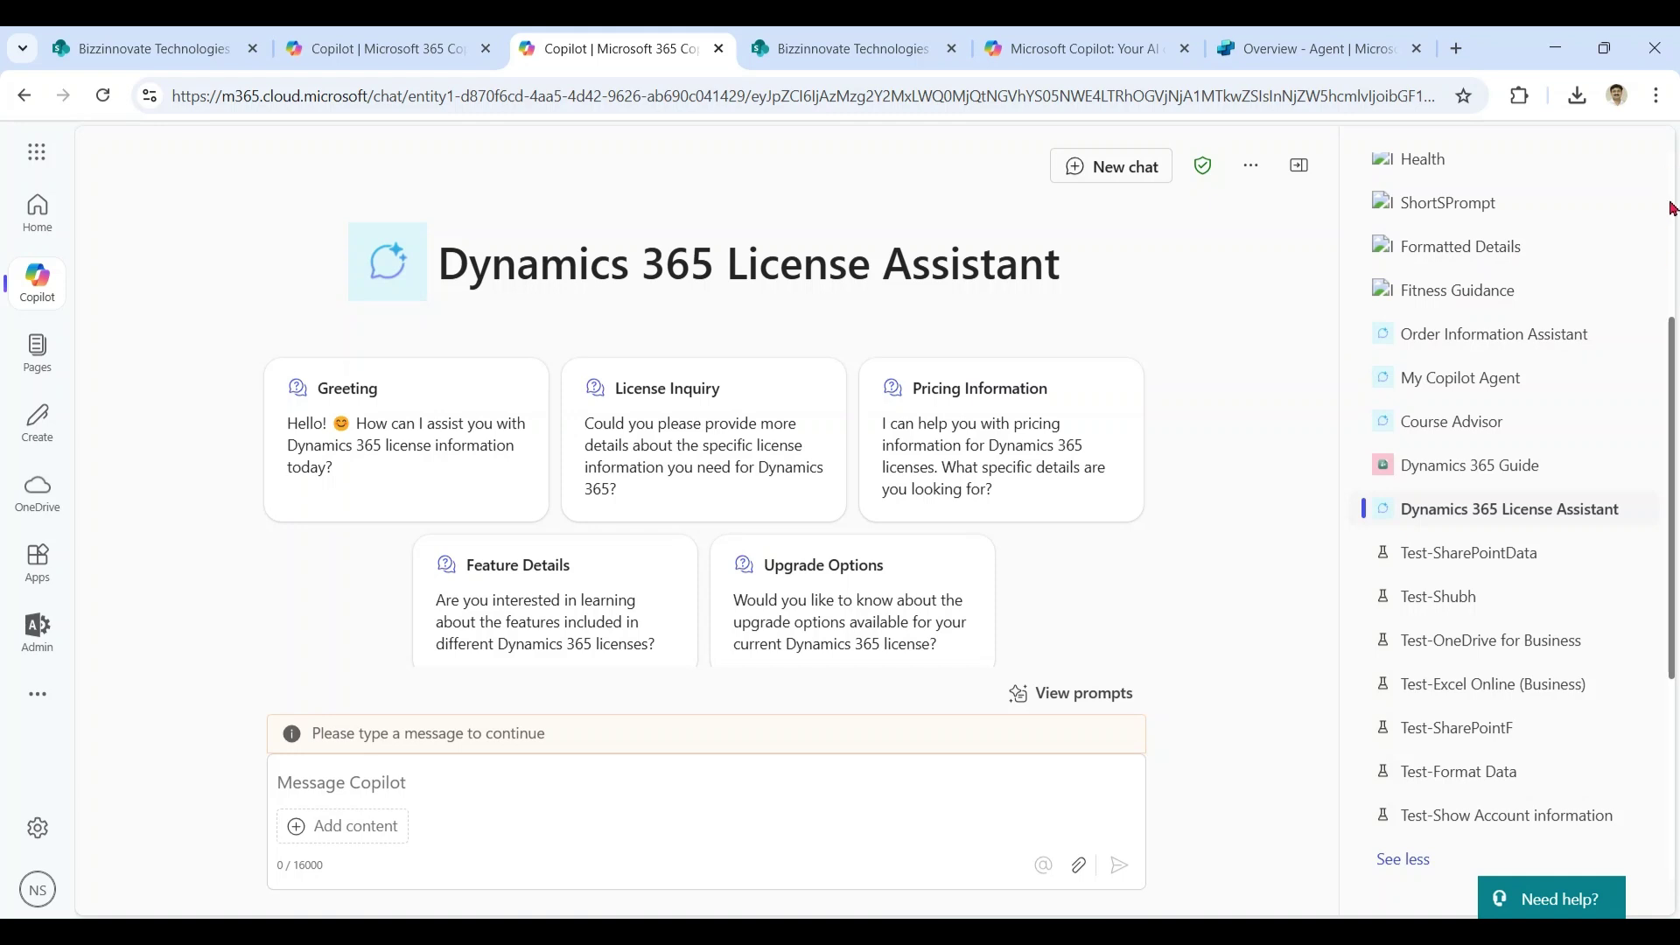
Open the Dynamics 365 License Assistant for editing through View all agents in the agent builder
scroll(1645, 262, up, 4)
click(1471, 172)
scroll(1628, 443, down, 6)
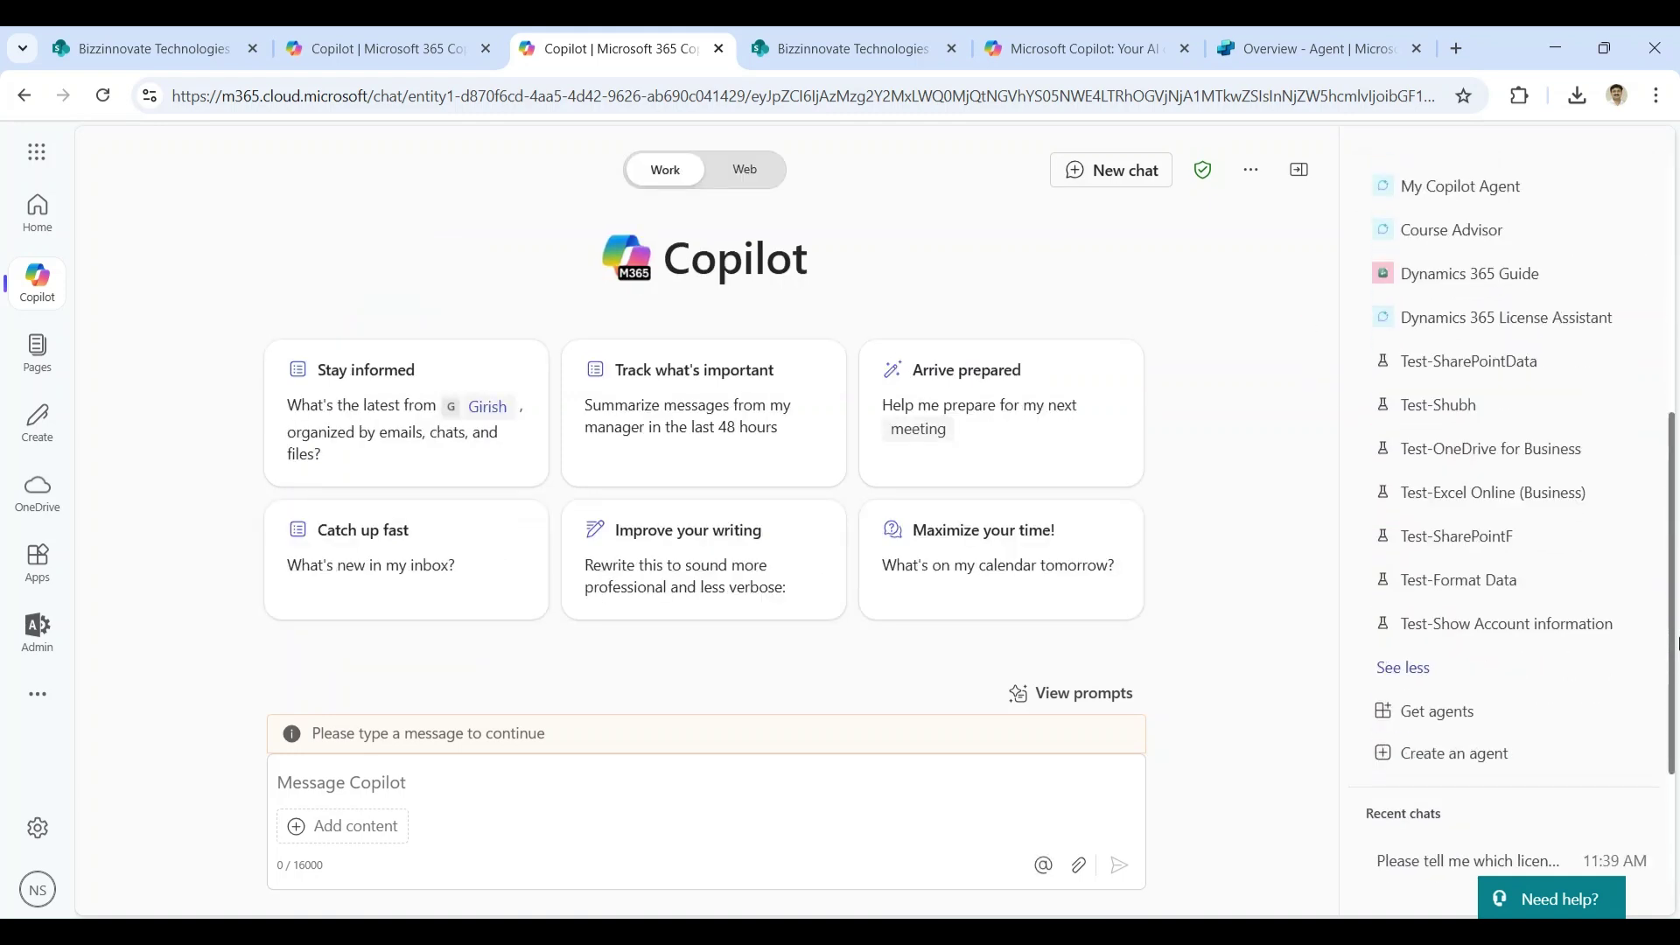
scroll(1677, 644, down, 3)
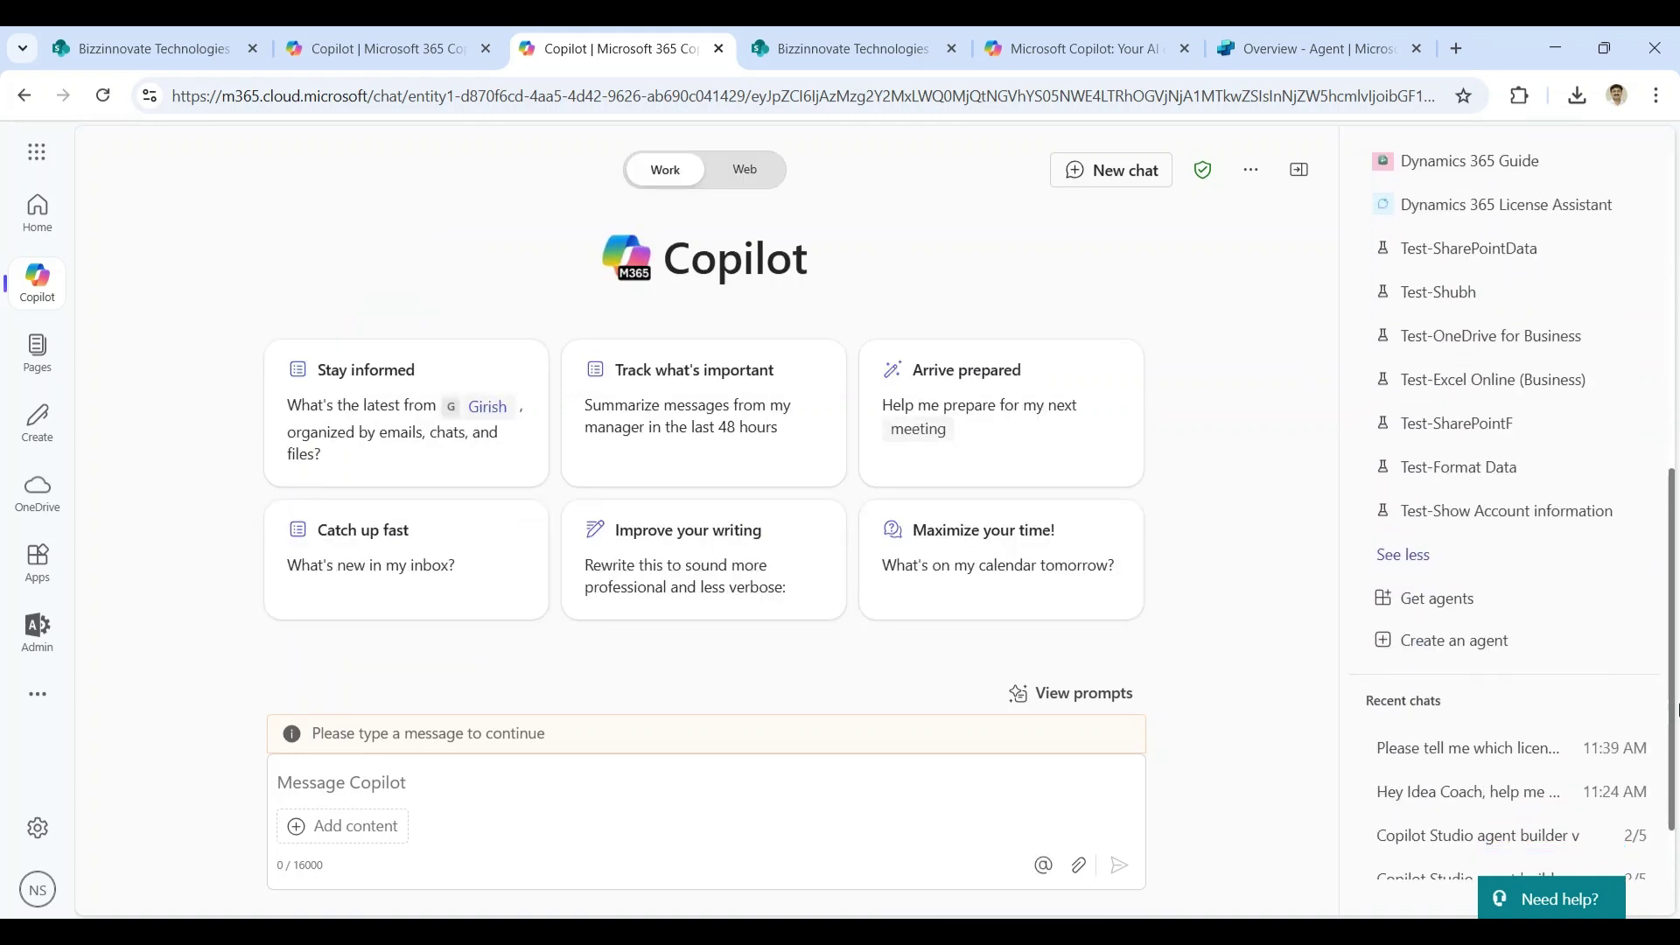
click(1473, 624)
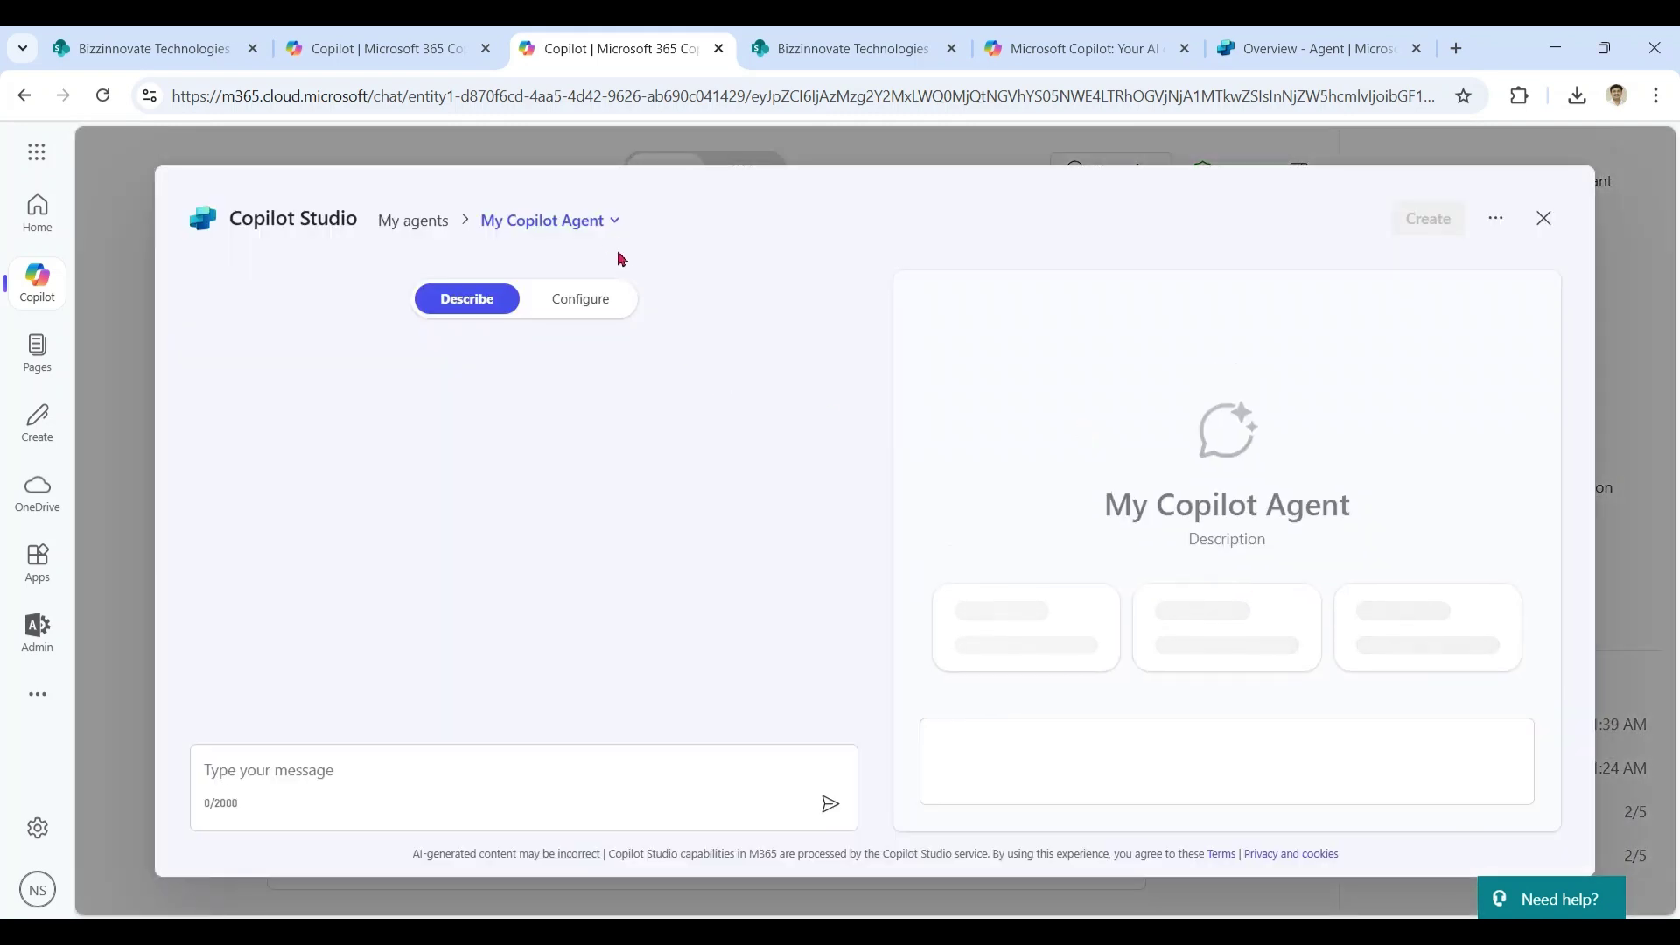
click(613, 222)
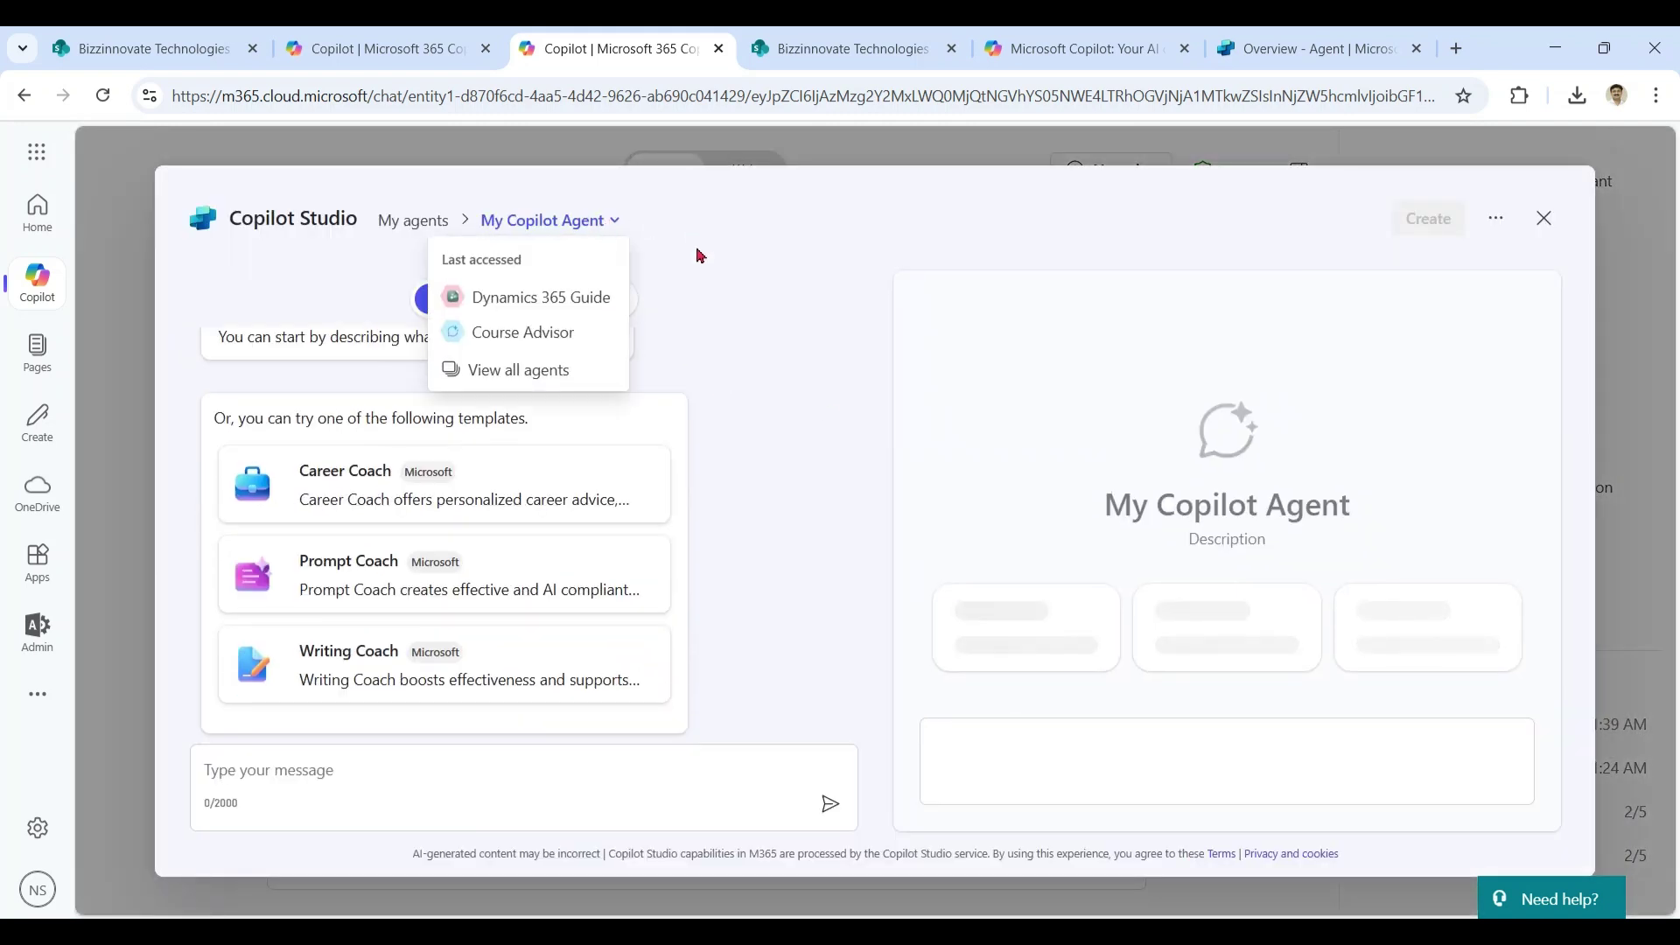
click(537, 378)
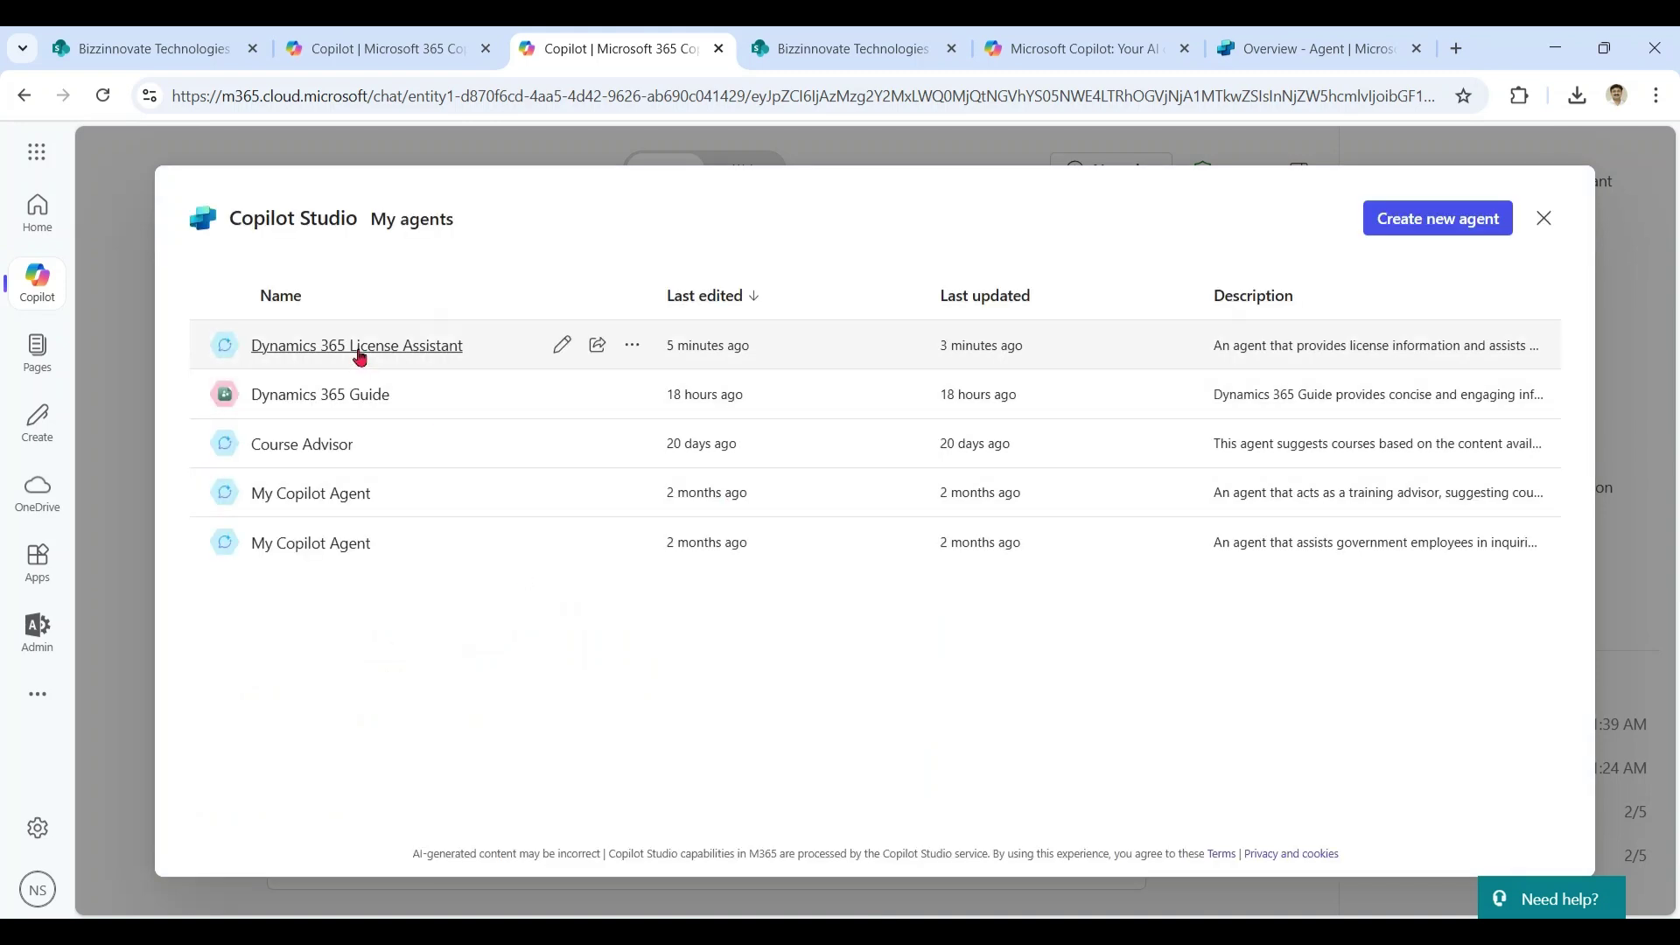
click(563, 348)
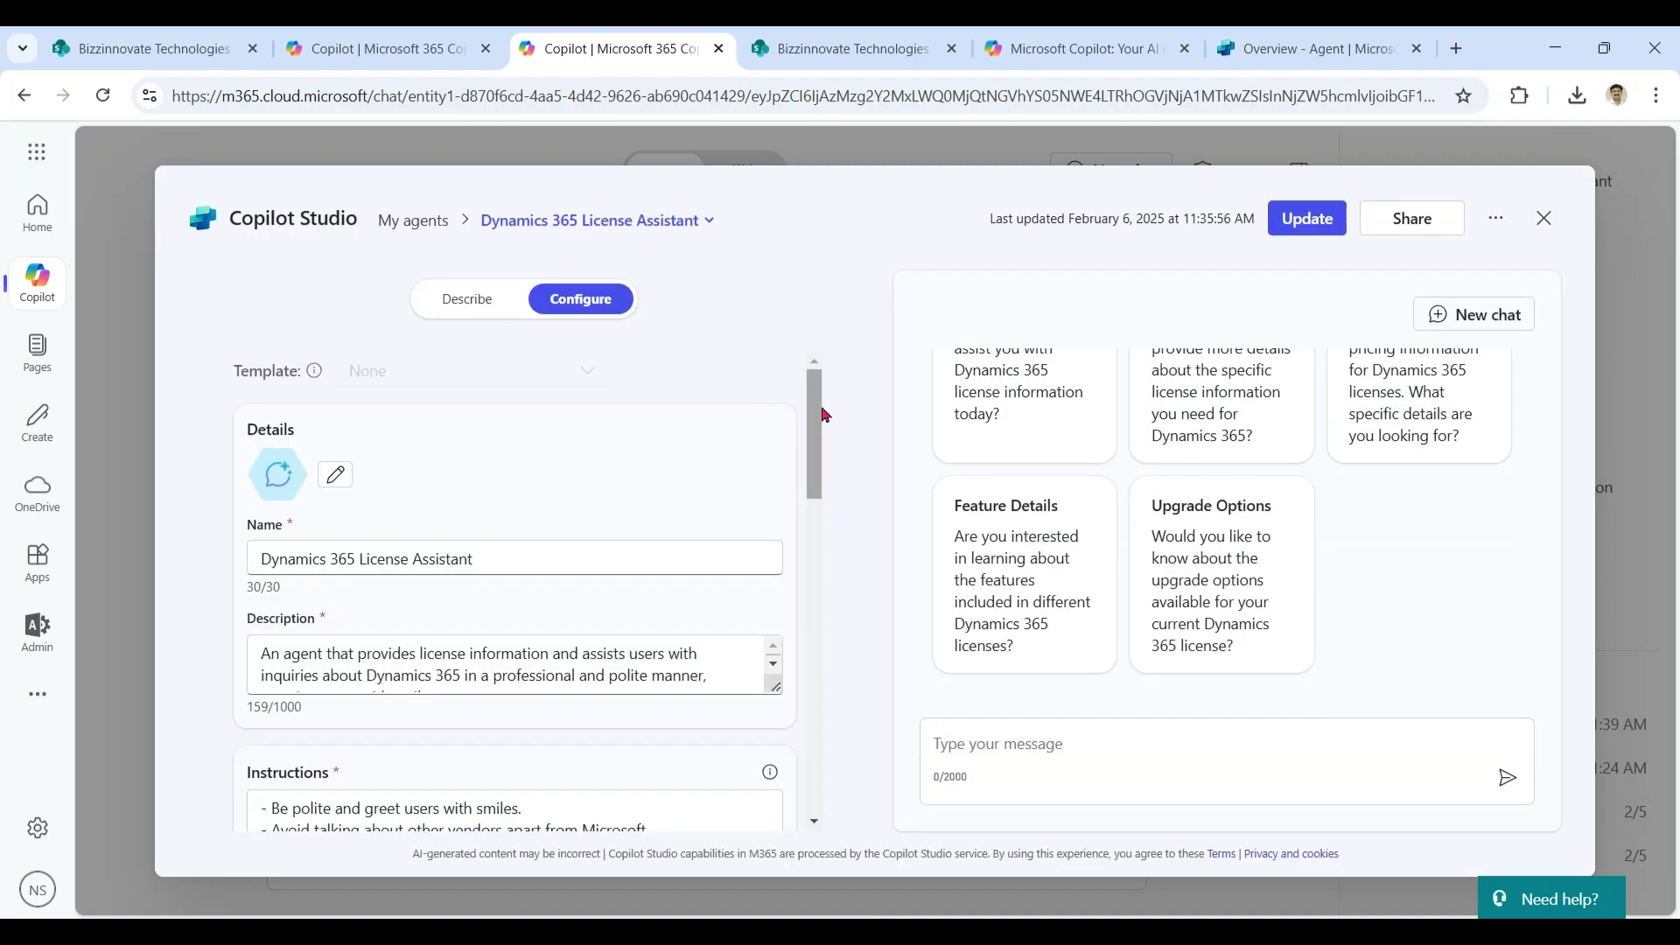
Enable Web content as a knowledge source, save the update, and go to the agent's chat
drag(815, 416, 824, 571)
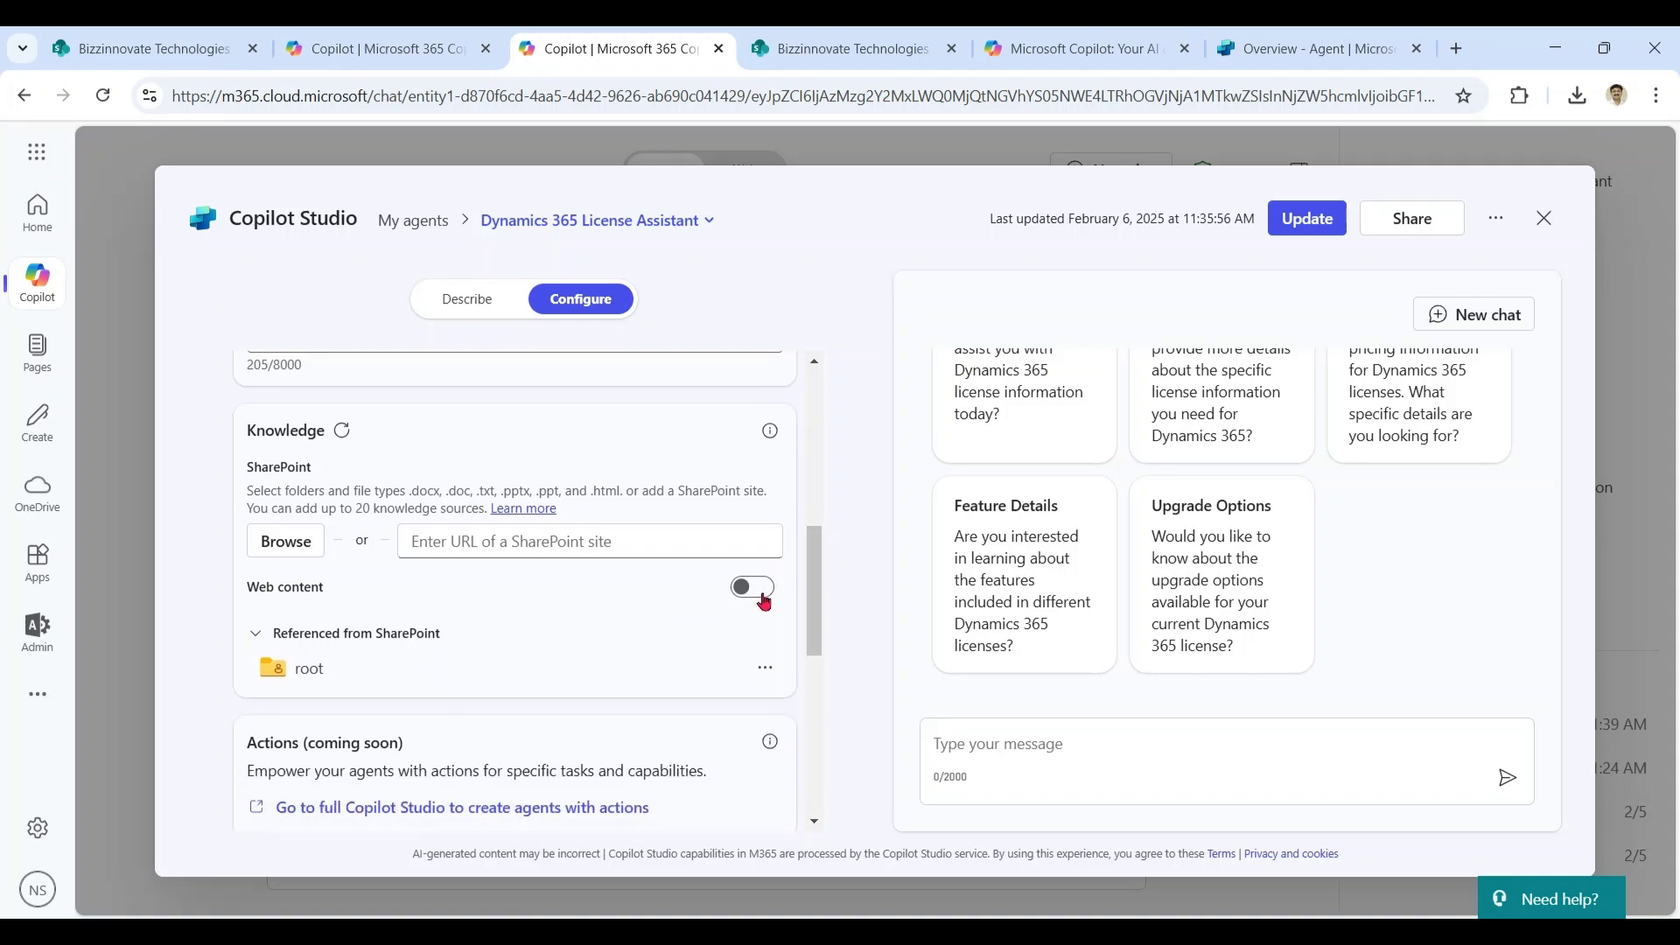
click(762, 598)
click(1313, 229)
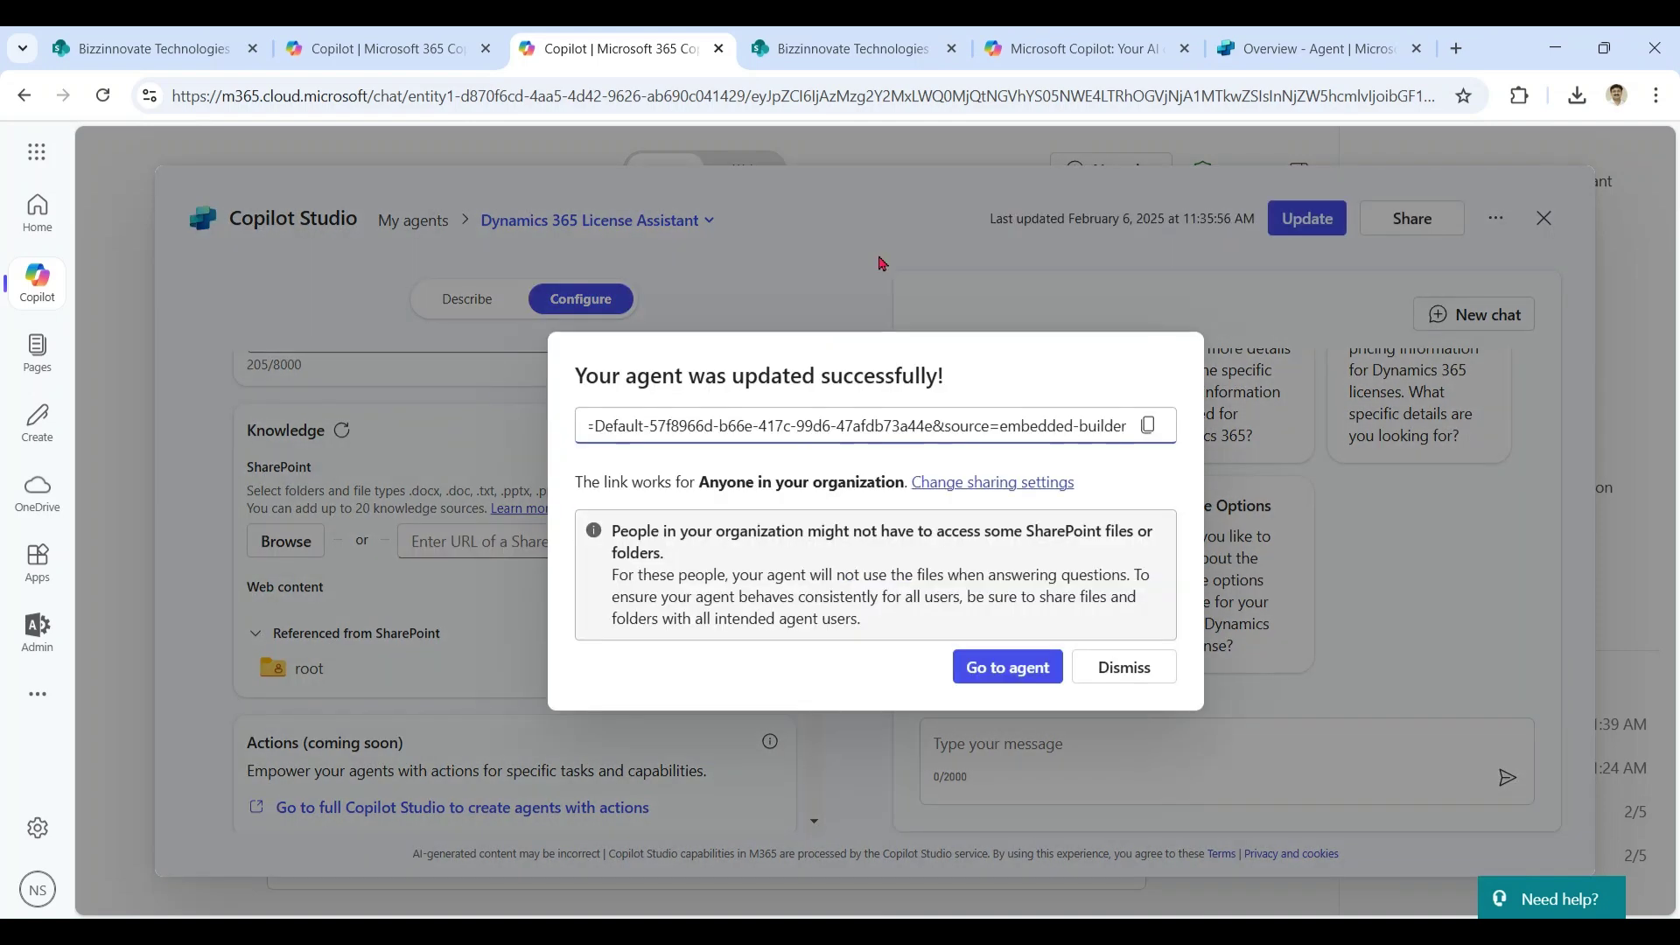
click(1011, 668)
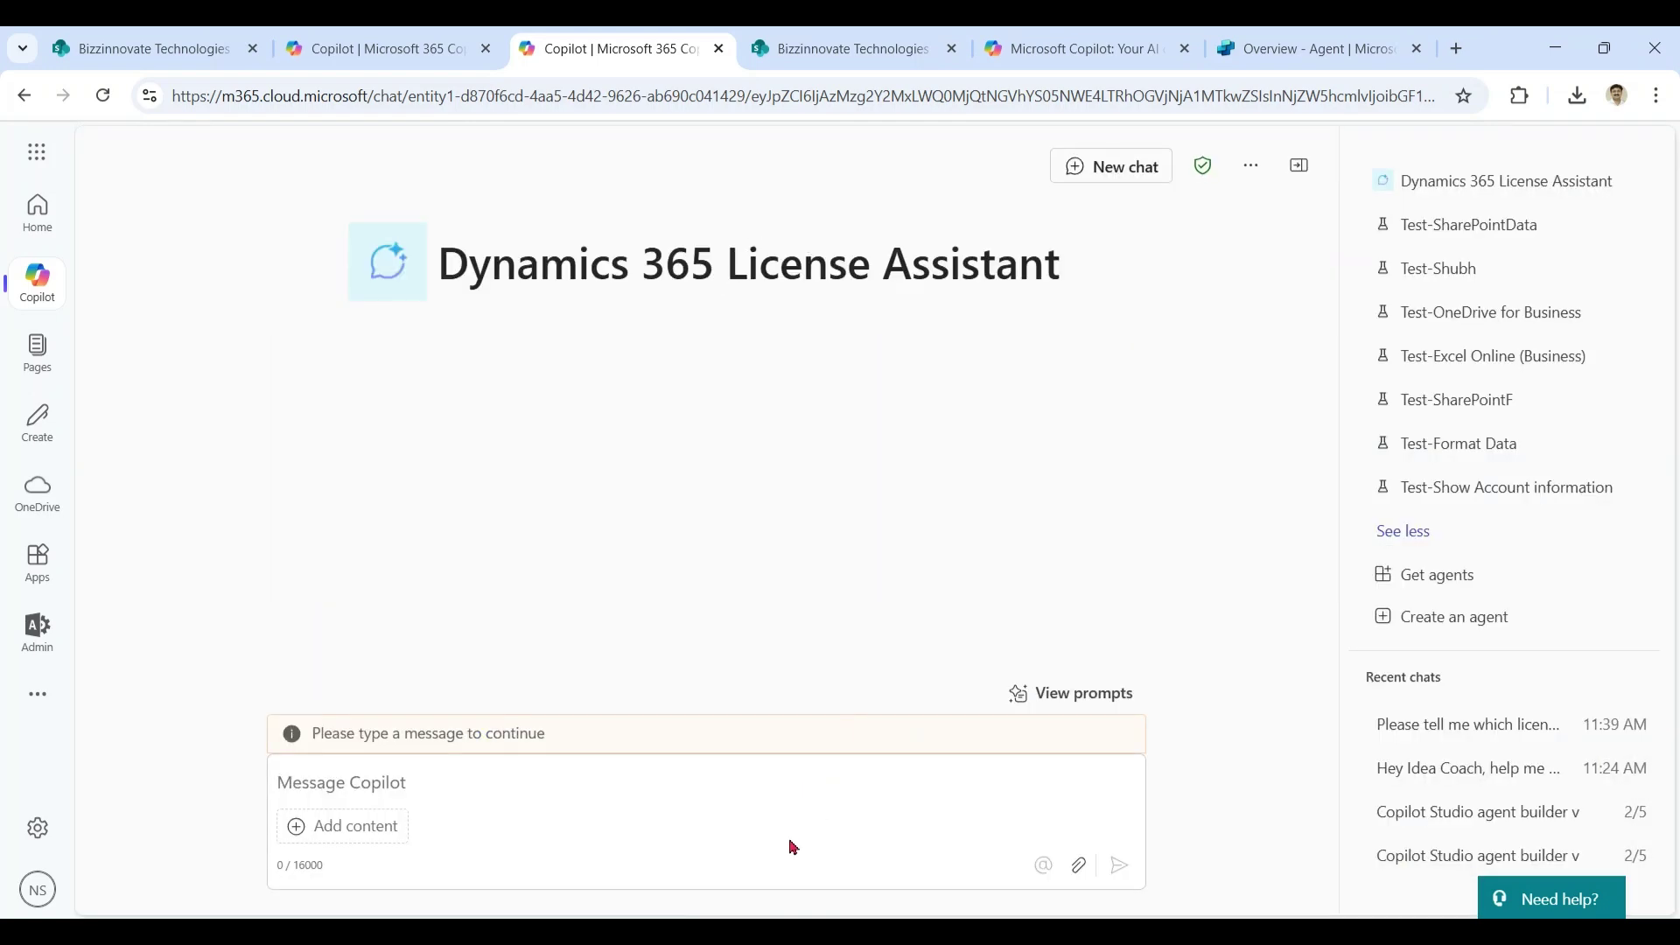
Ask the web-enabled agent 'Please tell me which dynamics 365 sales license include linkedin access'
click(517, 791)
text(Please tell me which)
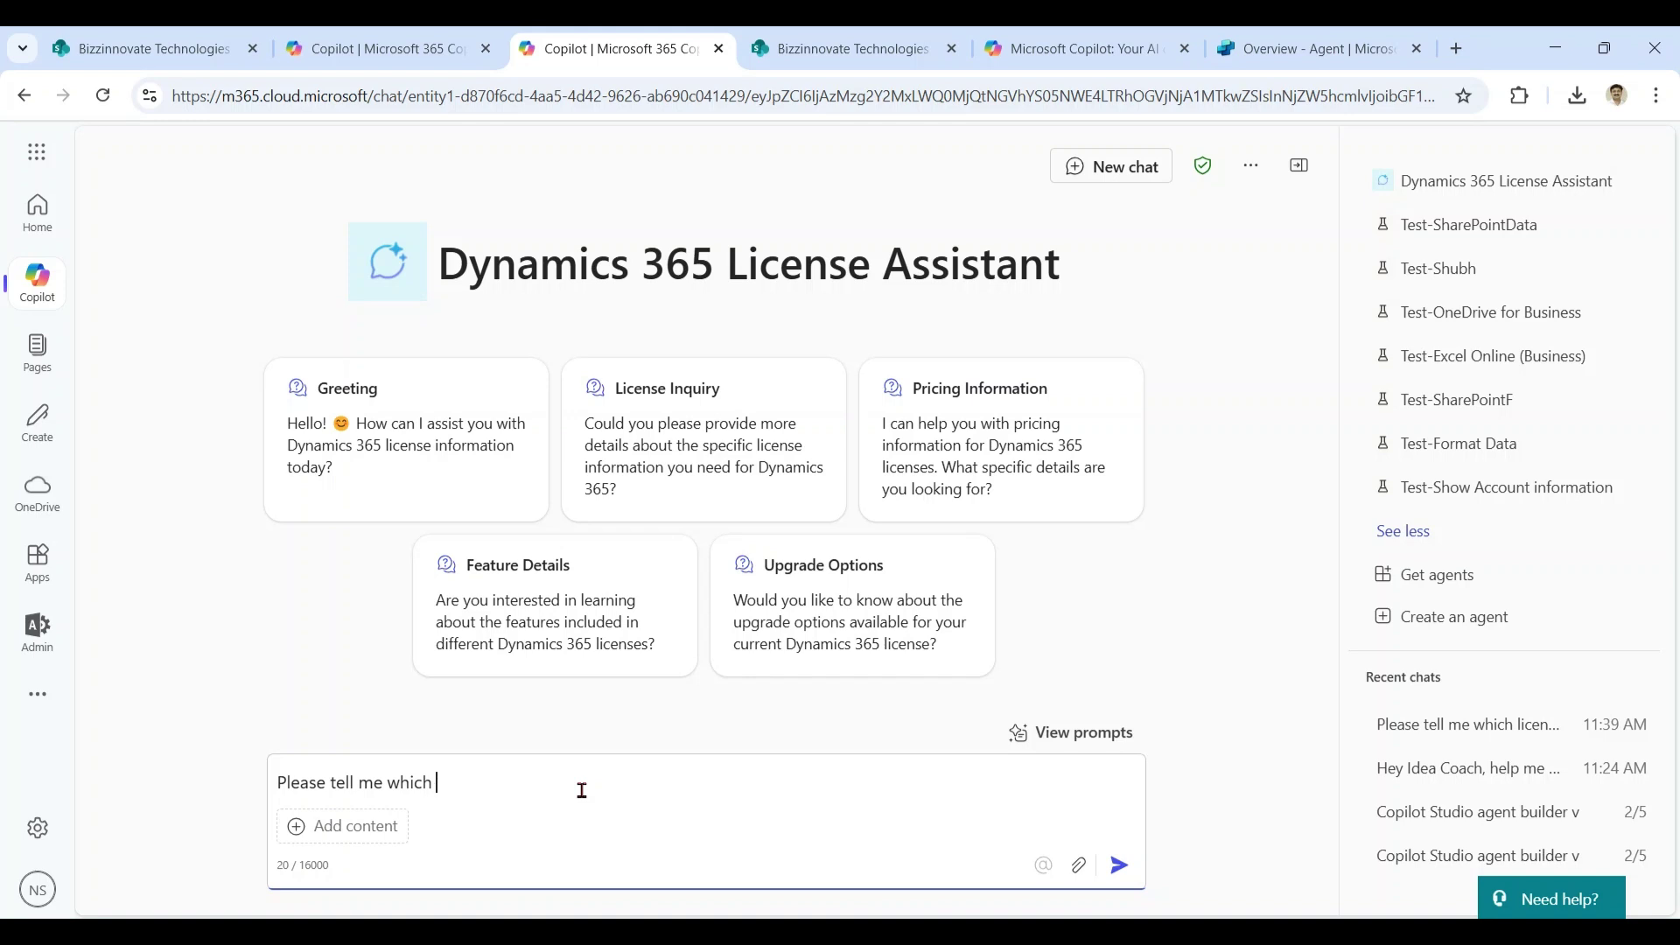
text( dynamics 365 sales licen)
text(se include linkedin acces)
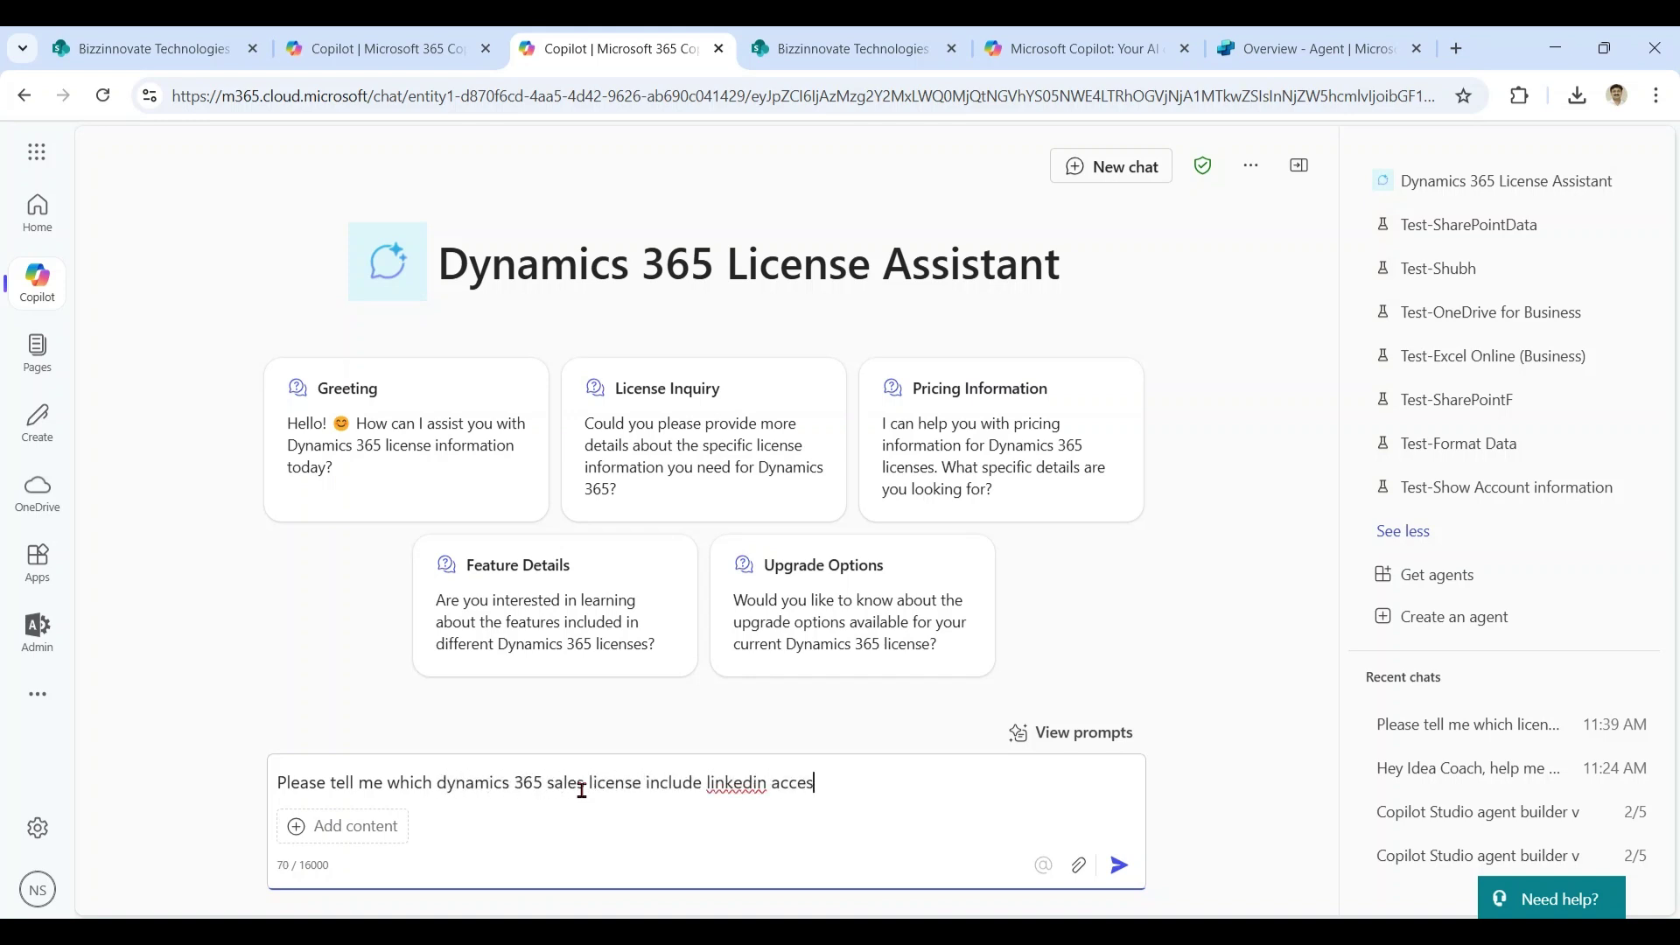
text(s)
key(Return)
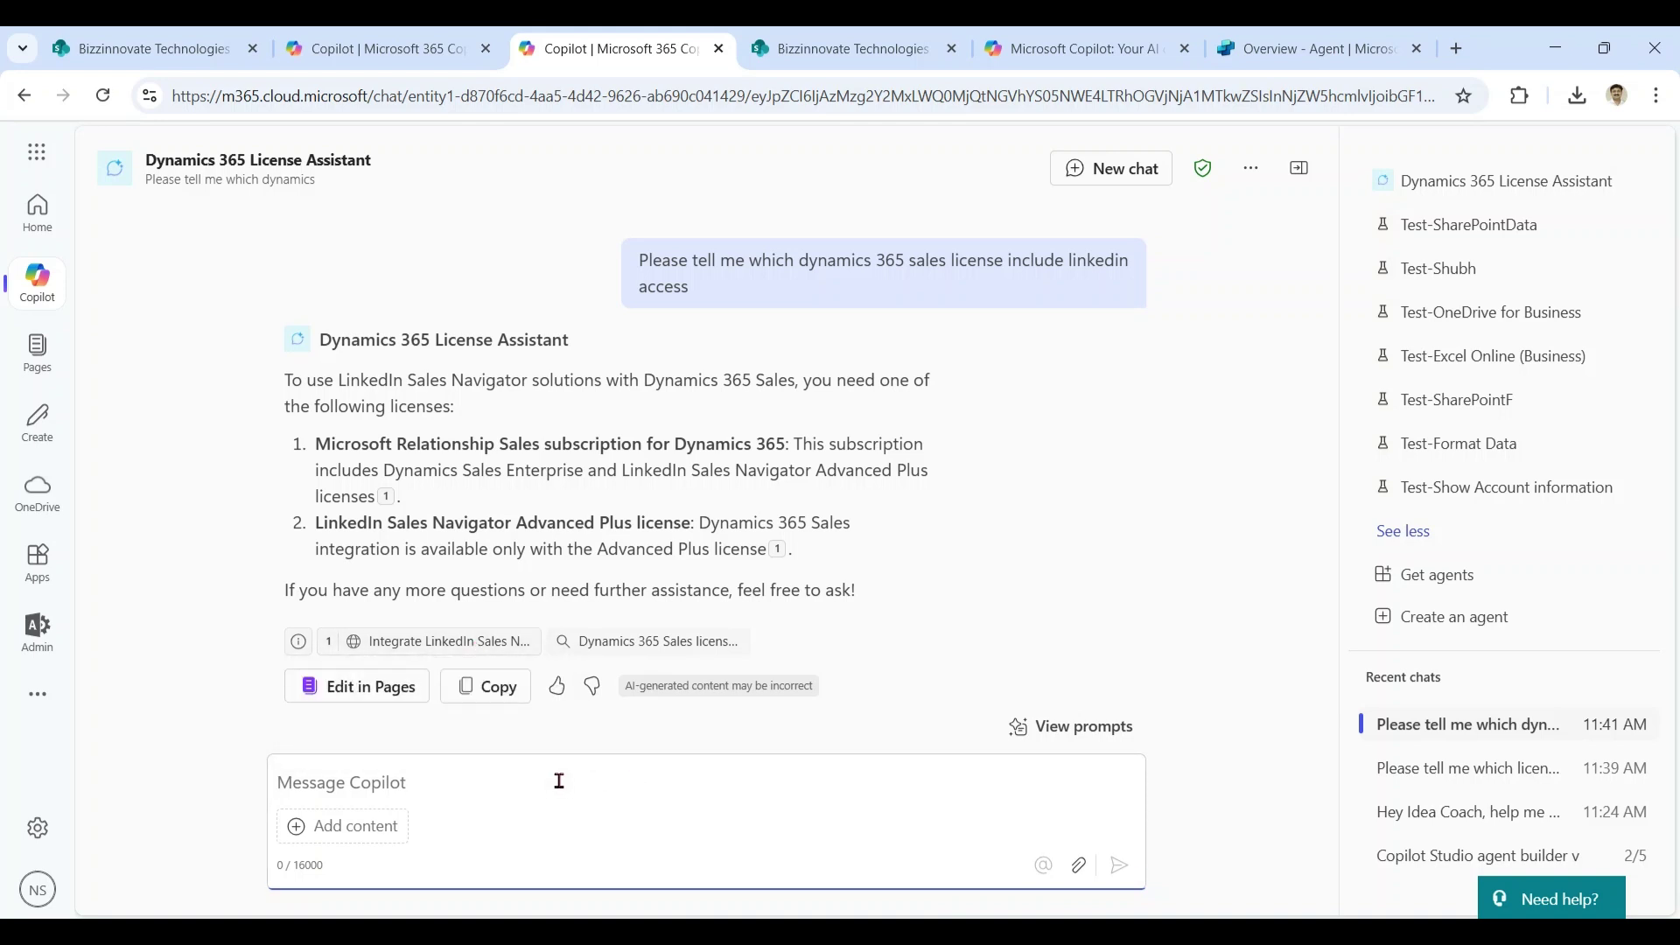
Reopen the License Assistant configuration via View all agents, then switch to the Copilot Studio Overview tab
click(1436, 617)
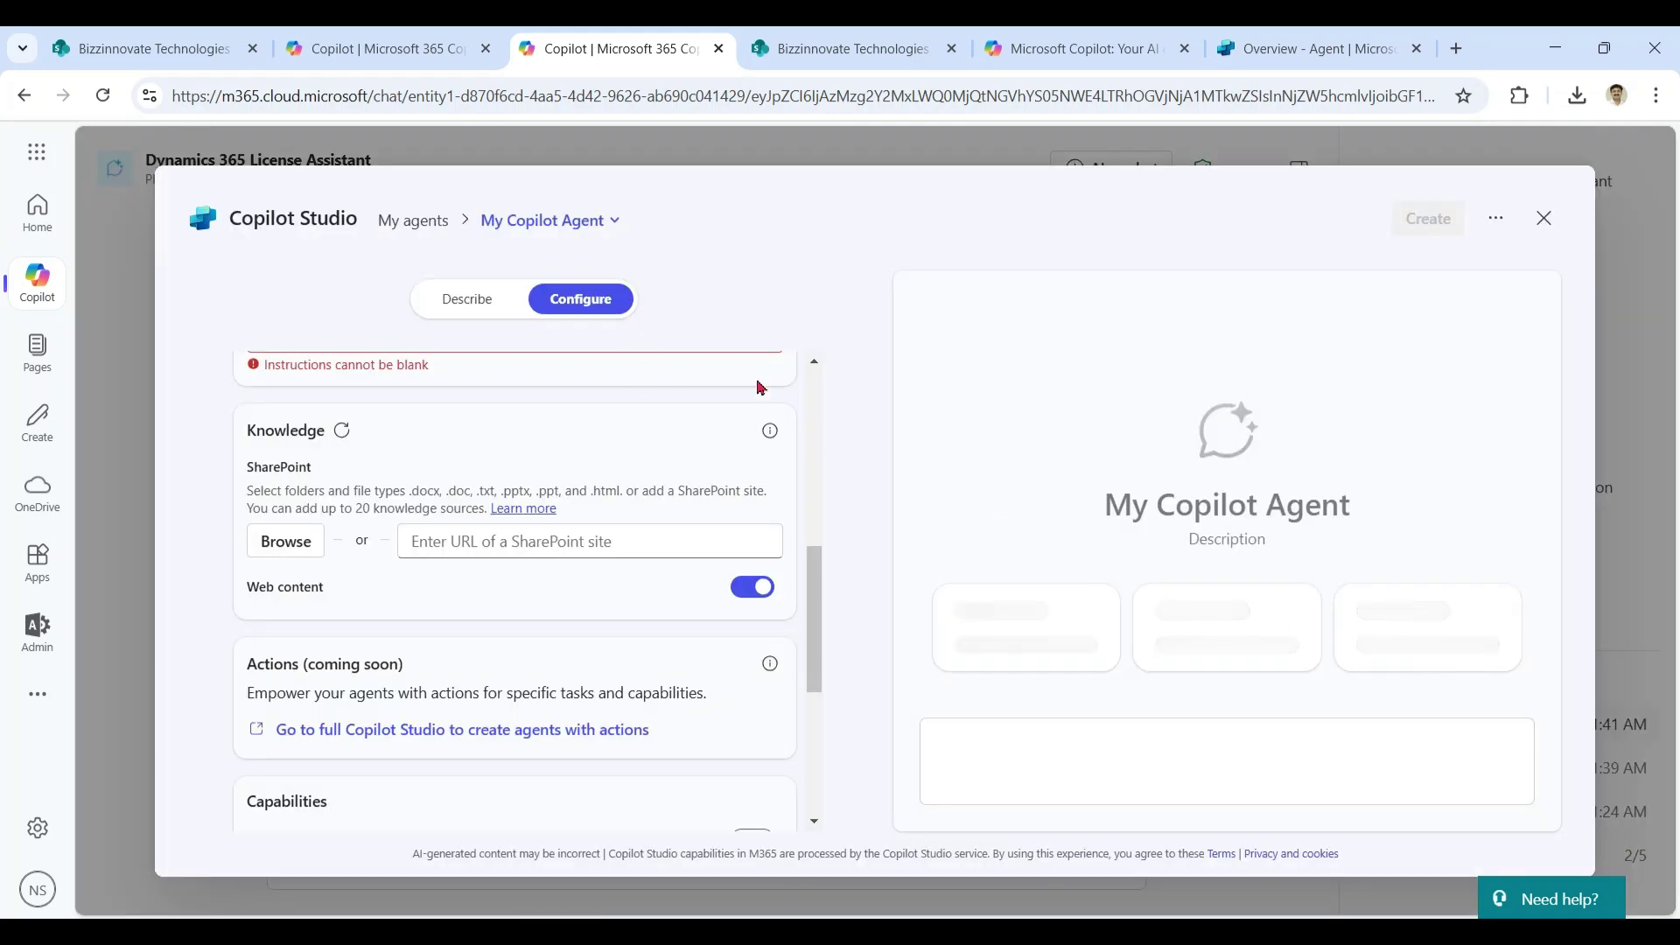
scroll(758, 388, up, 5)
scroll(758, 388, up, 5)
click(581, 220)
click(543, 374)
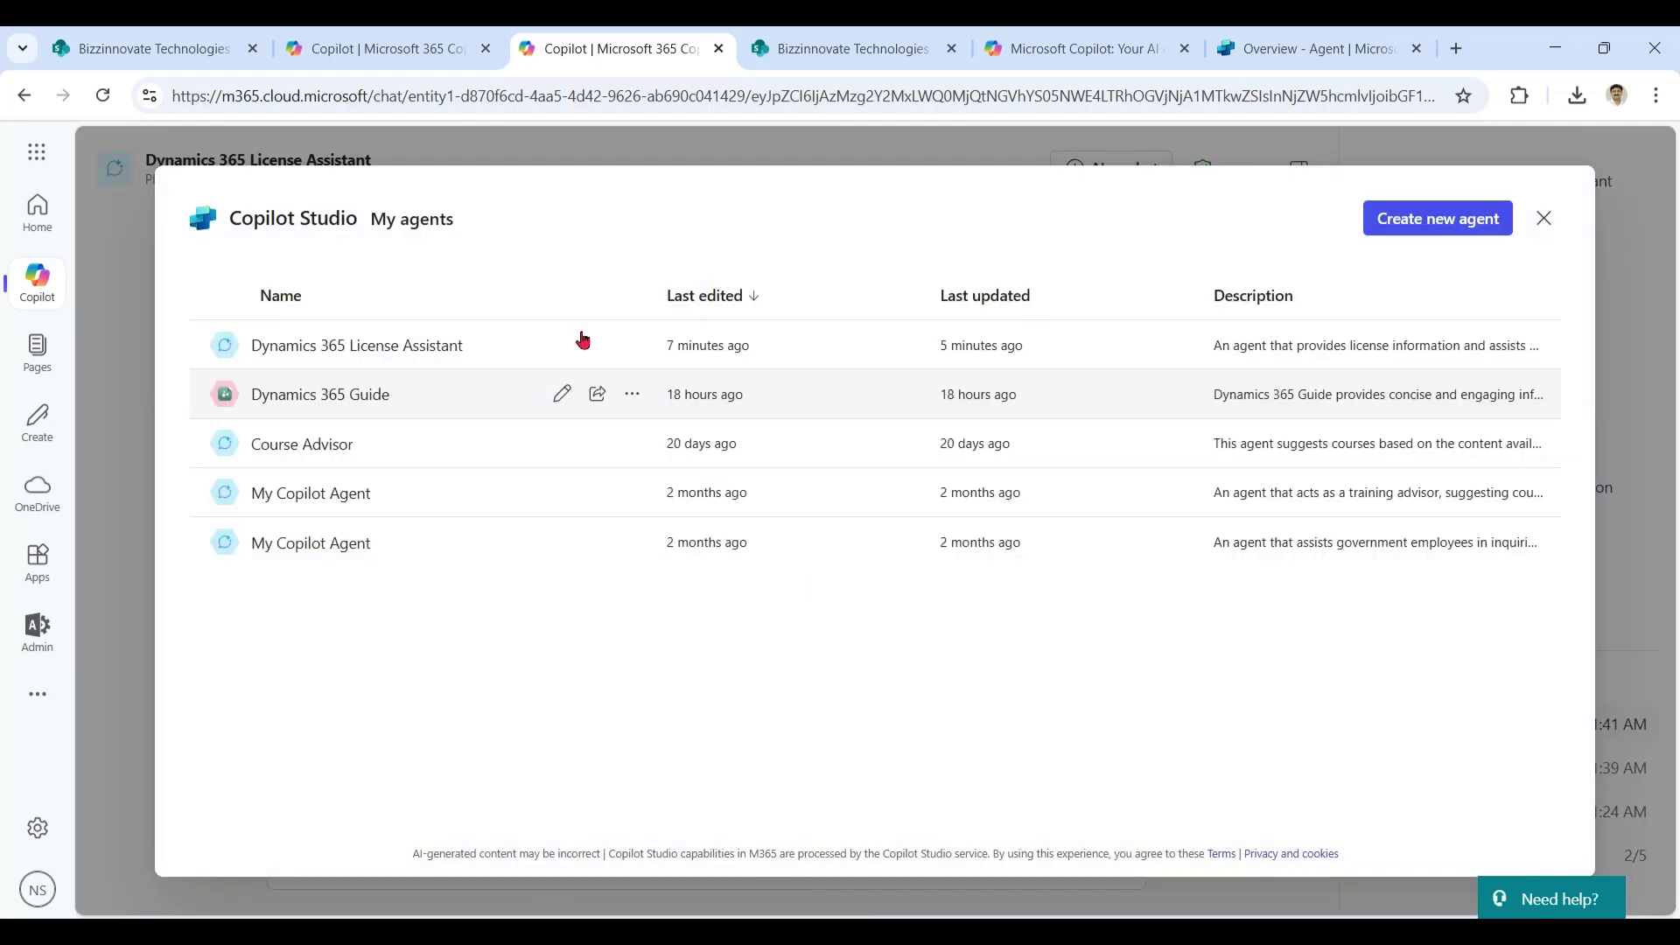
click(578, 346)
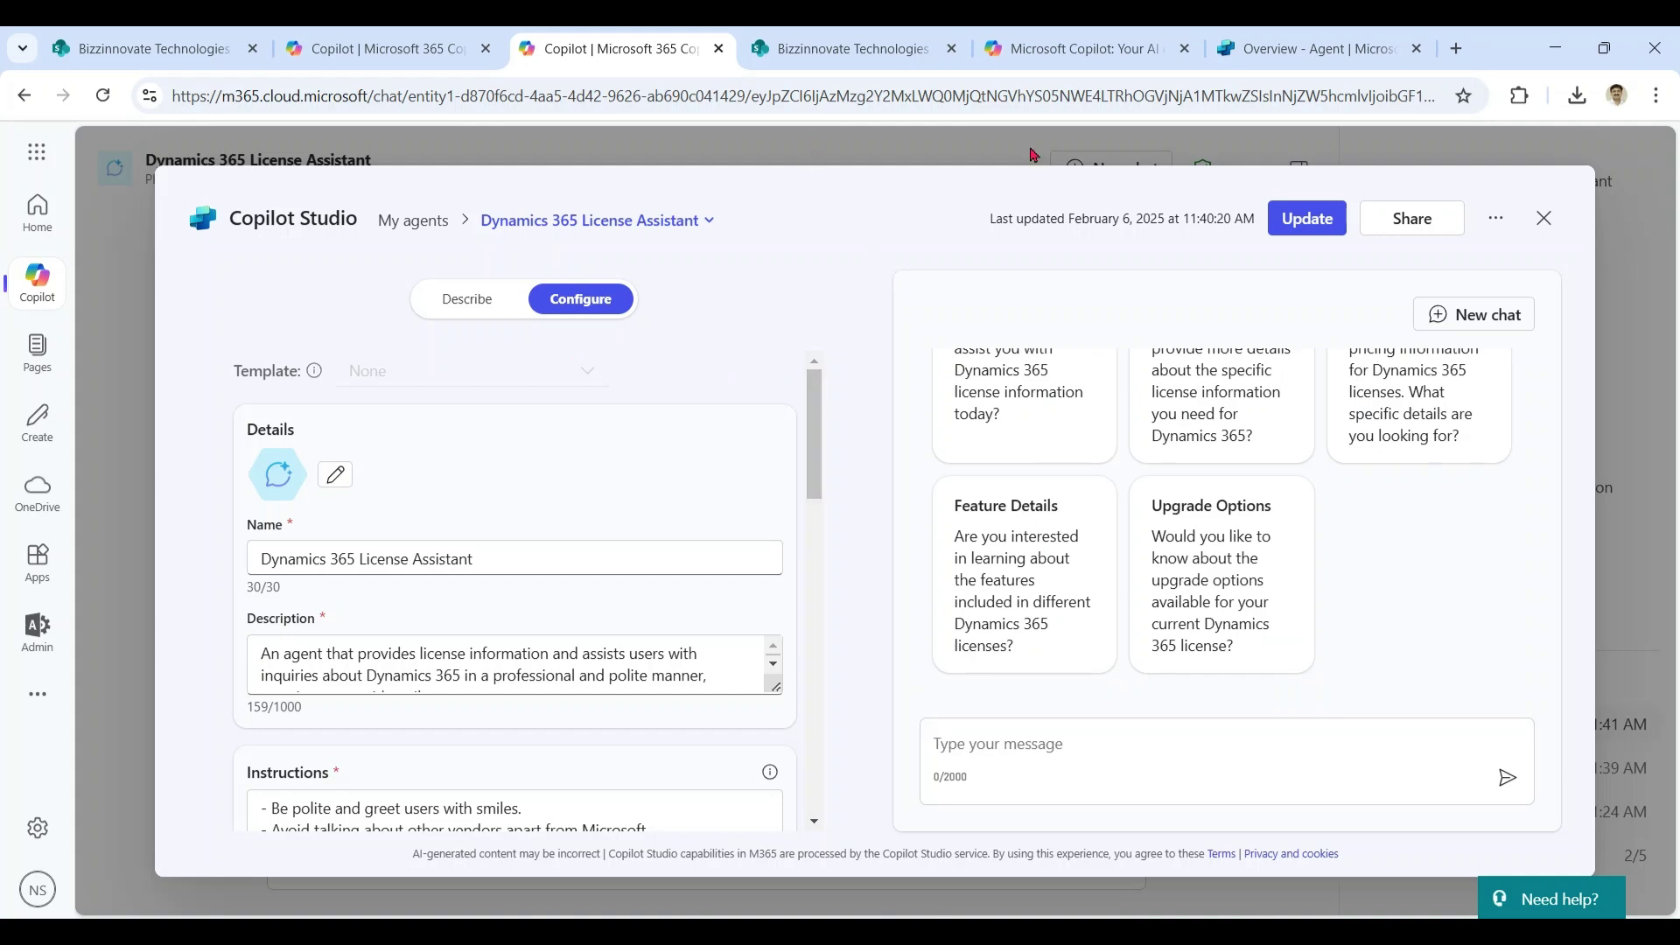
click(1313, 48)
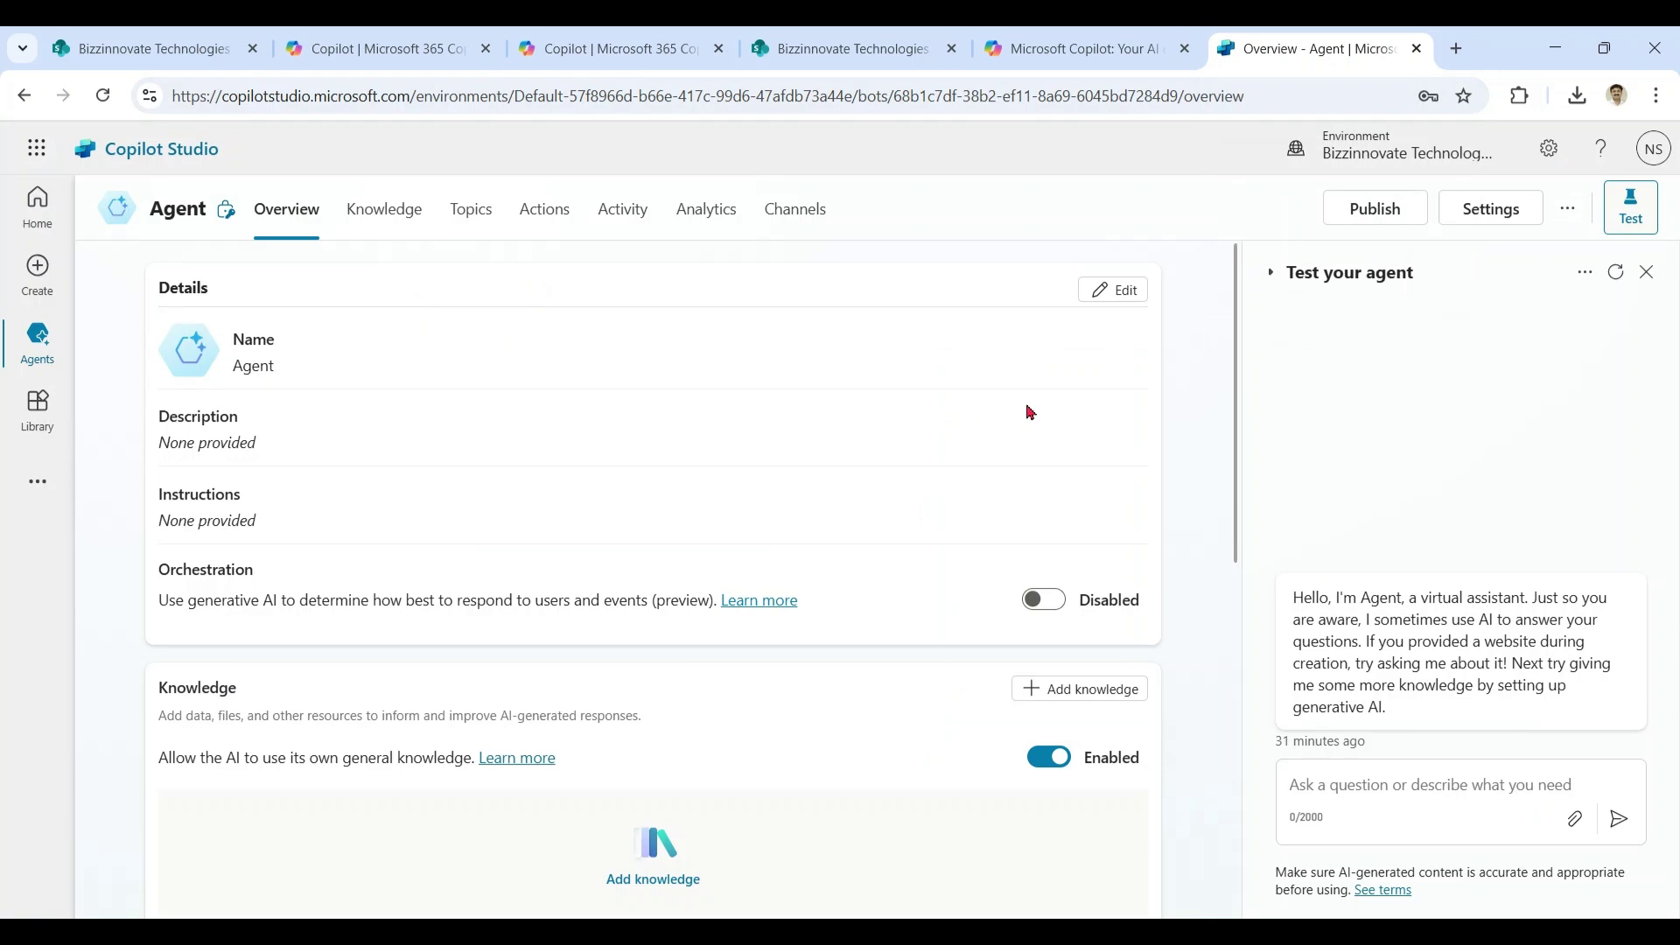
Review the agent's Channels, then browse the Advanced enterprise connectors under Add knowledge
click(823, 211)
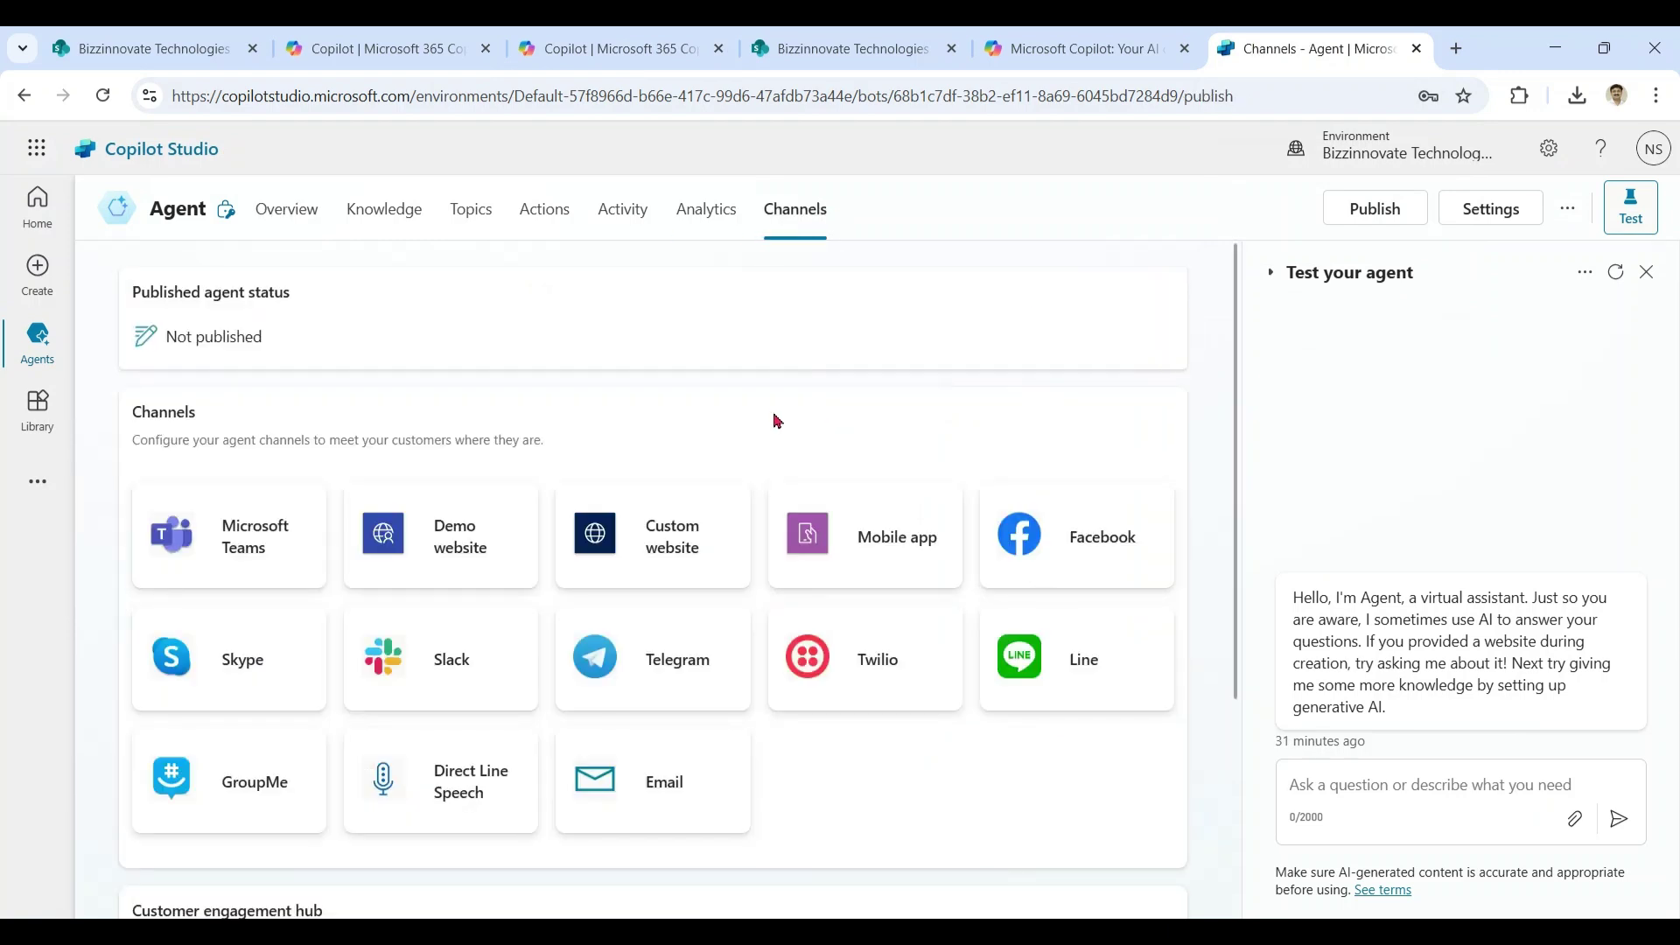
click(363, 209)
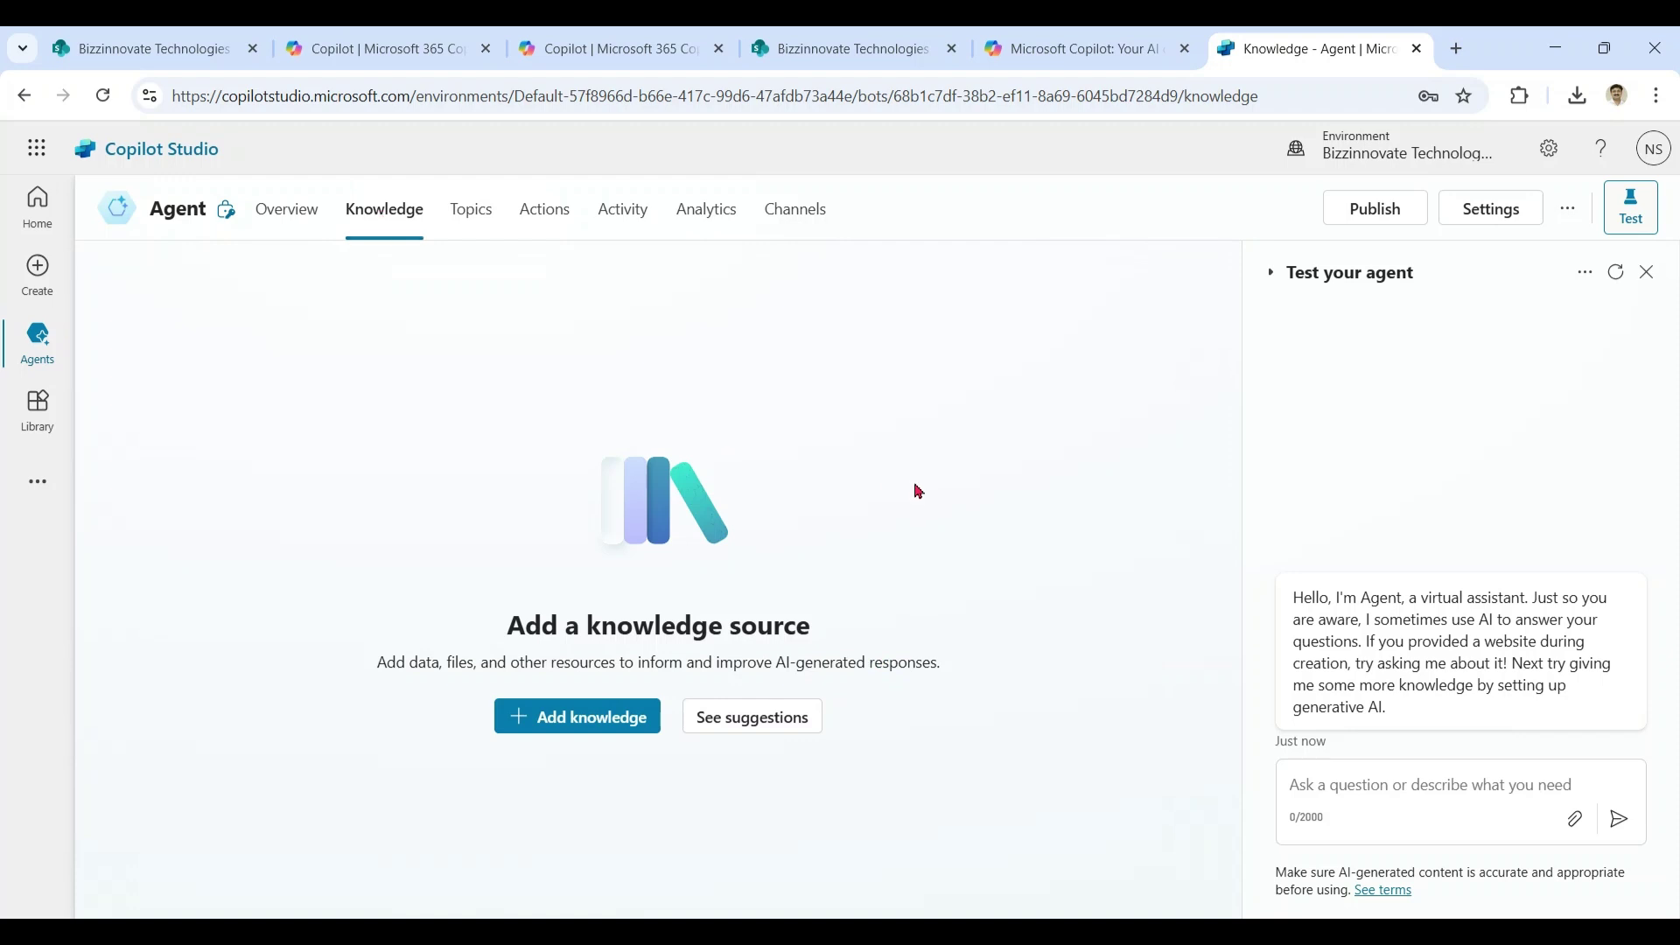
click(581, 720)
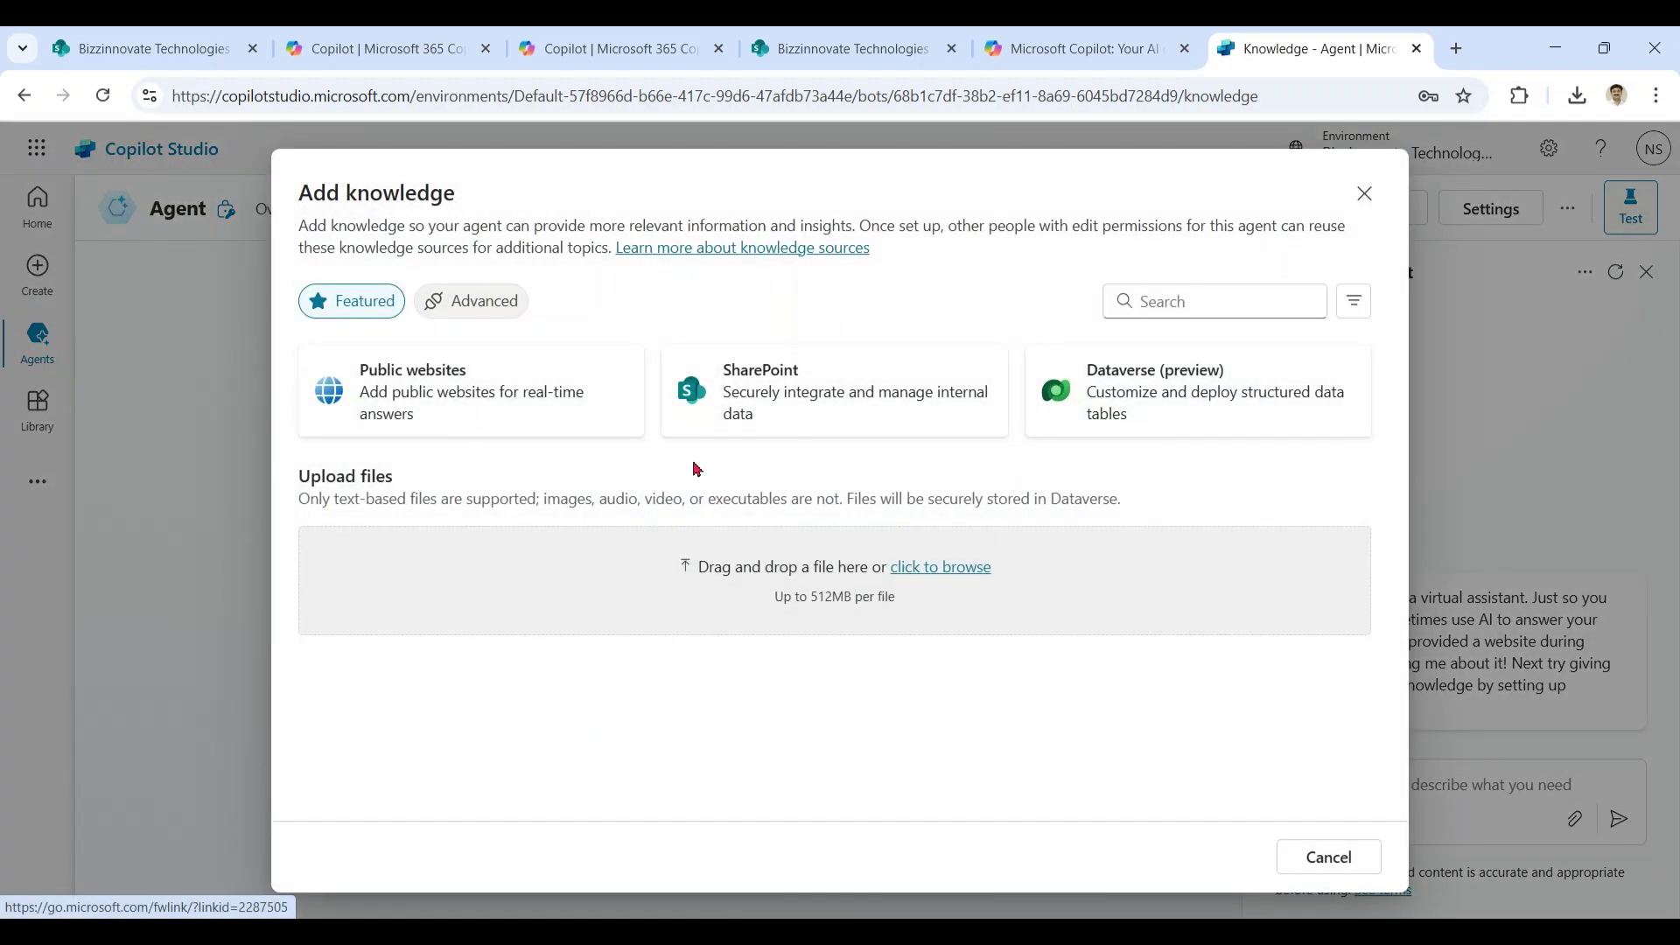
click(471, 307)
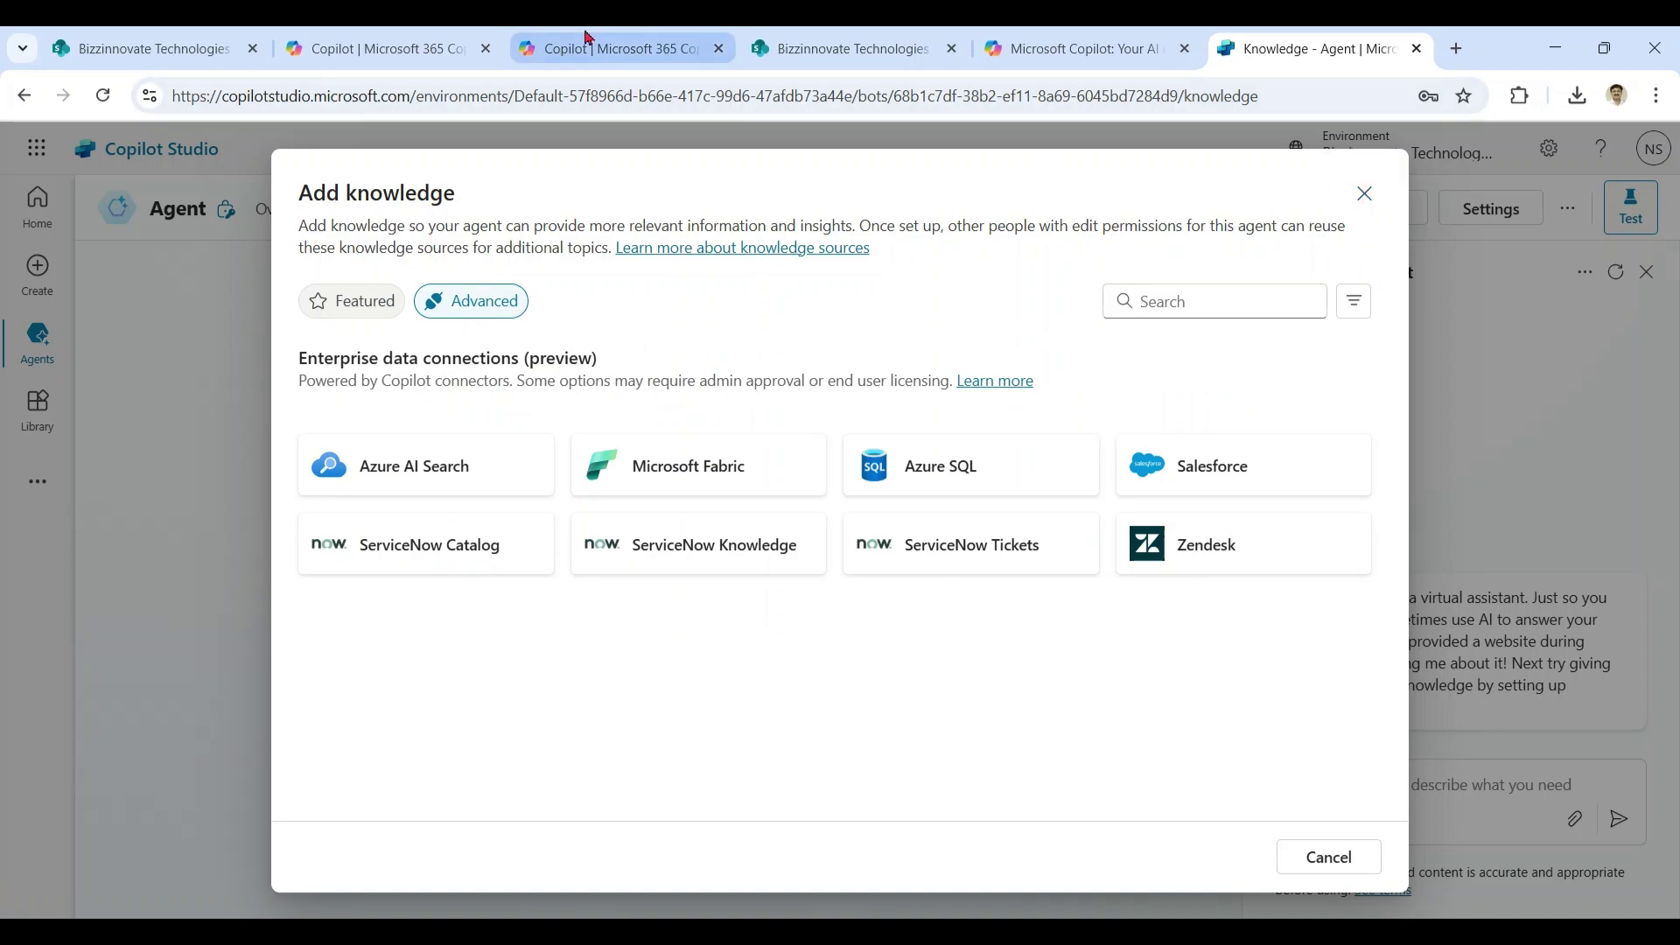
Glance back at the Microsoft 365 agent editor, then cancel the Add knowledge dialog
click(613, 48)
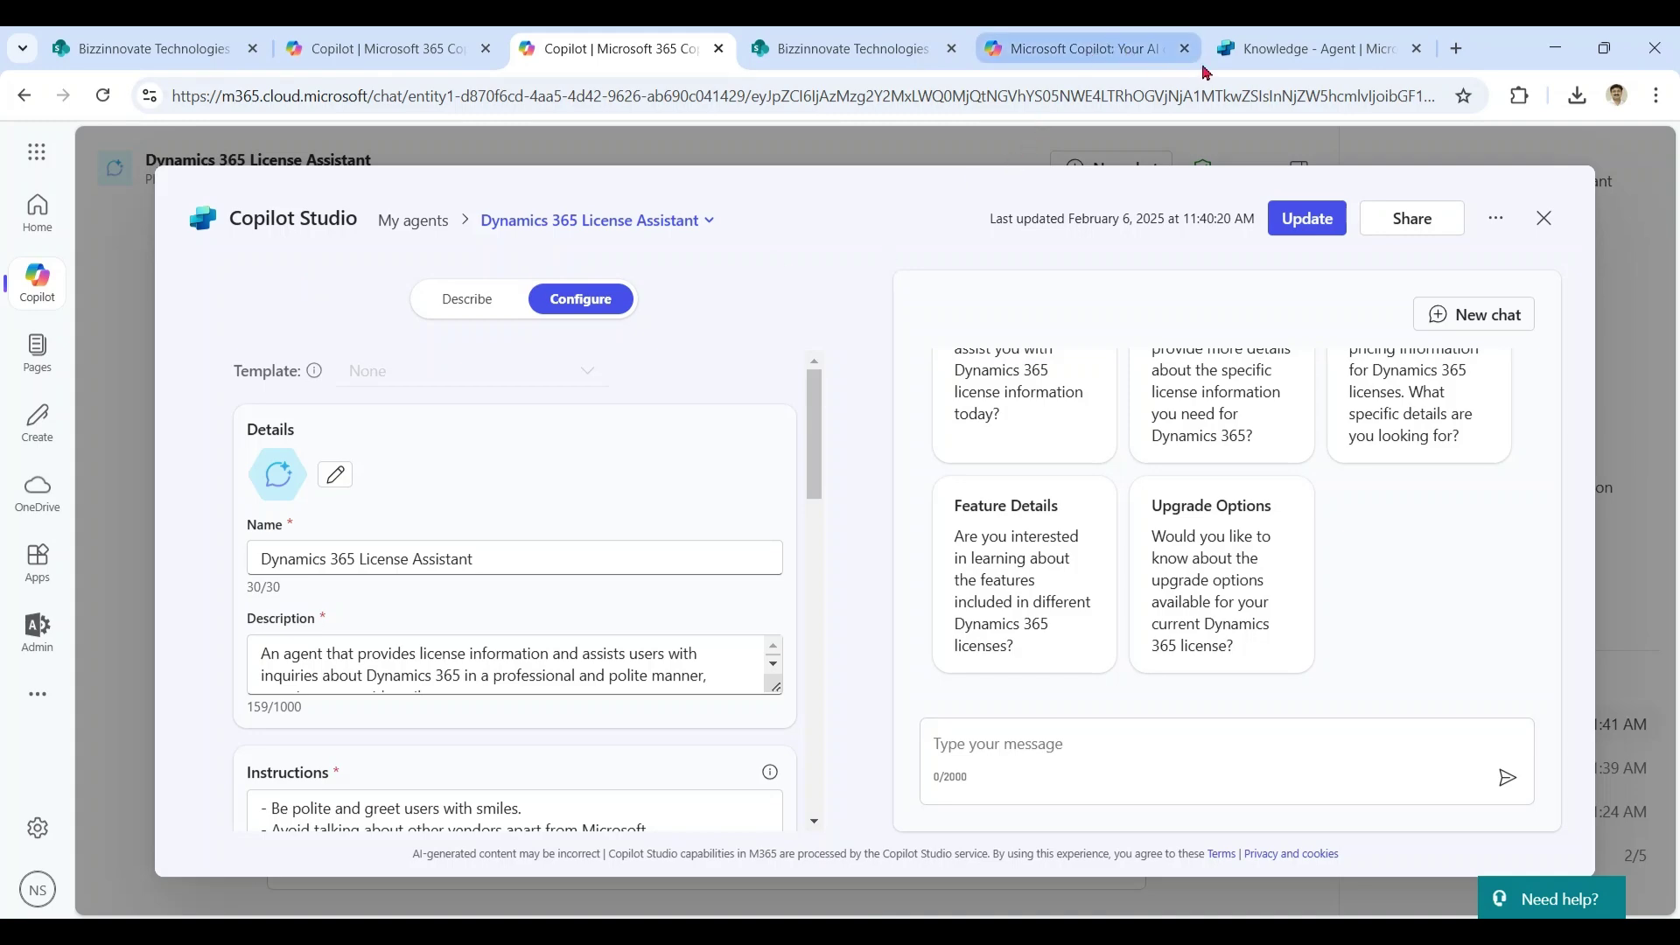
click(1274, 55)
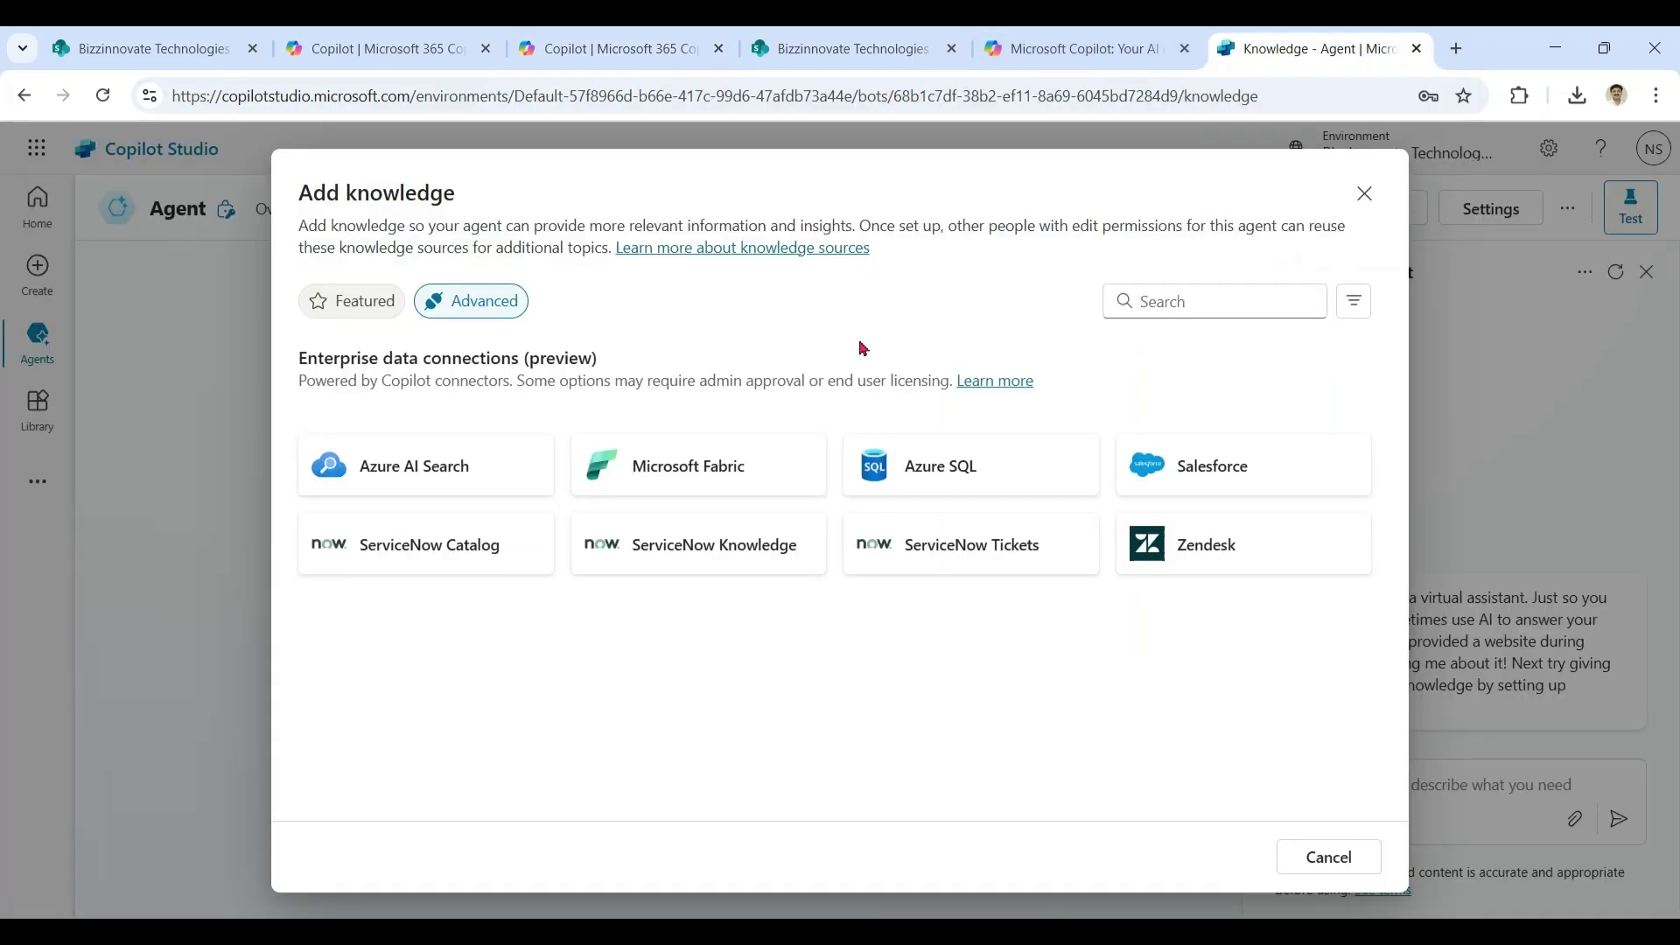
click(1365, 194)
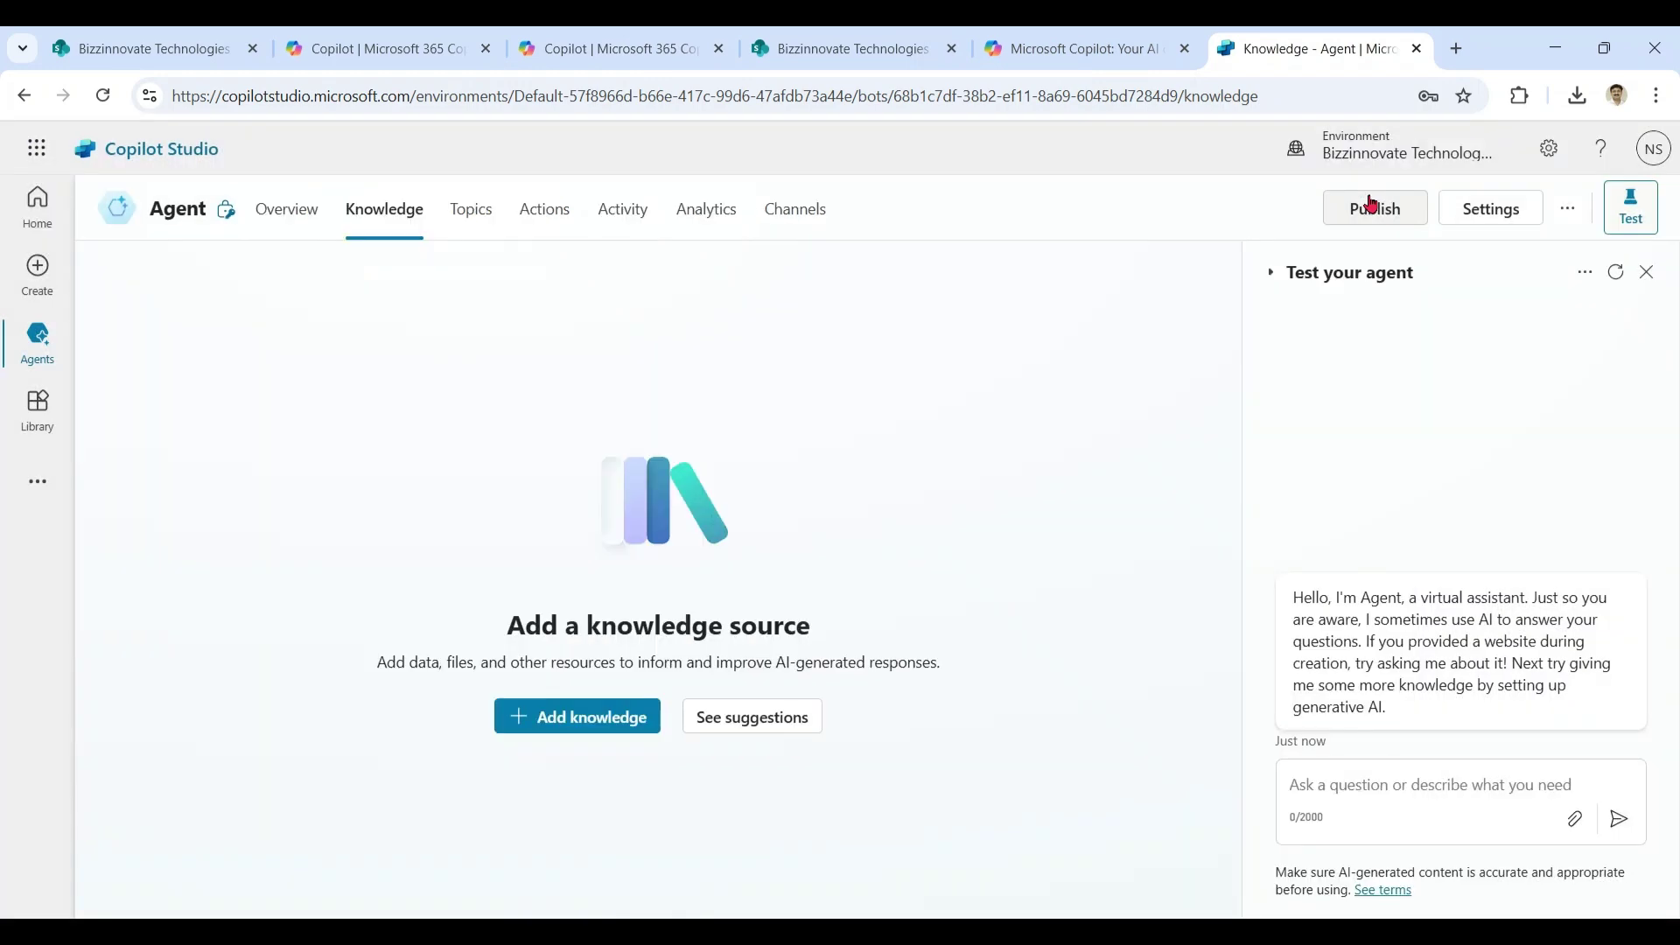
click(36, 206)
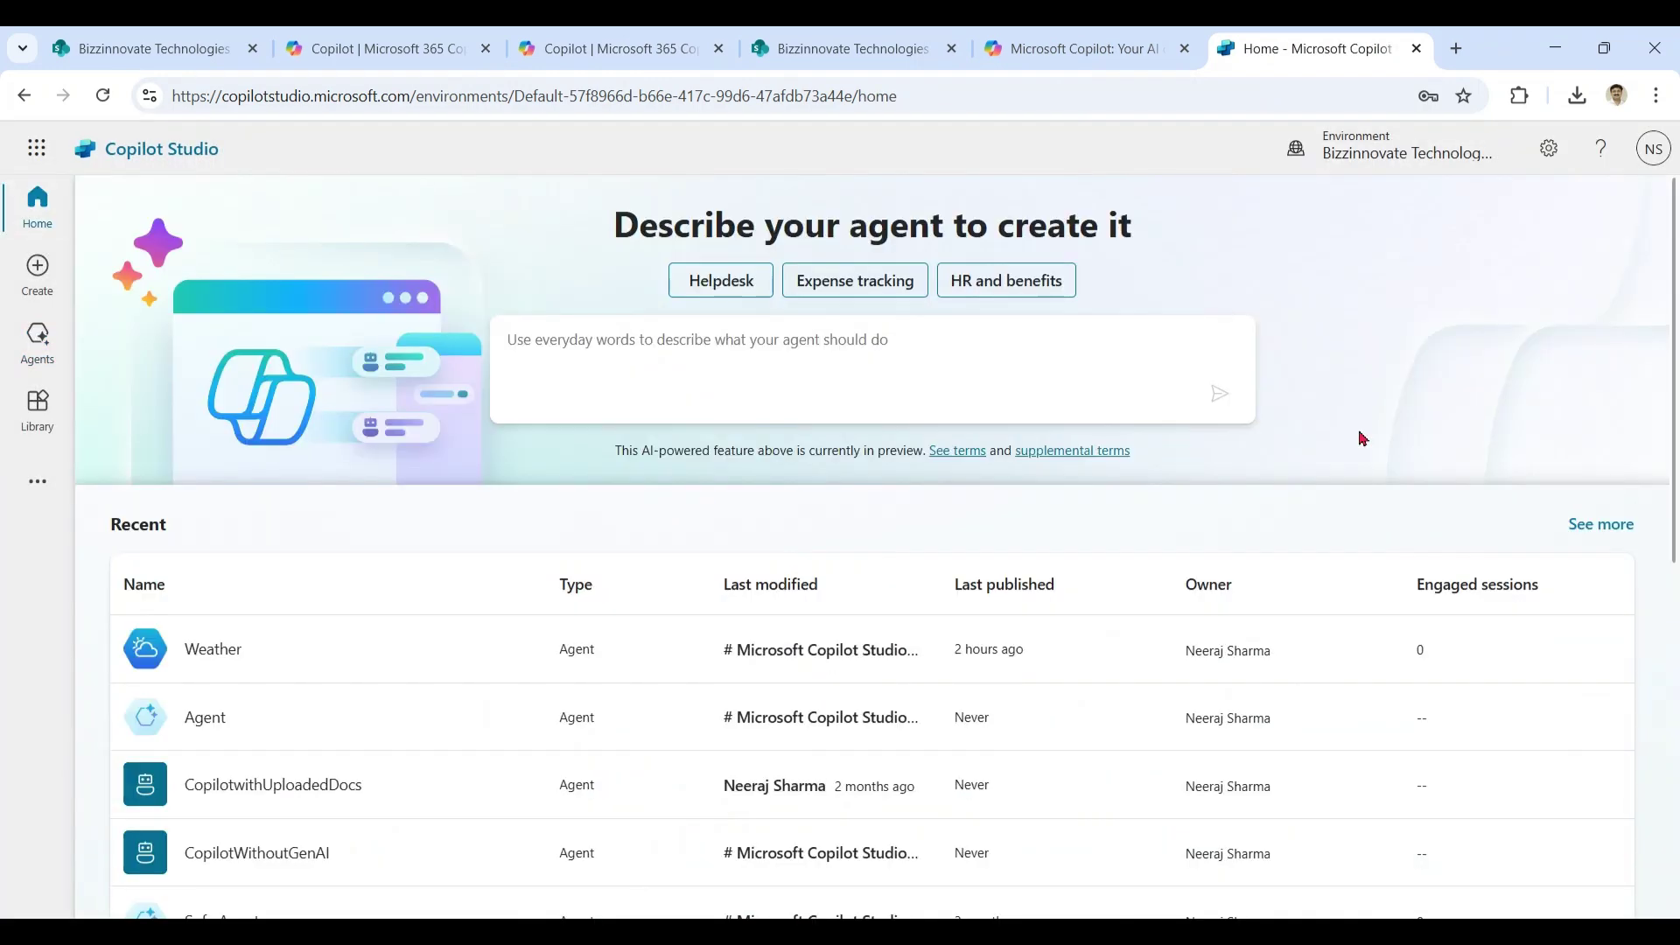